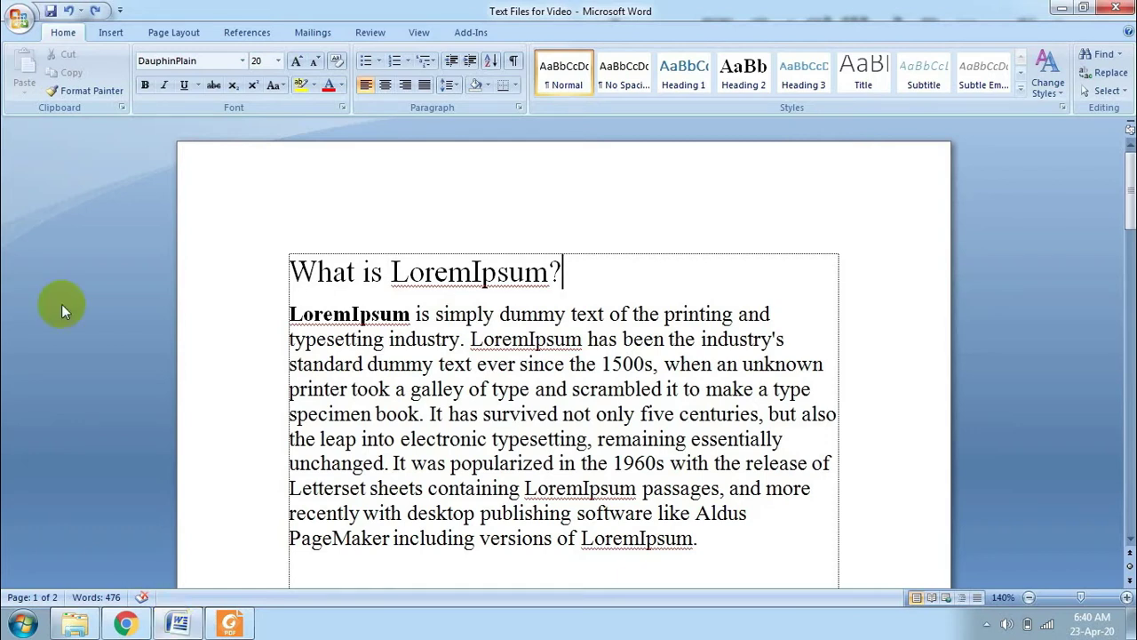
{"action": "left_click", "coordinate": [16, 18]}
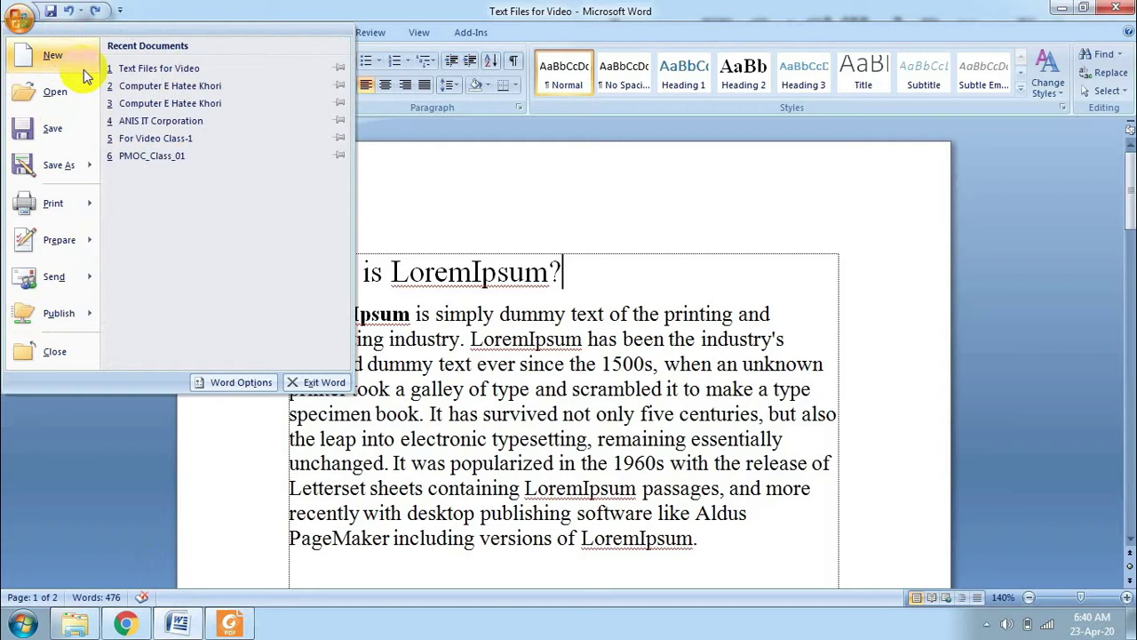
{"action": "left_click", "coordinate": [447, 313]}
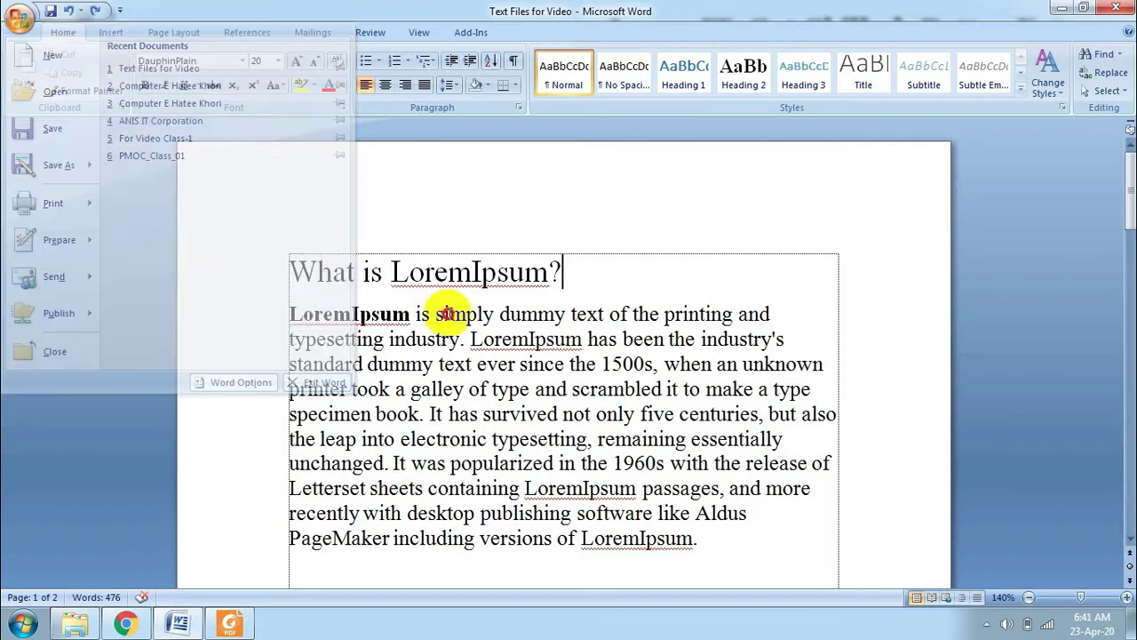
Review the Class-03 course outline and social media contacts in PMOC_Class_03.pdf in Foxit Reader, and return to the Word document.
{"action": "left_click", "coordinate": [231, 625]}
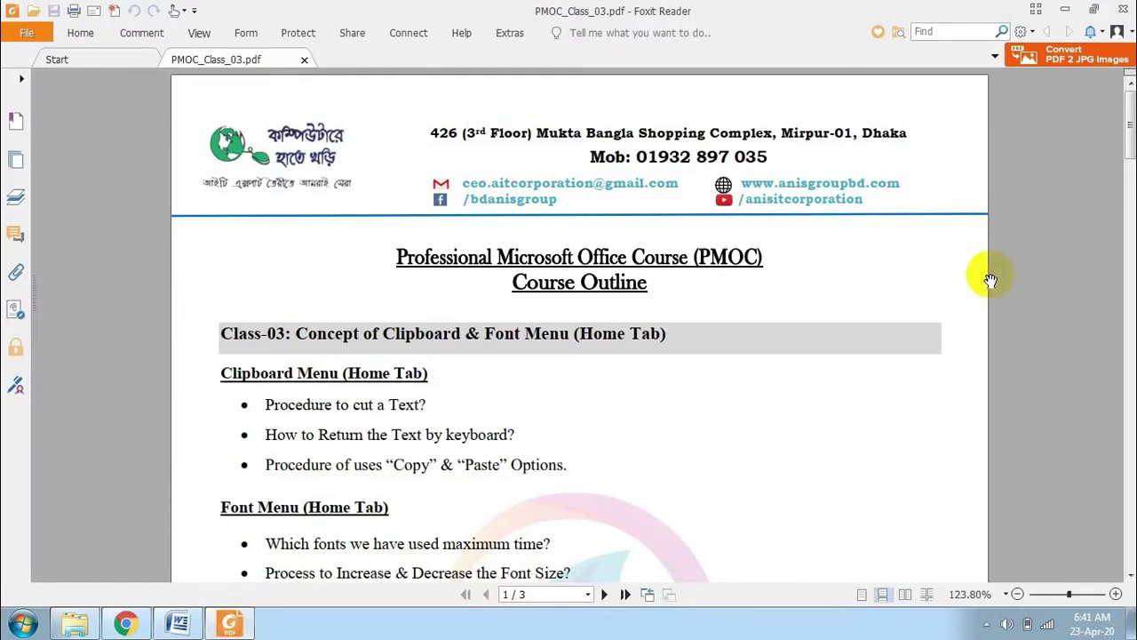
{"action": "left_click_drag", "start_coordinate": [1130, 151], "coordinate": [1099, 332]}
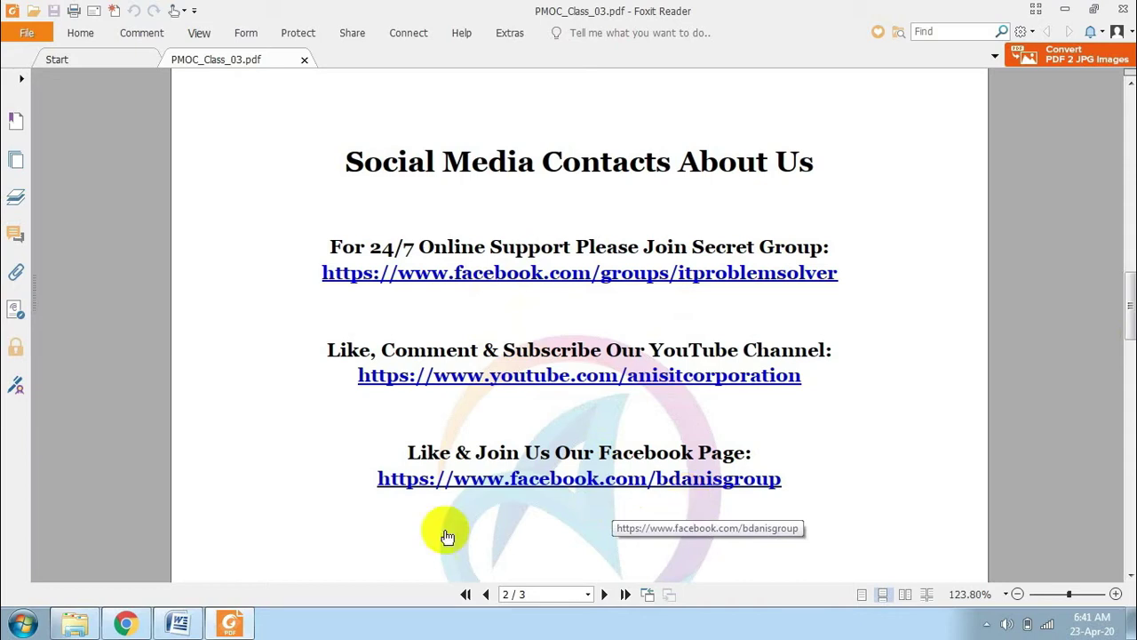
{"action": "mouse_move", "coordinate": [220, 622]}
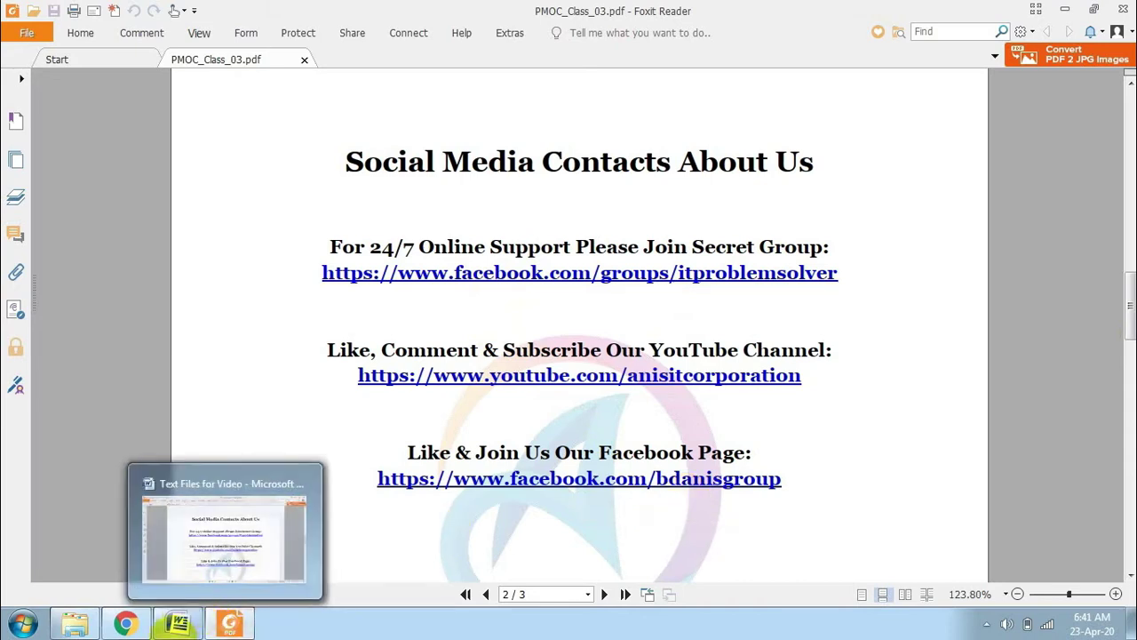
{"action": "left_click", "coordinate": [178, 622]}
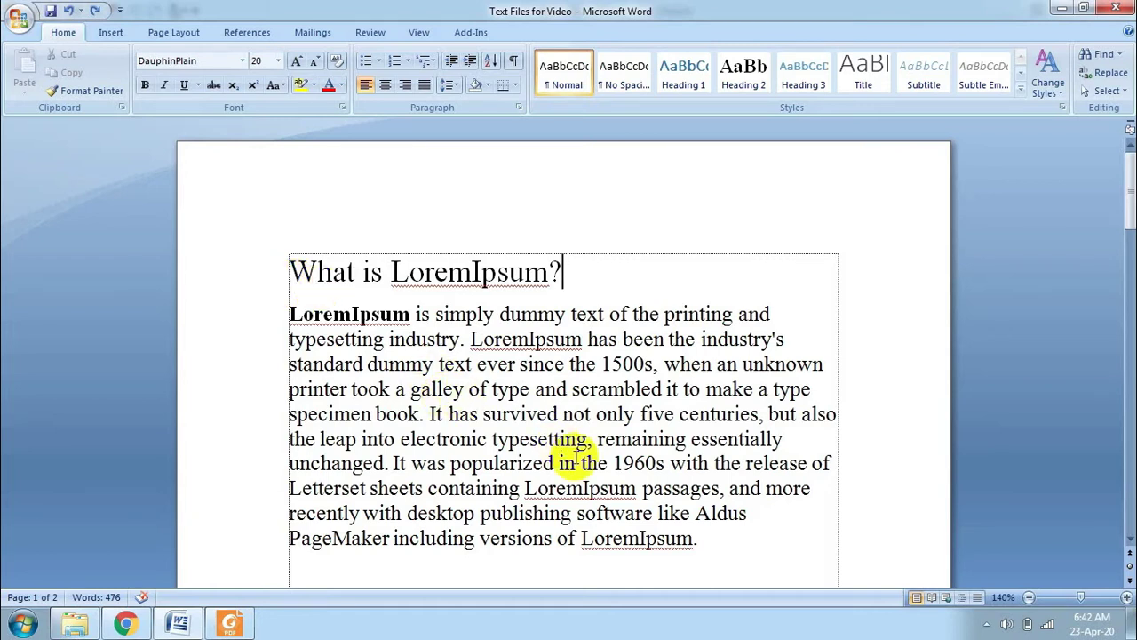
Delete "Ipsum?" from the end of the "What is LoremIpsum?" heading and undo the deletion.
{"action": "left_click", "coordinate": [633, 444]}
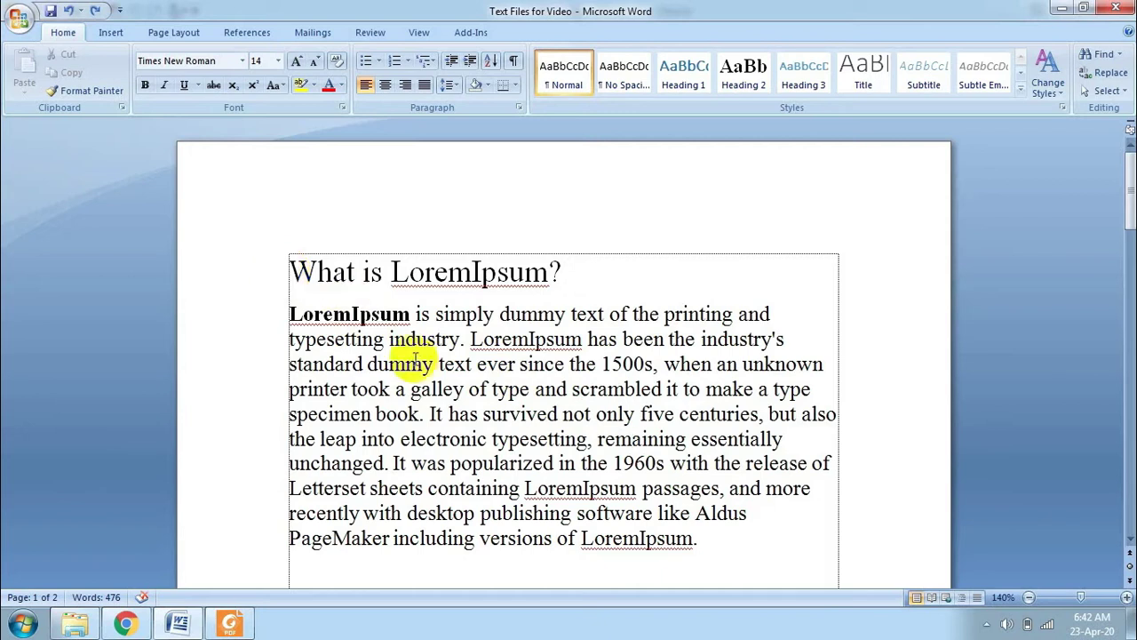
{"action": "left_click", "coordinate": [604, 267]}
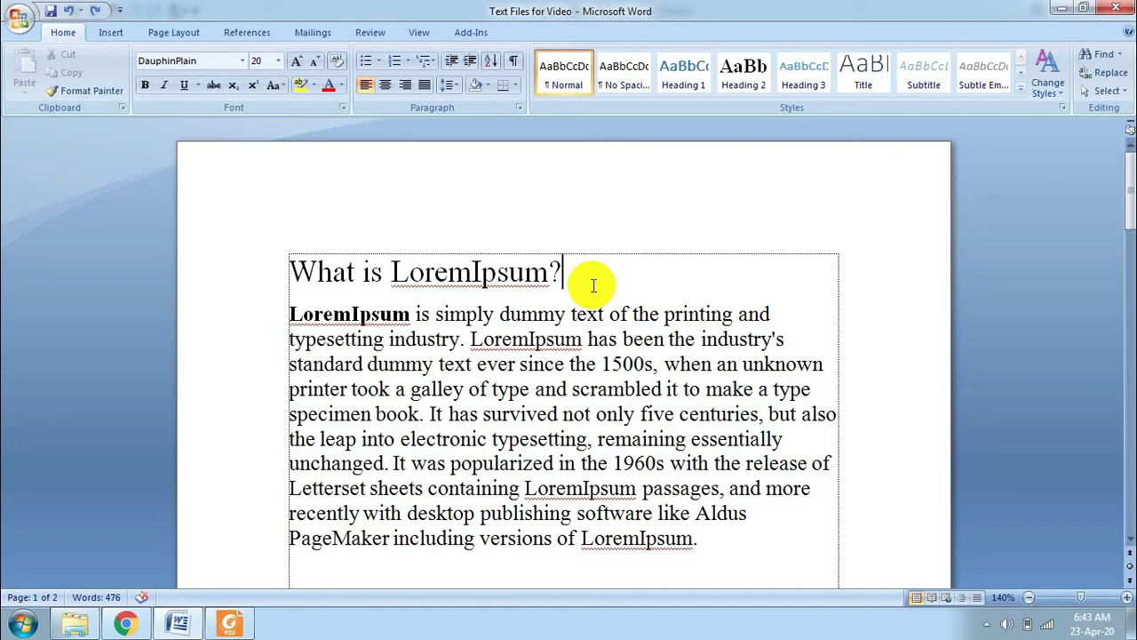
{"action": "key", "text": "BackSpace"}
{"action": "key", "text": "BackSpace"}
{"action": "key", "text": "BackSpace"}
{"action": "key", "text": "BackSpace"}
{"action": "key", "text": "BackSpace"}
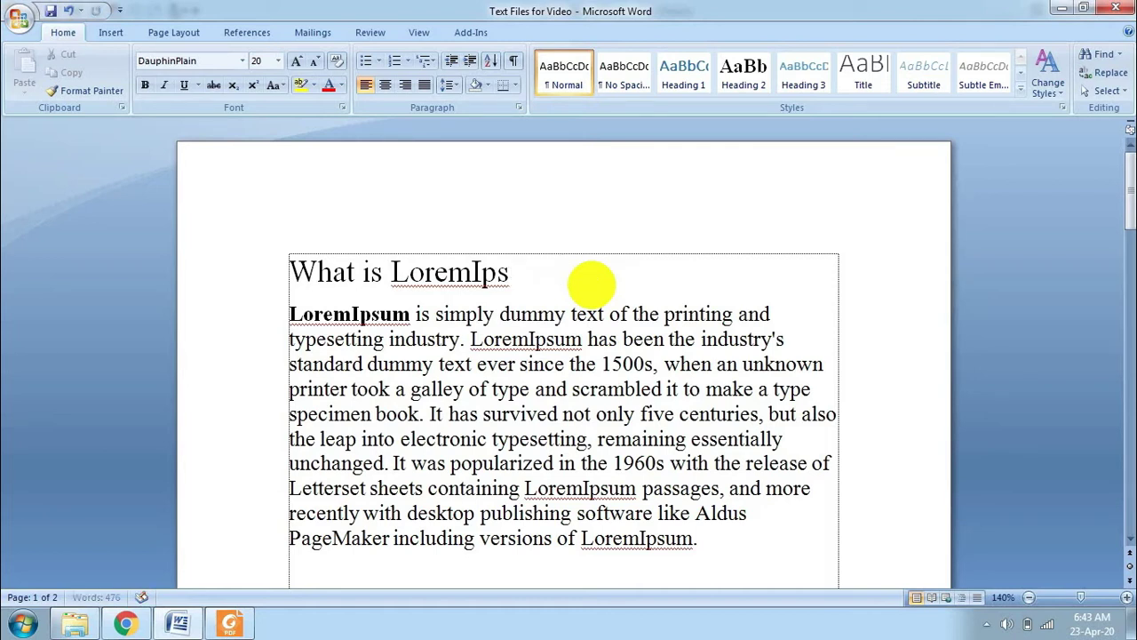
{"action": "key", "text": "BackSpace"}
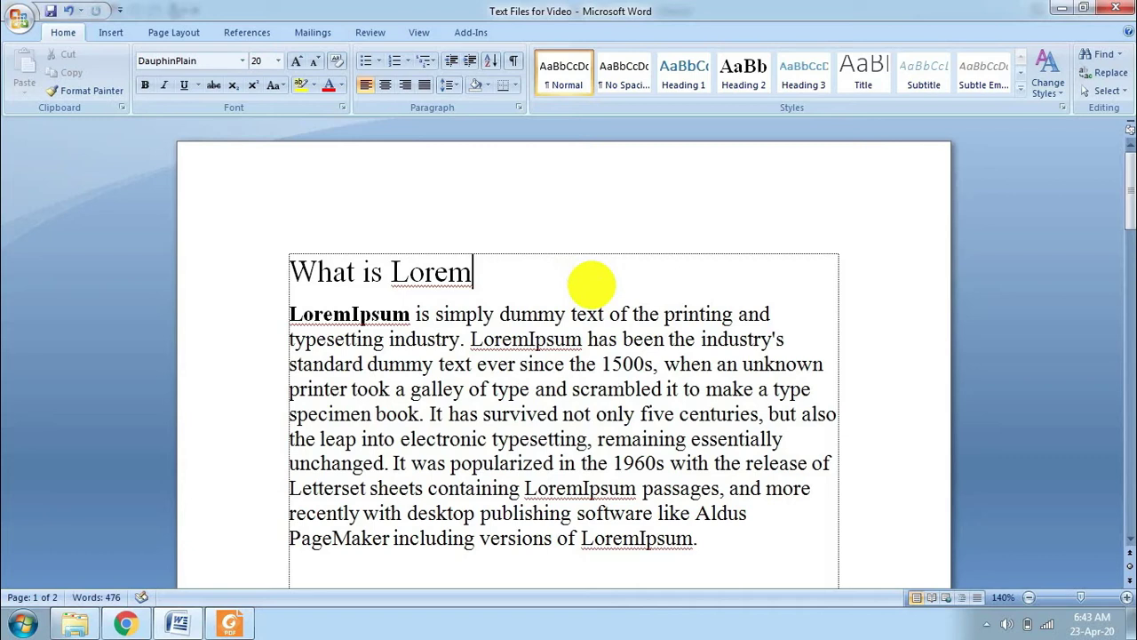
{"action": "key", "text": "ctrl+z"}
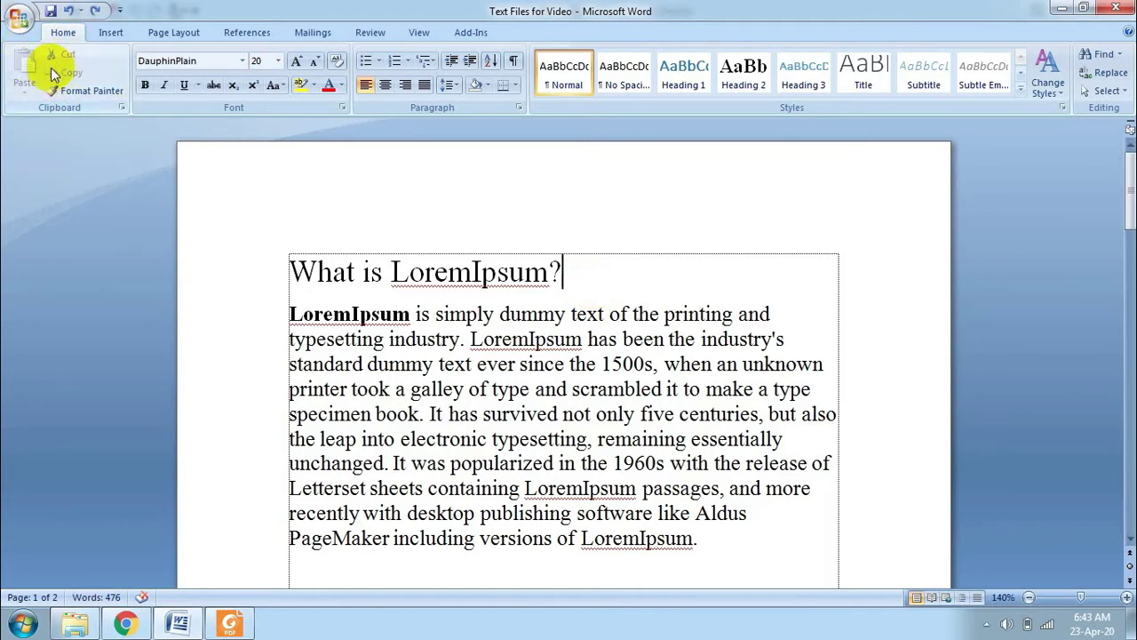
Insert several blank lines above the "What is LoremIpsum?" heading and undo the insertion.
{"action": "left_click", "coordinate": [291, 271]}
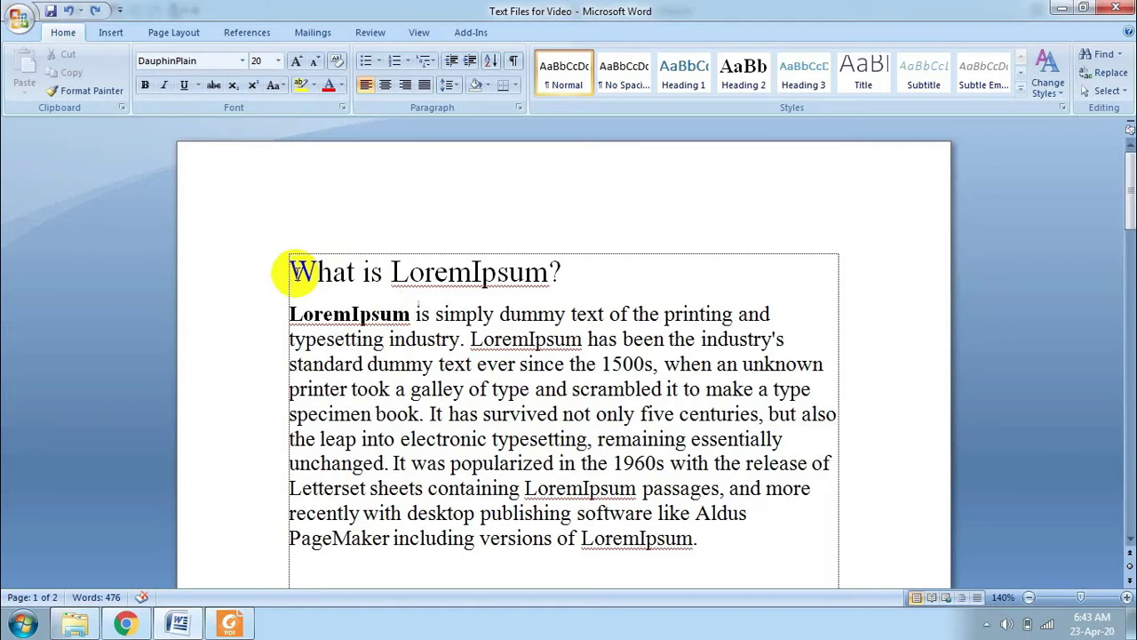
{"action": "key", "text": "Return"}
{"action": "key", "text": "Return"}
{"action": "key", "text": "Return"}
{"action": "key", "text": "Return"}
{"action": "key", "text": "Return"}
{"action": "key", "text": "Return"}
{"action": "key", "text": "Return"}
{"action": "key", "text": "Return"}
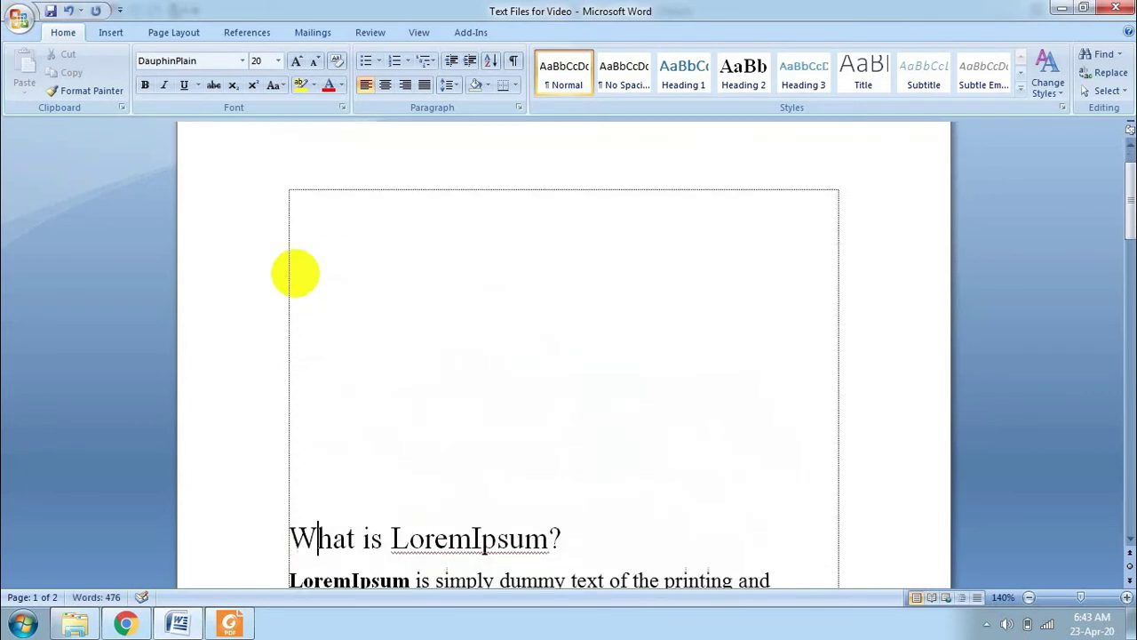
{"action": "key", "text": "ctrl+z"}
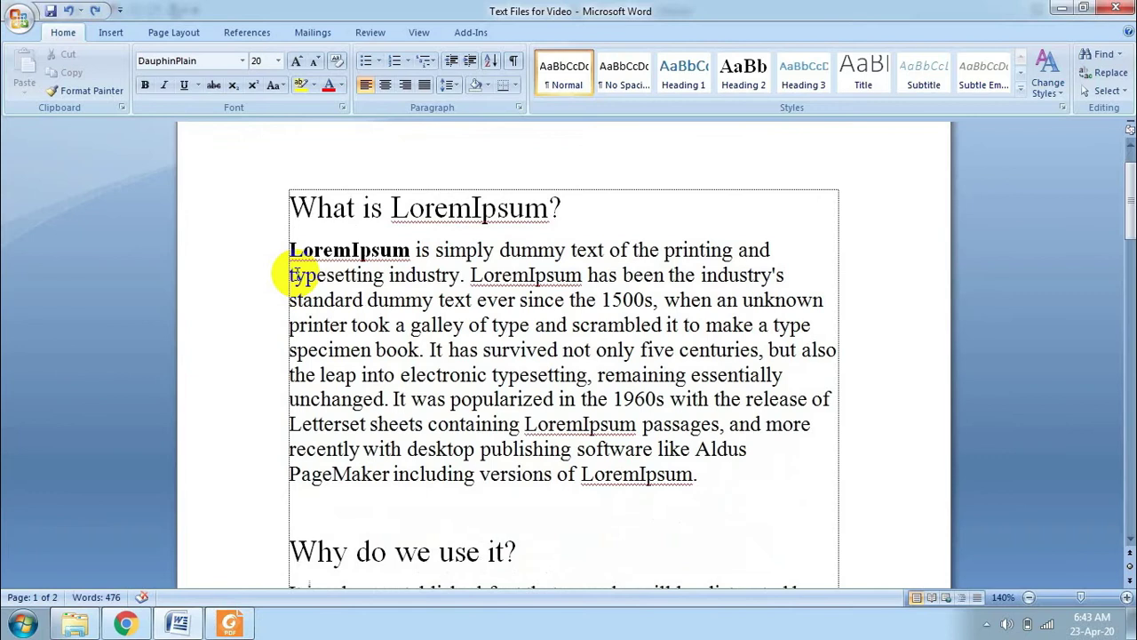
Extend a selection character by character from the start of the first heading through "What is Lore", and clear it.
{"action": "key", "text": "shift+Right"}
{"action": "key", "text": "shift+Right"}
{"action": "key", "text": "shift+Right"}
{"action": "key", "text": "shift+Right"}
{"action": "key", "text": "shift+Right"}
{"action": "key", "text": "shift+Right"}
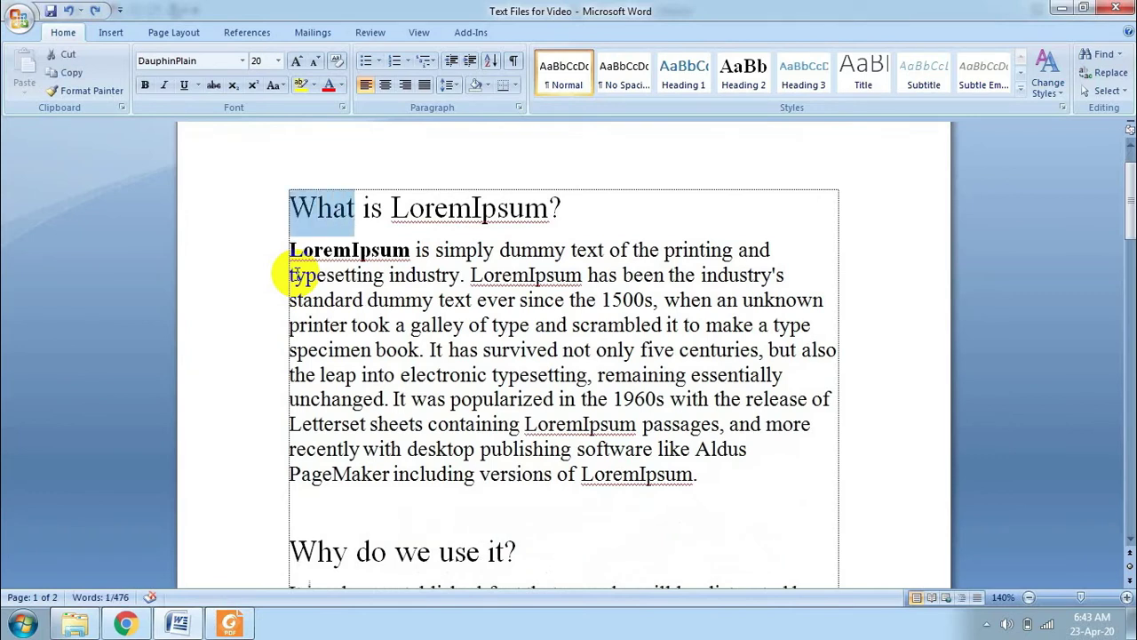
{"action": "key", "text": "shift+Right"}
{"action": "key", "text": "shift+Right"}
{"action": "key", "text": "shift+Right"}
{"action": "key", "text": "shift+Right"}
{"action": "key", "text": "shift+Right"}
{"action": "key", "text": "shift+Right"}
{"action": "key", "text": "shift+Right"}
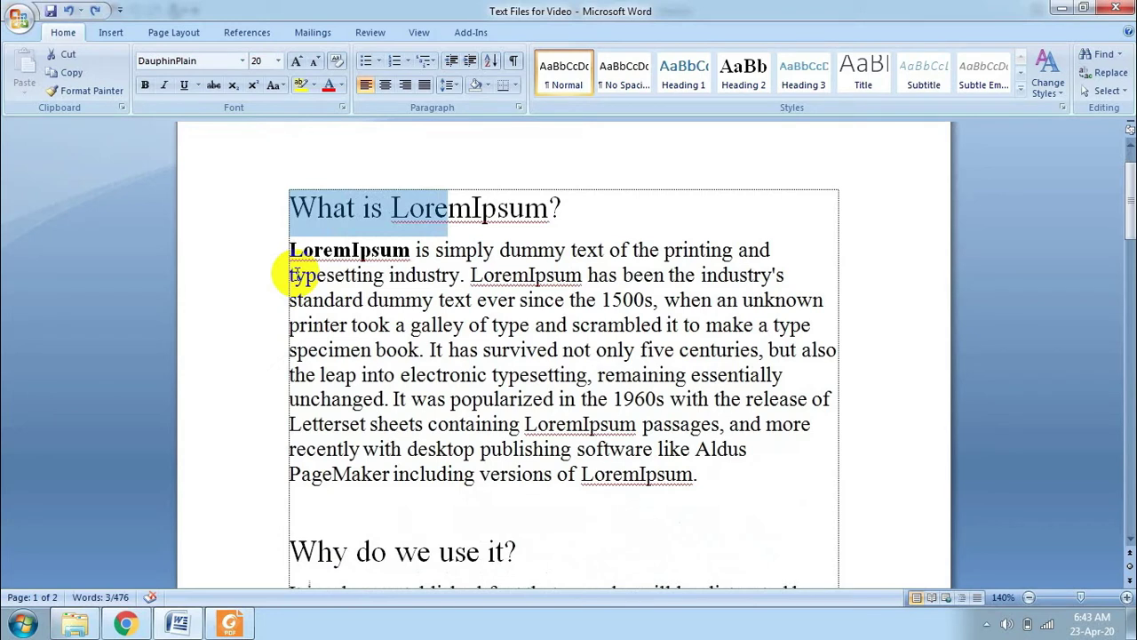
{"action": "left_click", "coordinate": [337, 257]}
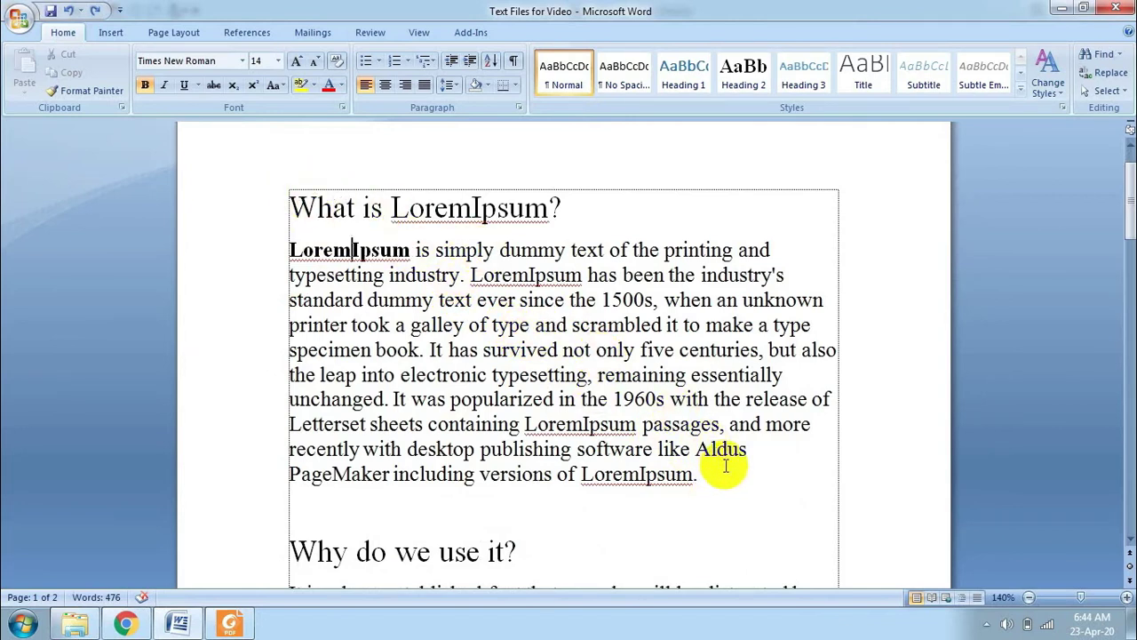
Select the "What is LoremIpsum?" heading and the full paragraph below it one after the other, clearing each selection.
{"action": "left_click", "coordinate": [578, 203]}
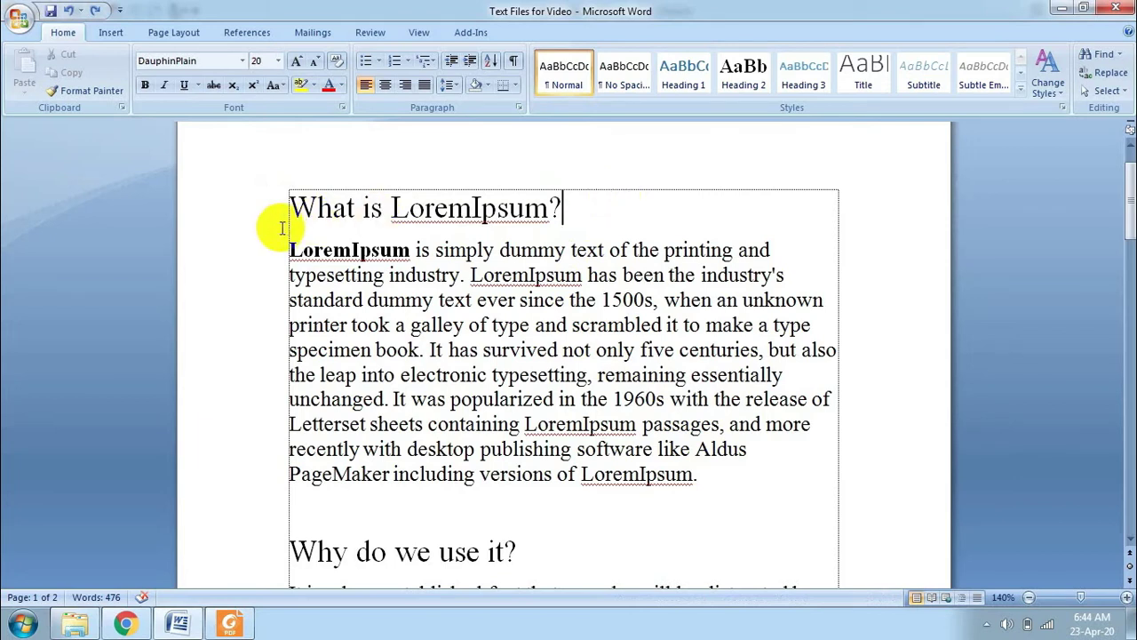
{"action": "left_click_drag", "start_coordinate": [286, 209], "coordinate": [558, 207]}
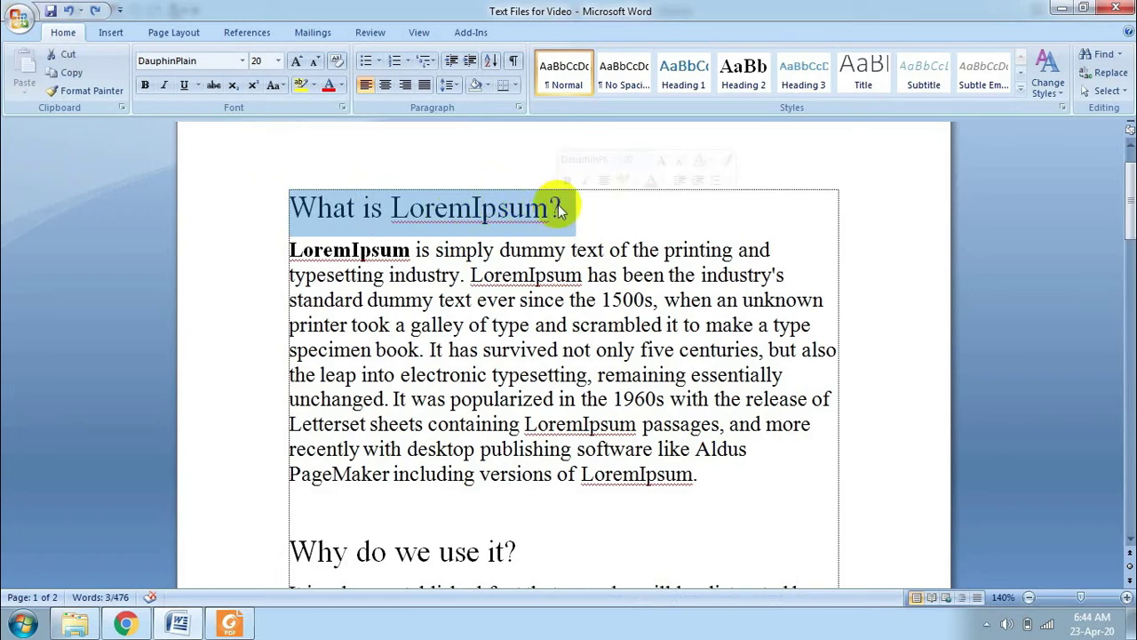
{"action": "left_click", "coordinate": [494, 251]}
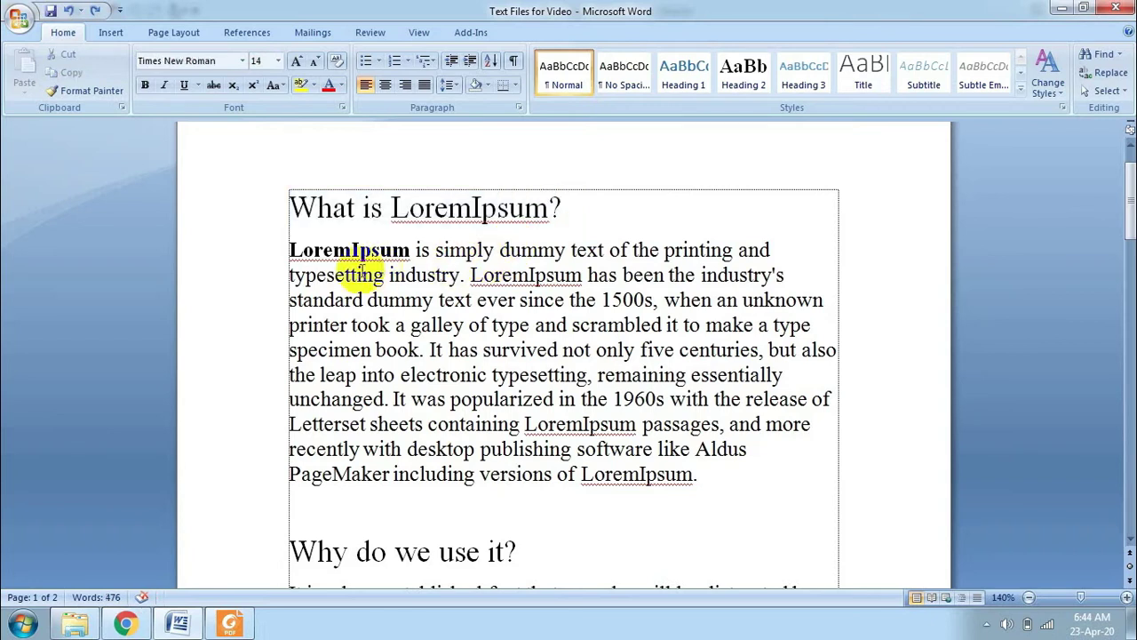
{"action": "left_click", "coordinate": [289, 251]}
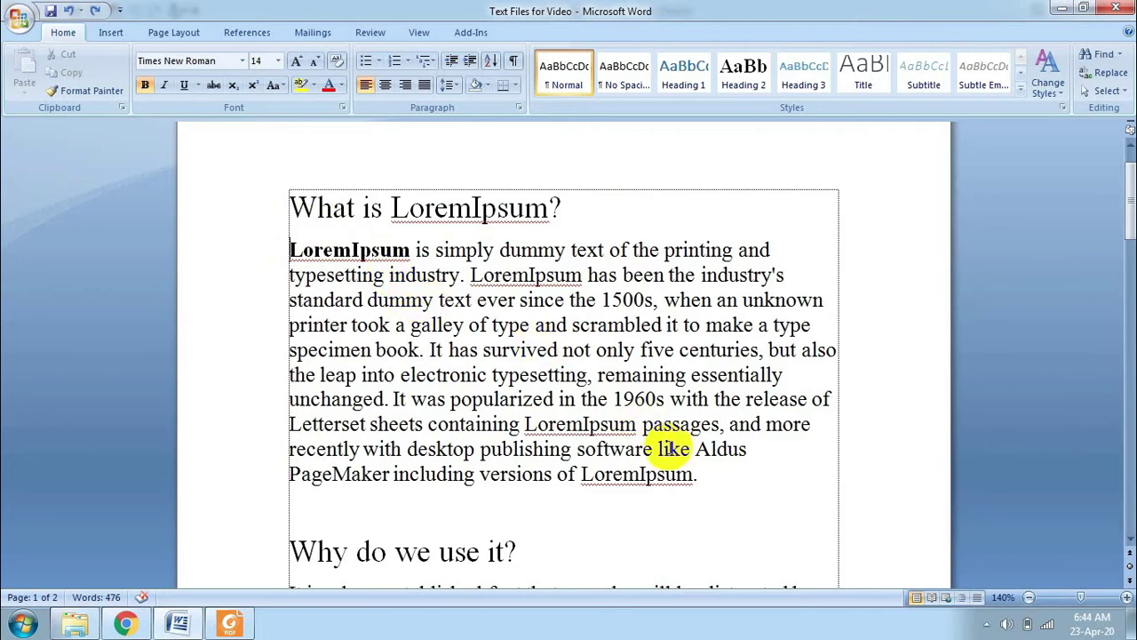
{"action": "left_click_drag", "start_coordinate": [710, 478], "coordinate": [289, 251]}
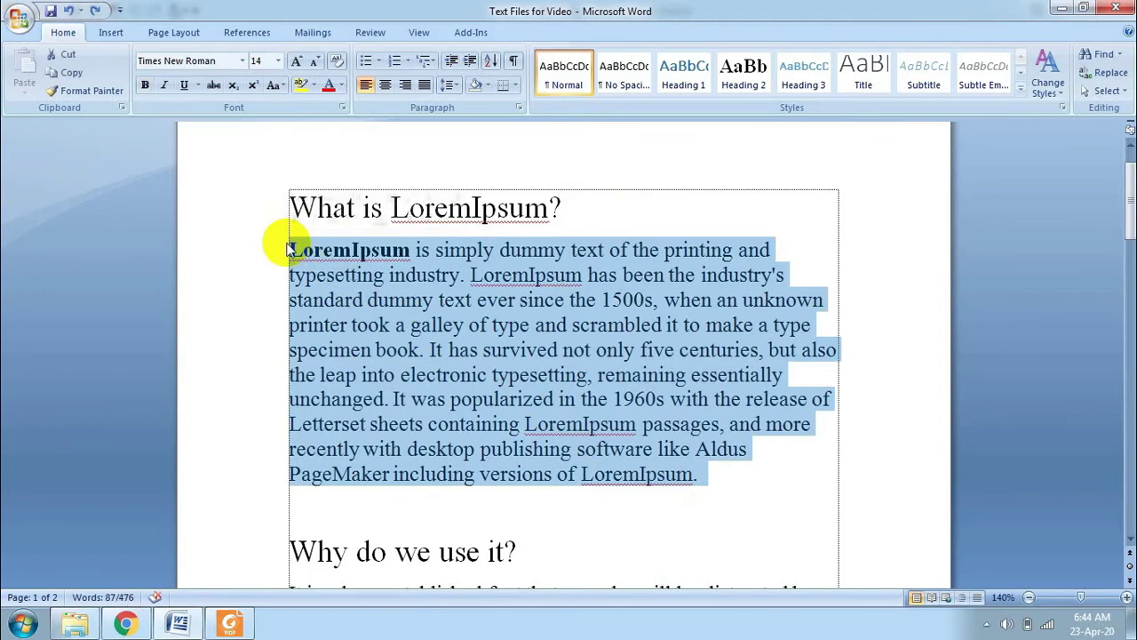
{"action": "left_click", "coordinate": [423, 300]}
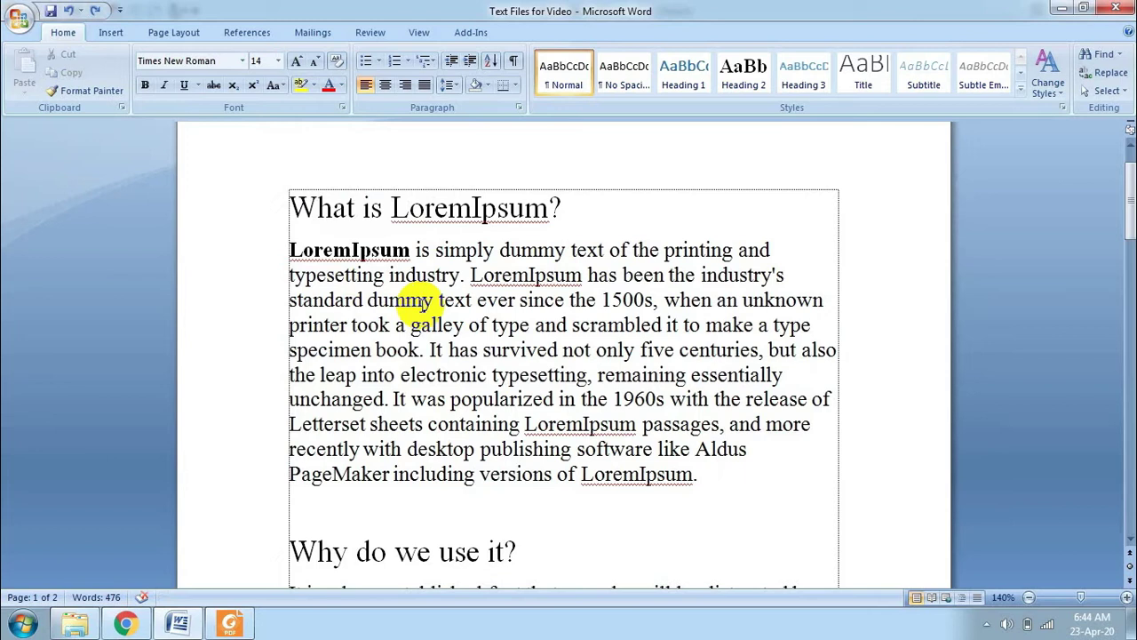
Cut the whole "What is LoremIpsum?" heading line and undo the cut.
{"action": "left_click", "coordinate": [607, 201]}
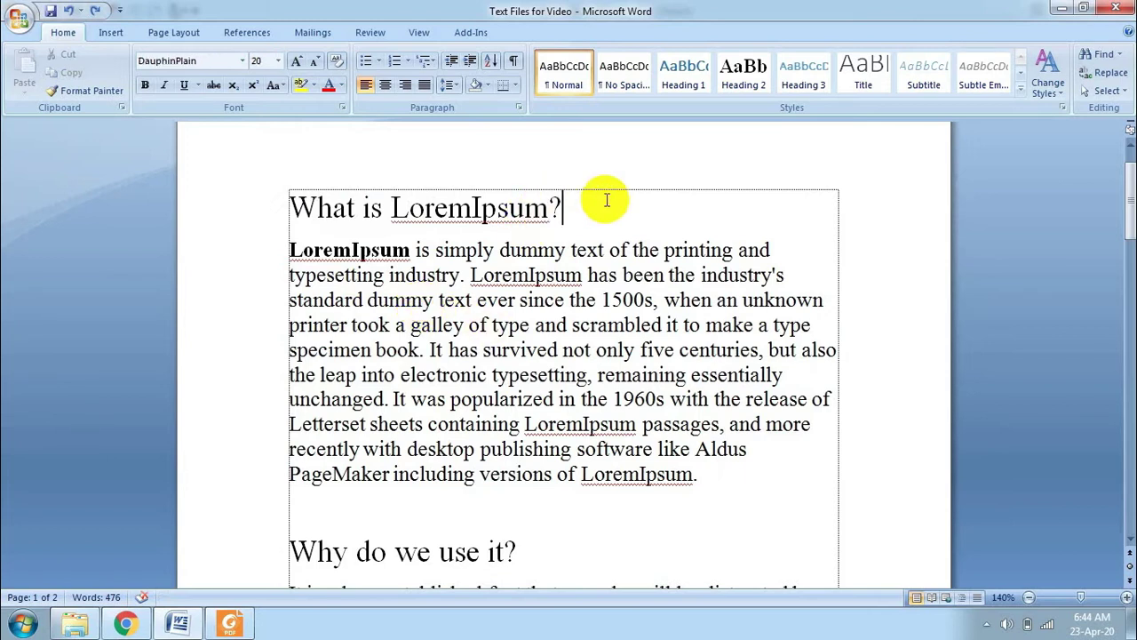
{"action": "triple_click", "coordinate": [607, 201]}
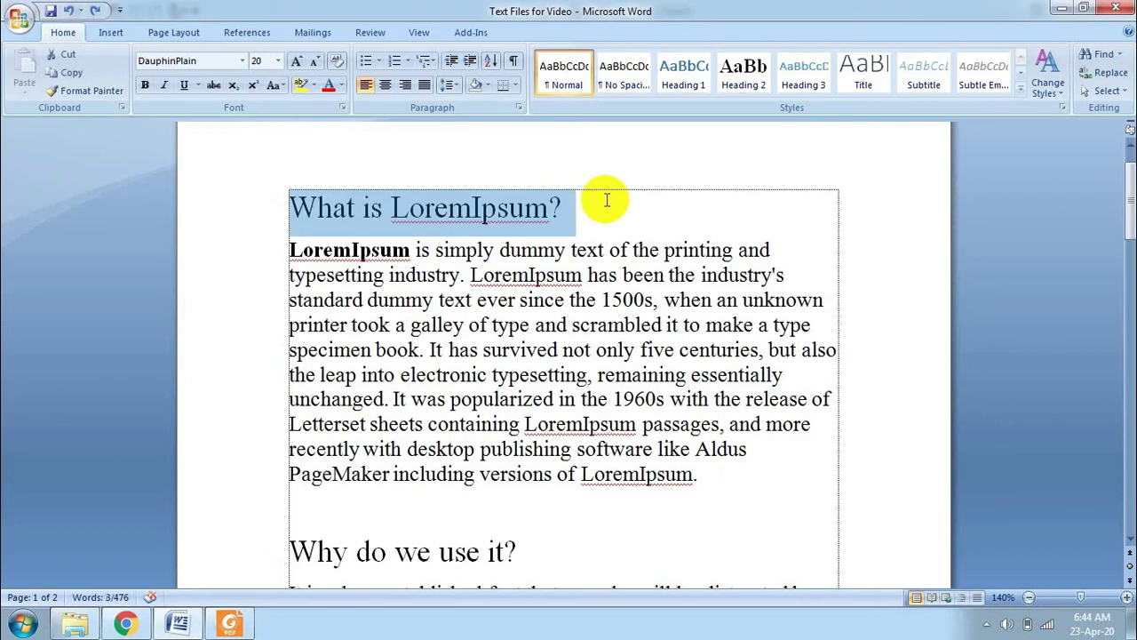
{"action": "left_click", "coordinate": [65, 53]}
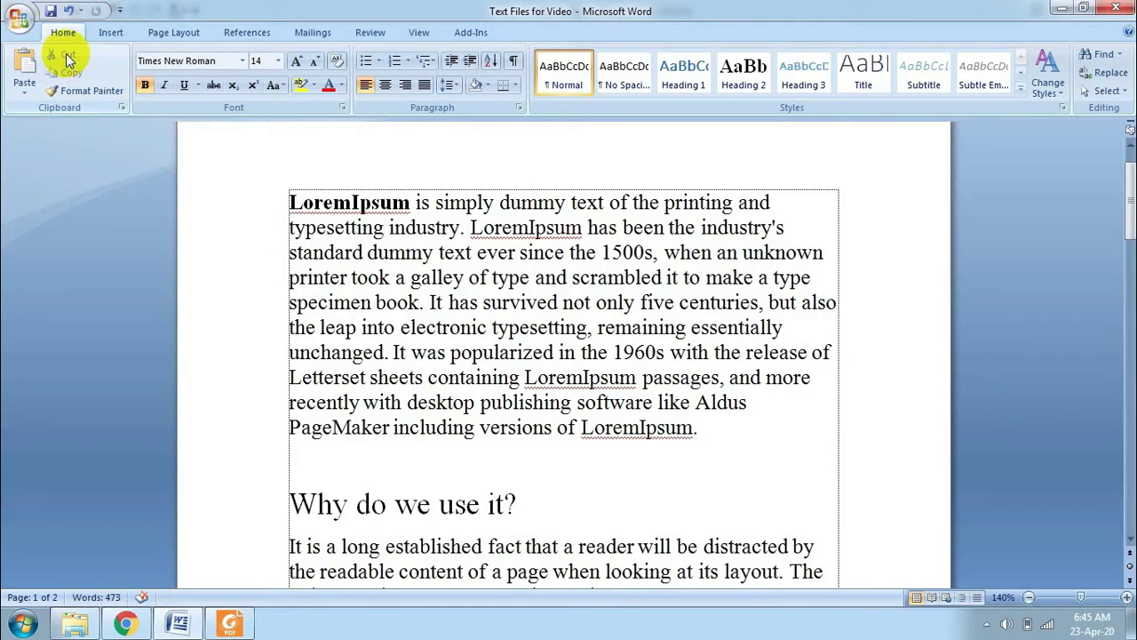
{"action": "key", "text": "ctrl+z"}
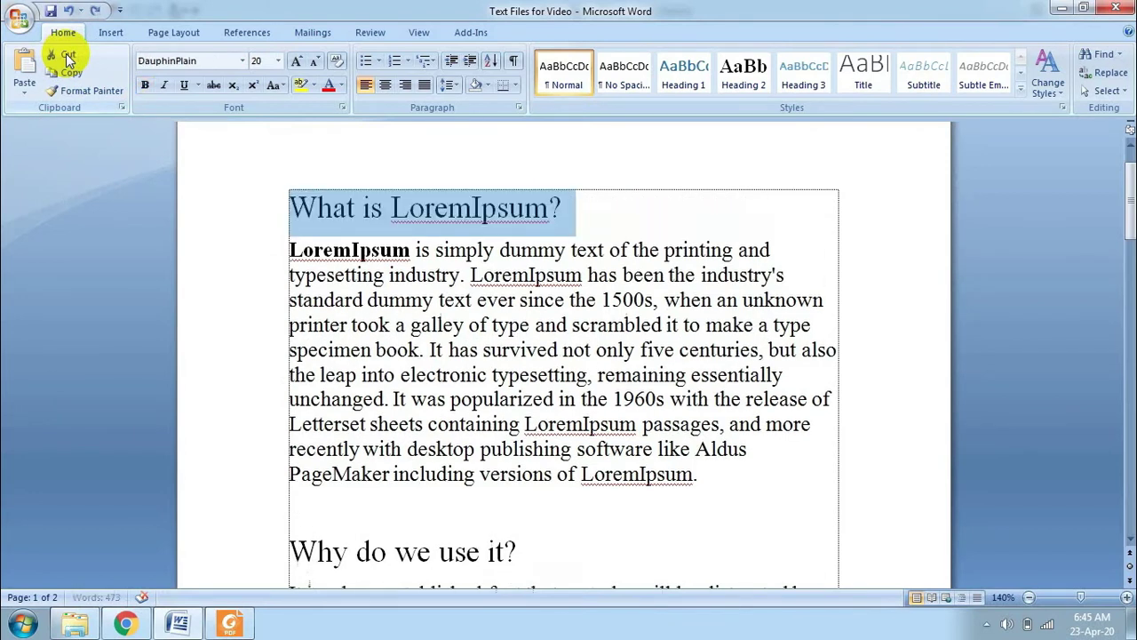
Cut the "What is LoremIpsum?" heading together with its full paragraph, and undo the cut.
{"action": "key", "text": "Right"}
{"action": "key", "text": "shift+Down"}
{"action": "key", "text": "shift+Down"}
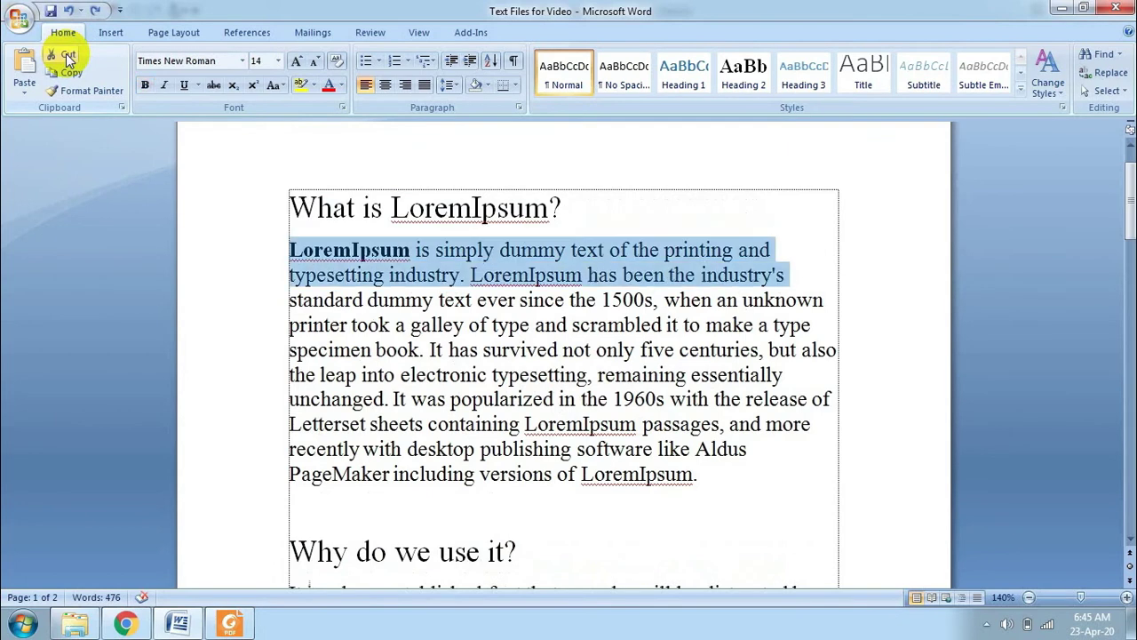
{"action": "key", "text": "Up"}
{"action": "key", "text": "shift+Down"}
{"action": "key", "text": "shift+Down"}
{"action": "key", "text": "shift+Down"}
{"action": "key", "text": "shift+Down"}
{"action": "key", "text": "shift+Down"}
{"action": "key", "text": "shift+Down"}
{"action": "key", "text": "shift+Down"}
{"action": "key", "text": "shift+Down"}
{"action": "key", "text": "shift+Down"}
{"action": "key", "text": "shift+Down"}
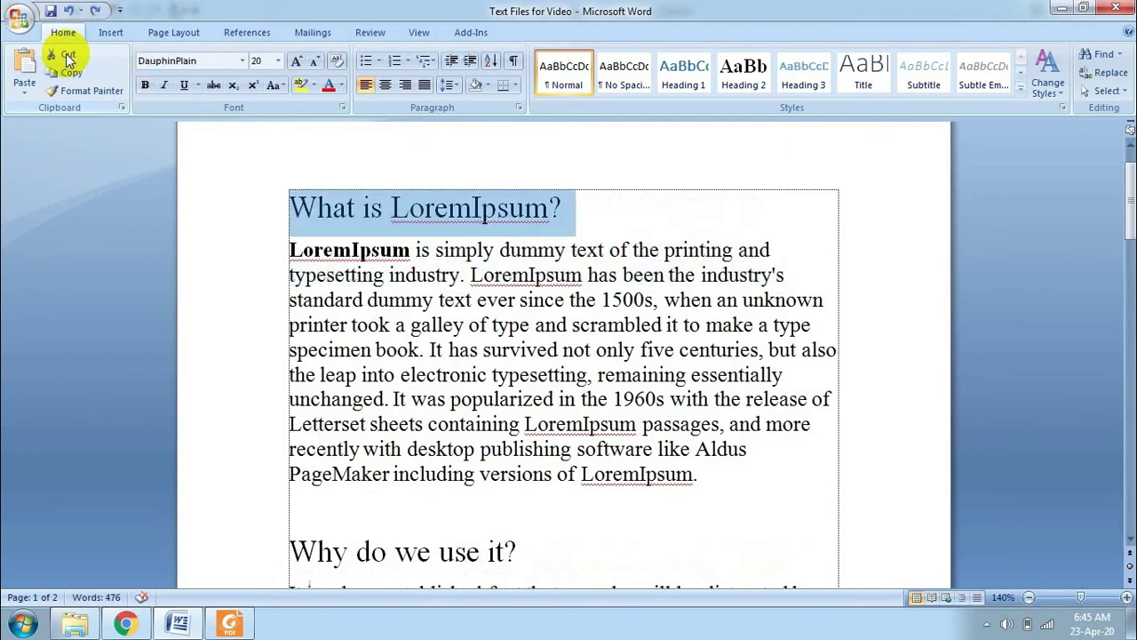
{"action": "key", "text": "shift+Down"}
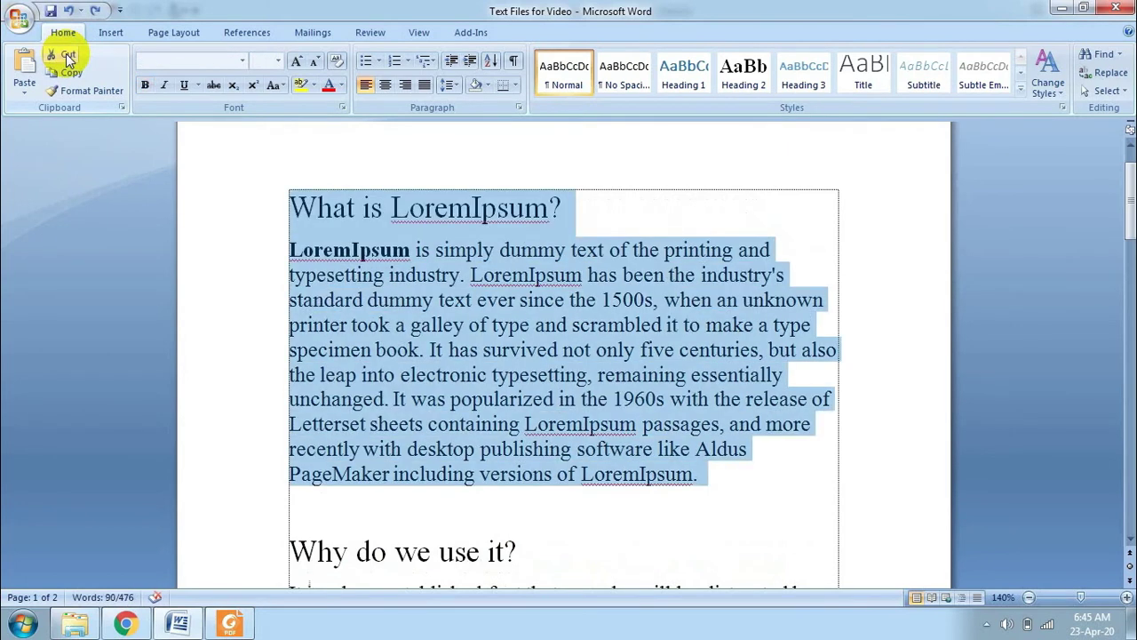
{"action": "left_click", "coordinate": [66, 54]}
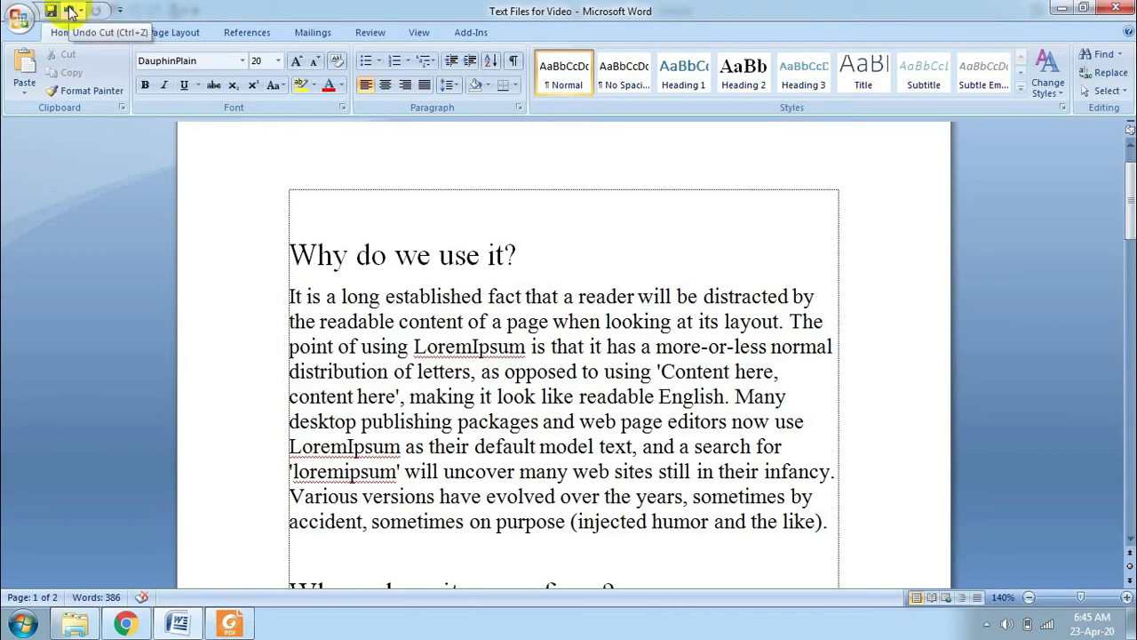
{"action": "left_click", "coordinate": [71, 12]}
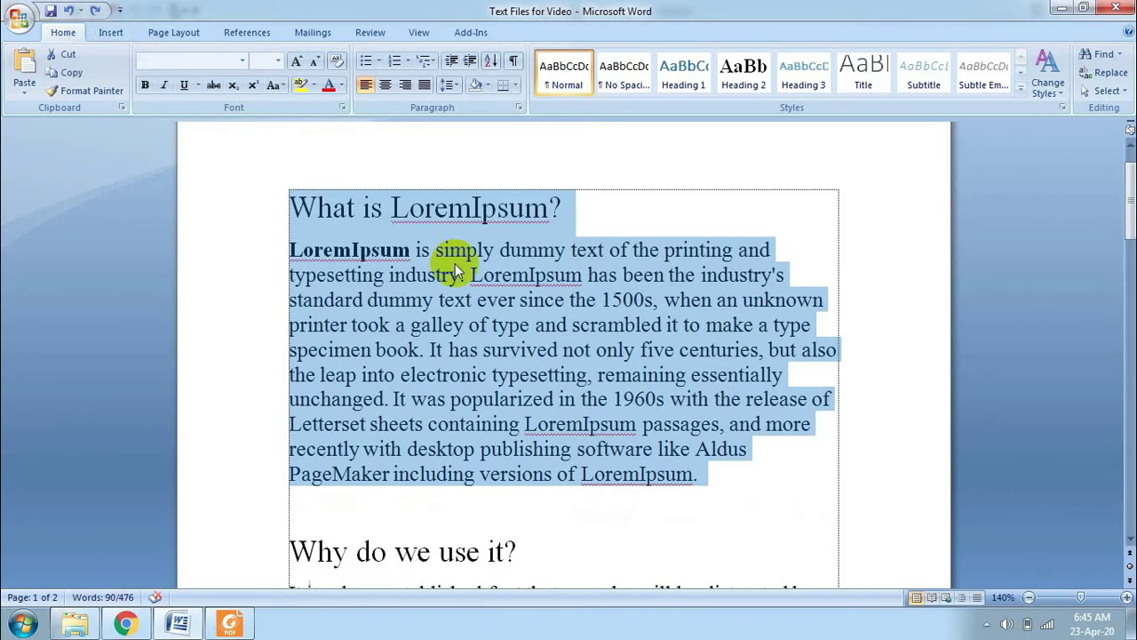
Undo the earlier alignment change on the document text and place the cursor at the end of the first heading.
{"action": "left_click", "coordinate": [70, 15]}
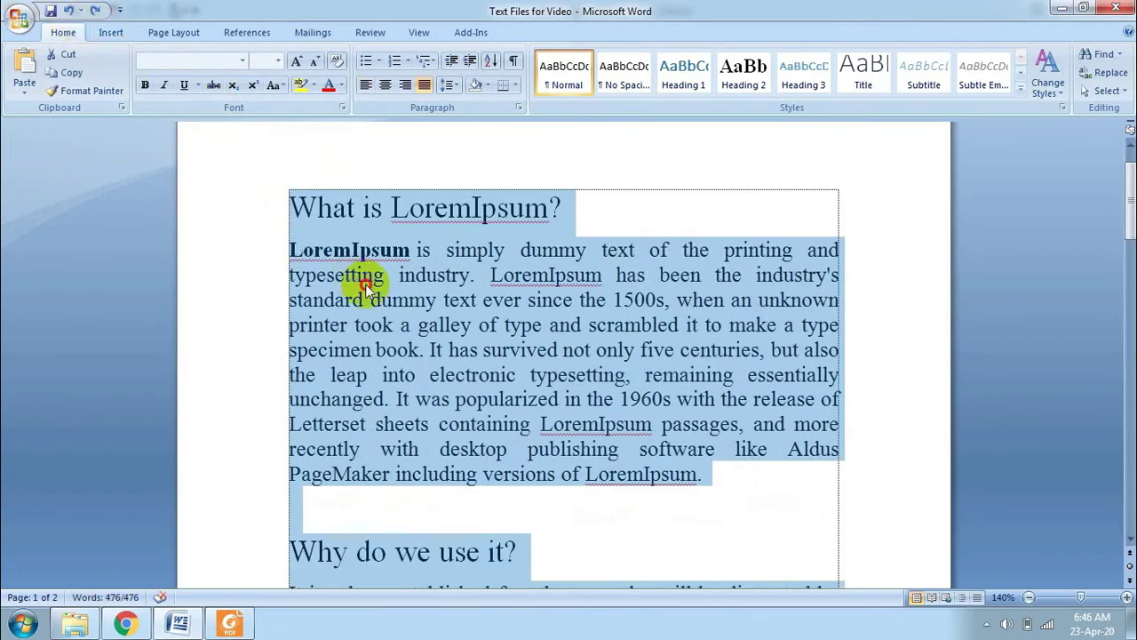
{"action": "left_click", "coordinate": [364, 282]}
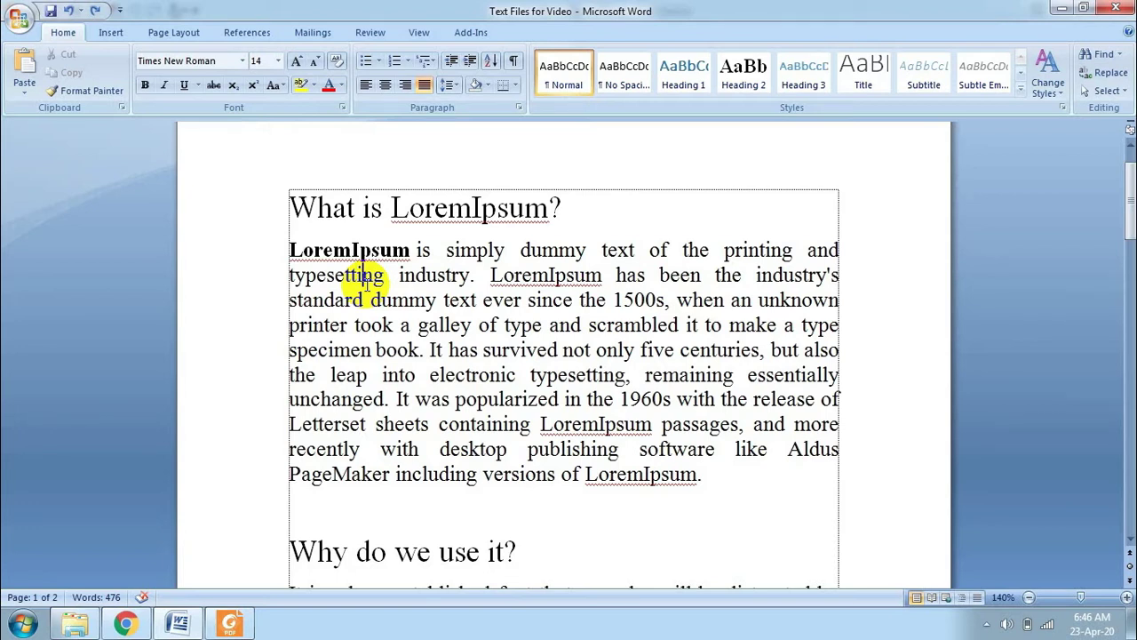
{"action": "left_click", "coordinate": [666, 205]}
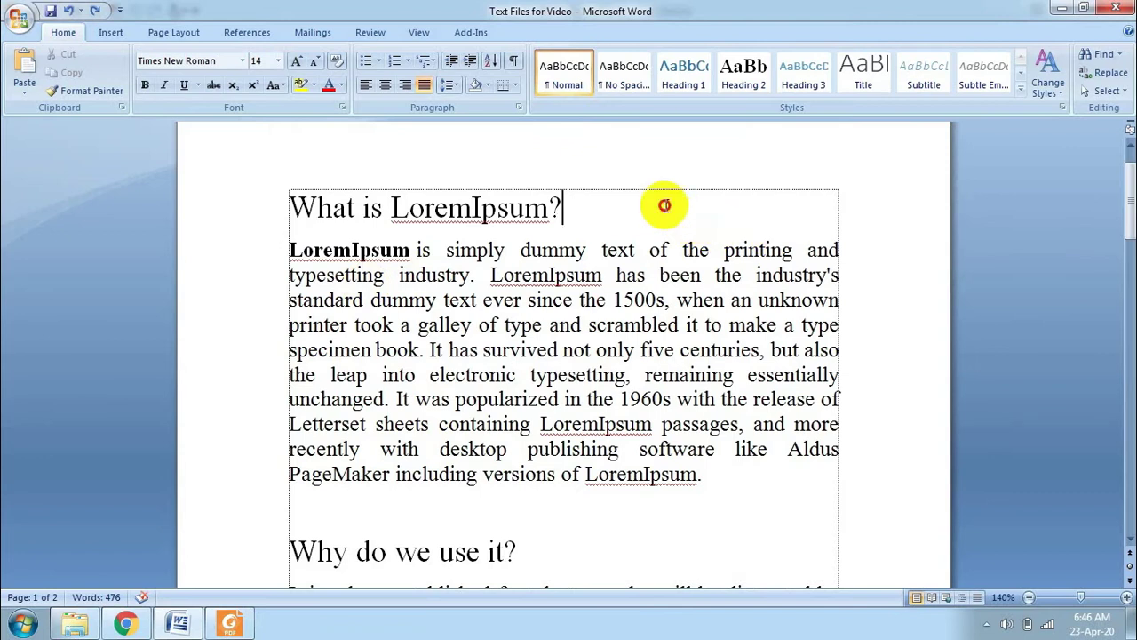
Insert eight blank lines between the "What is LoremIpsum?" heading and the paragraph below it.
{"action": "key", "text": "Return"}
{"action": "key", "text": "Return"}
{"action": "key", "text": "Return"}
{"action": "key", "text": "Return"}
{"action": "key", "text": "Return"}
{"action": "key", "text": "Return"}
{"action": "key", "text": "Return"}
{"action": "key", "text": "Return"}
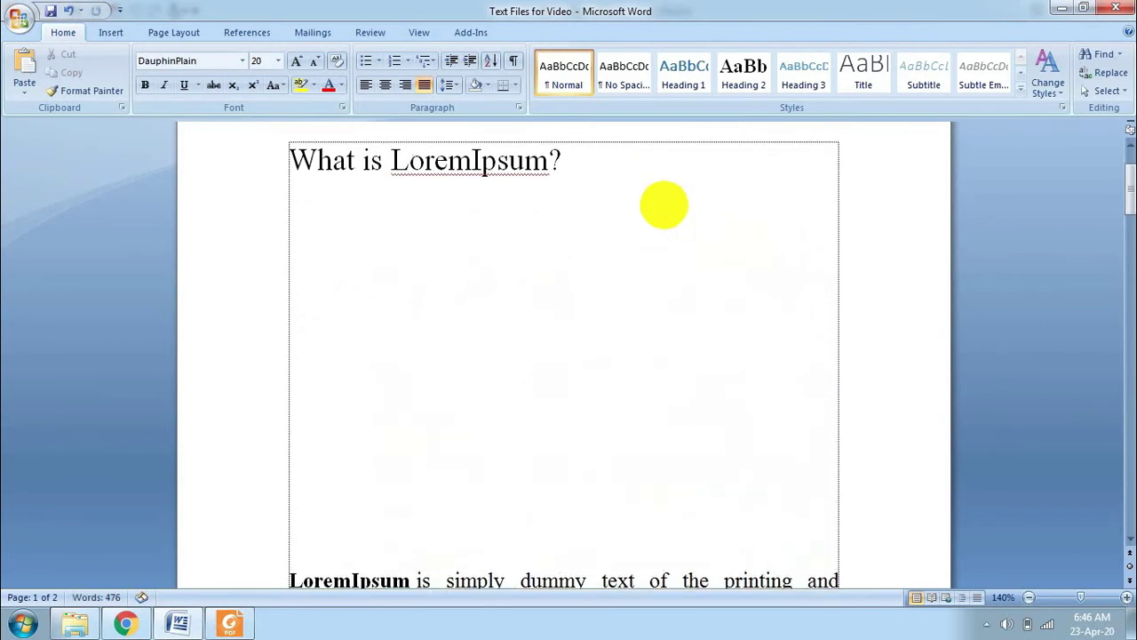
Select the whole "What is LoremIpsum?" heading line and copy it to the clipboard.
{"action": "left_click", "coordinate": [586, 155]}
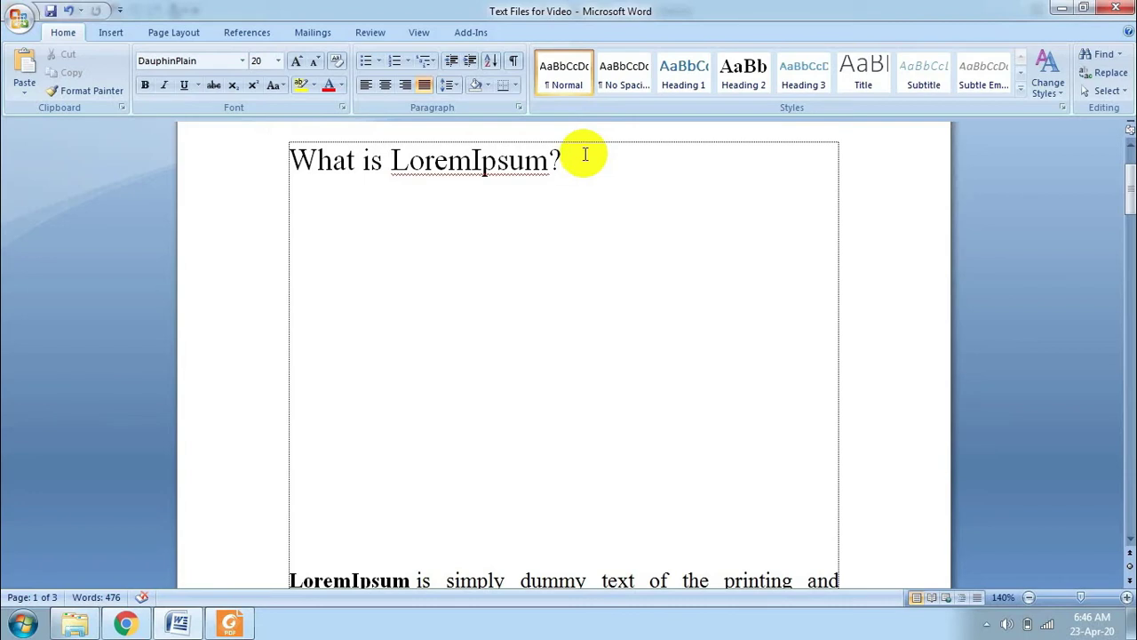
{"action": "key", "text": "shift+Down"}
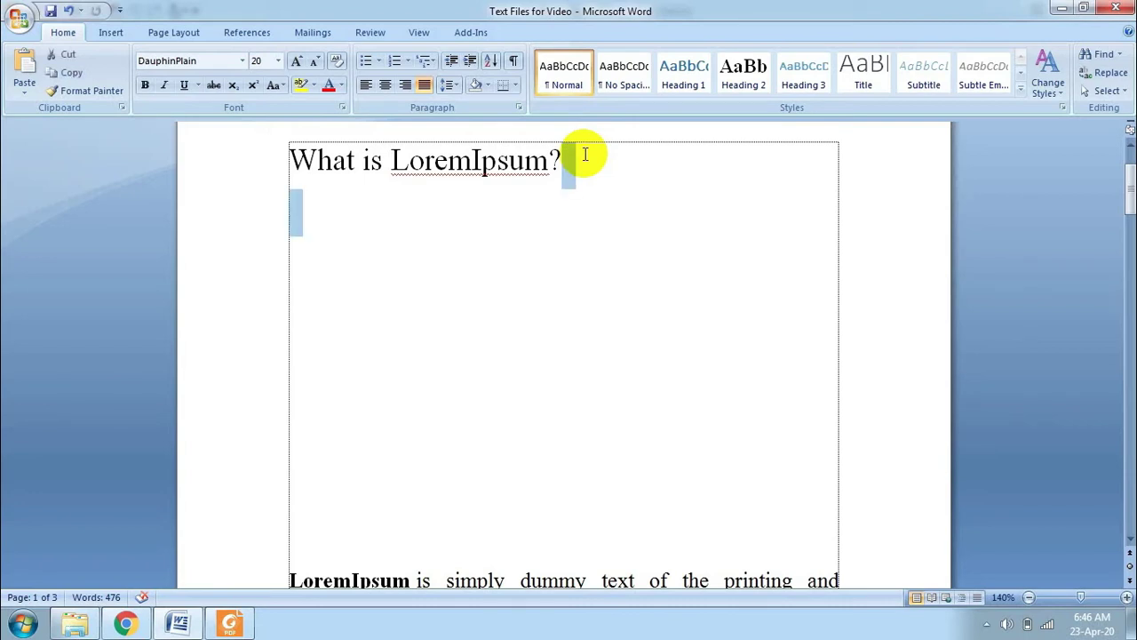
{"action": "key", "text": "shift+Left"}
{"action": "key", "text": "shift+Left"}
{"action": "key", "text": "shift+Left"}
{"action": "key", "text": "shift+Left"}
{"action": "key", "text": "shift+Left"}
{"action": "key", "text": "shift+Left"}
{"action": "key", "text": "shift+Left"}
{"action": "key", "text": "shift+Left"}
{"action": "key", "text": "shift+Left"}
{"action": "key", "text": "shift+Left"}
{"action": "key", "text": "shift+Left"}
{"action": "key", "text": "shift+Left"}
{"action": "key", "text": "shift+Left"}
{"action": "key", "text": "shift+Left"}
{"action": "key", "text": "shift+Left"}
{"action": "key", "text": "shift+Left"}
{"action": "key", "text": "shift+Left"}
{"action": "key", "text": "shift+Left"}
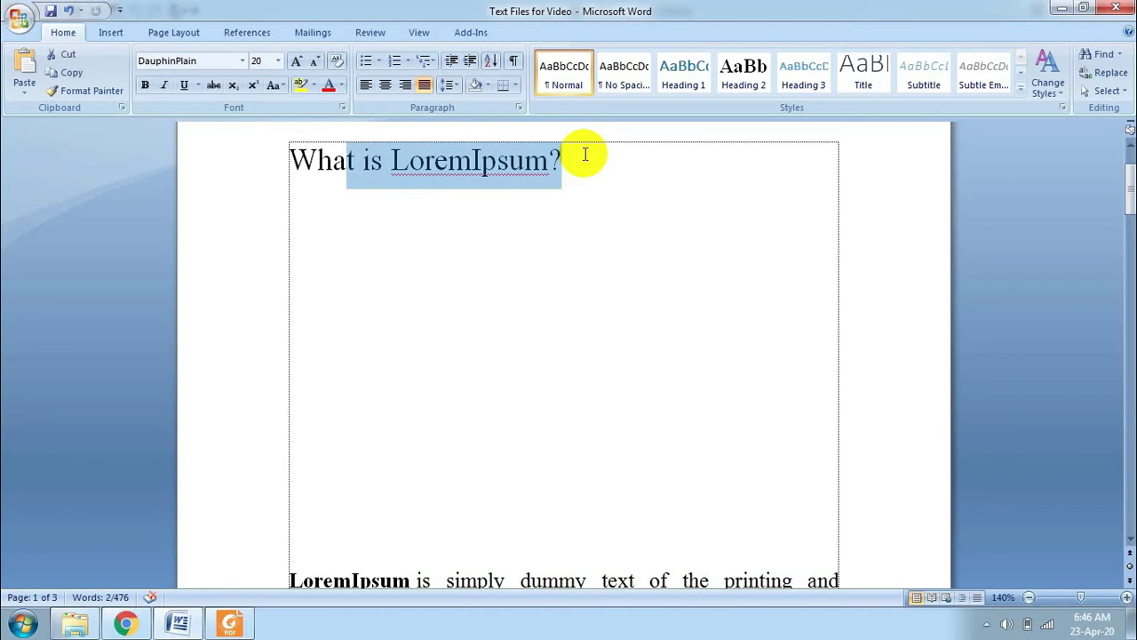
{"action": "key", "text": "shift+Left"}
{"action": "key", "text": "shift+Left"}
{"action": "key", "text": "shift+Left"}
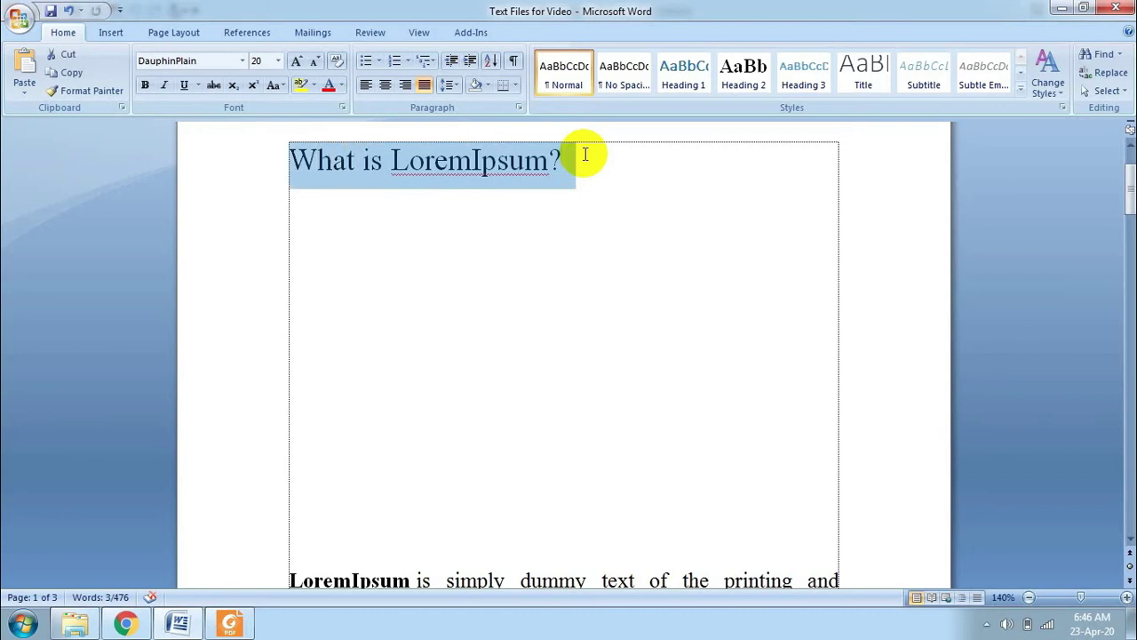
{"action": "left_click", "coordinate": [73, 78]}
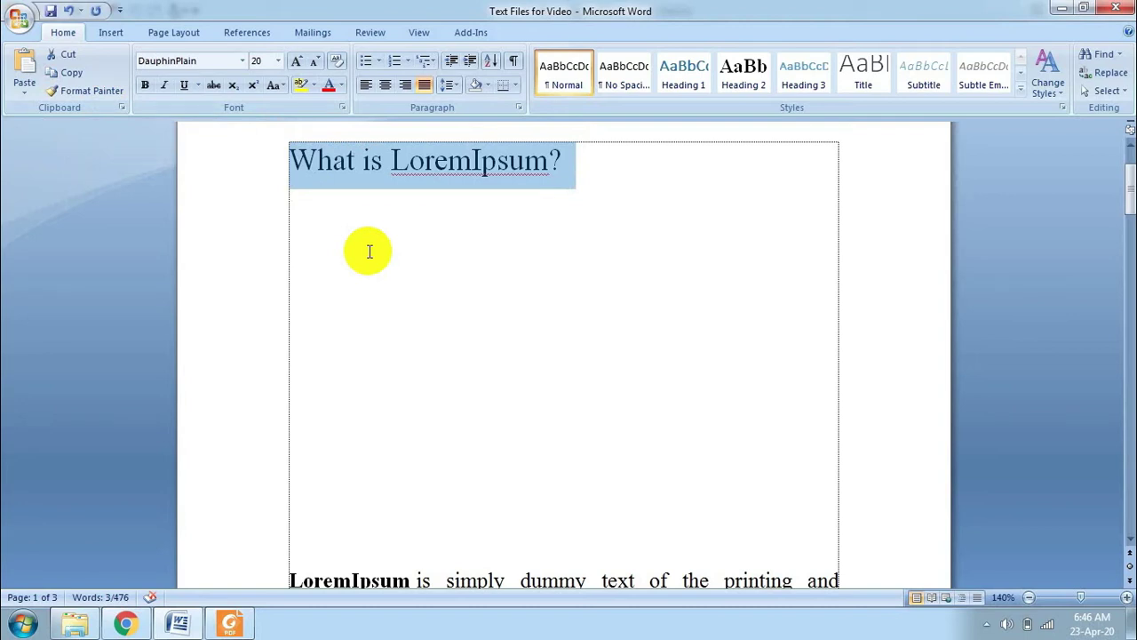
Paste the copied heading at the end of the "What is LoremIpsum?" line and undo the paste.
{"action": "left_click", "coordinate": [322, 224]}
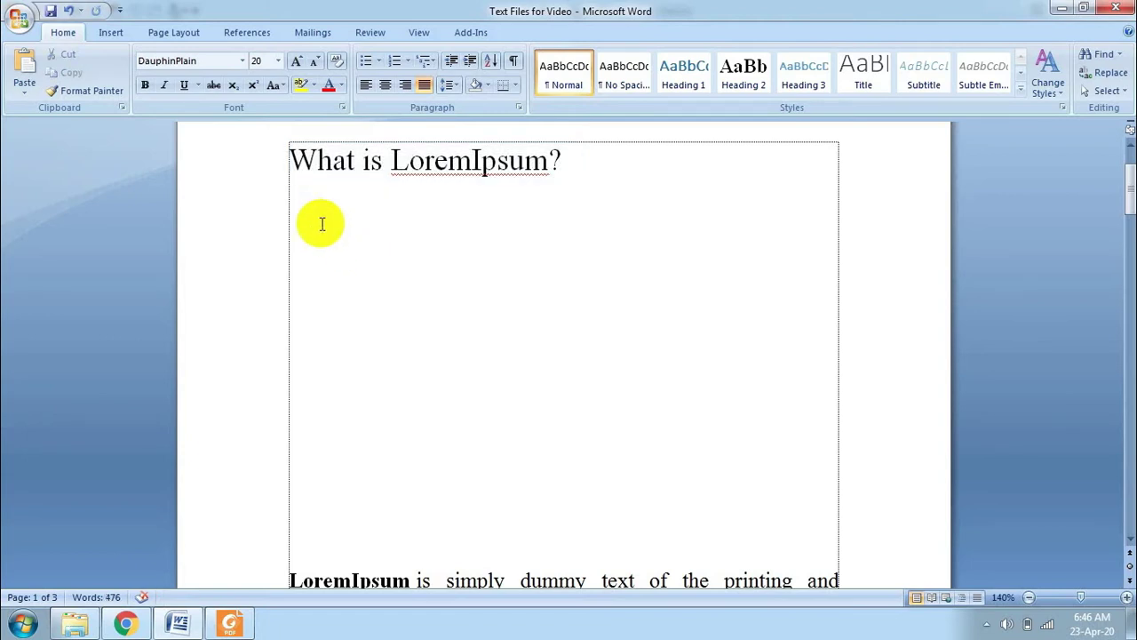
{"action": "left_click", "coordinate": [600, 166]}
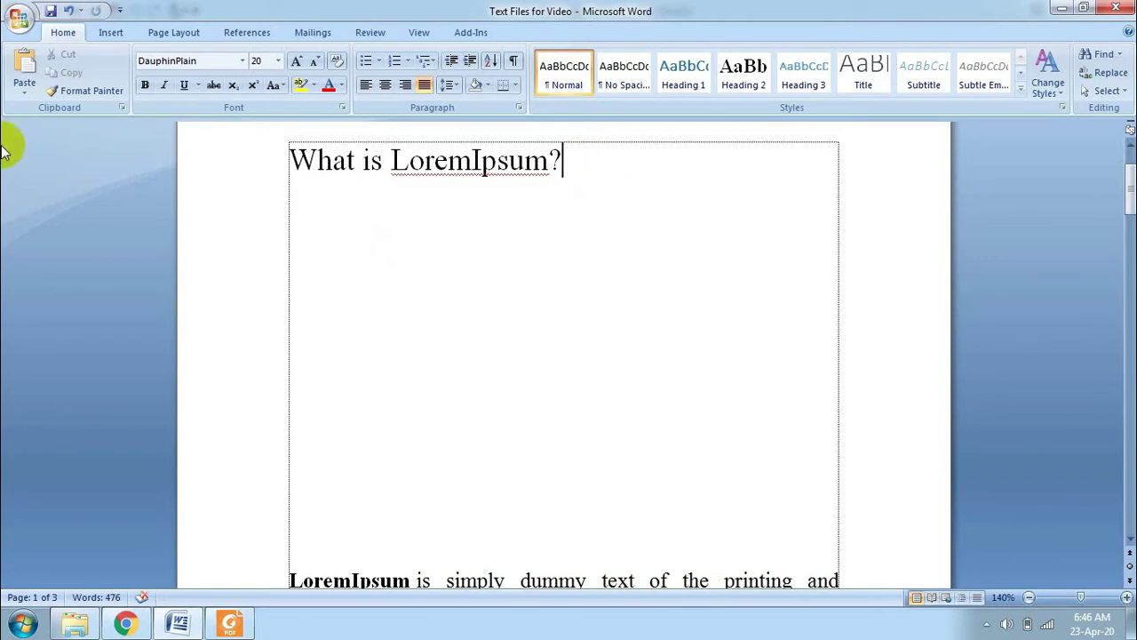
{"action": "left_click", "coordinate": [23, 67]}
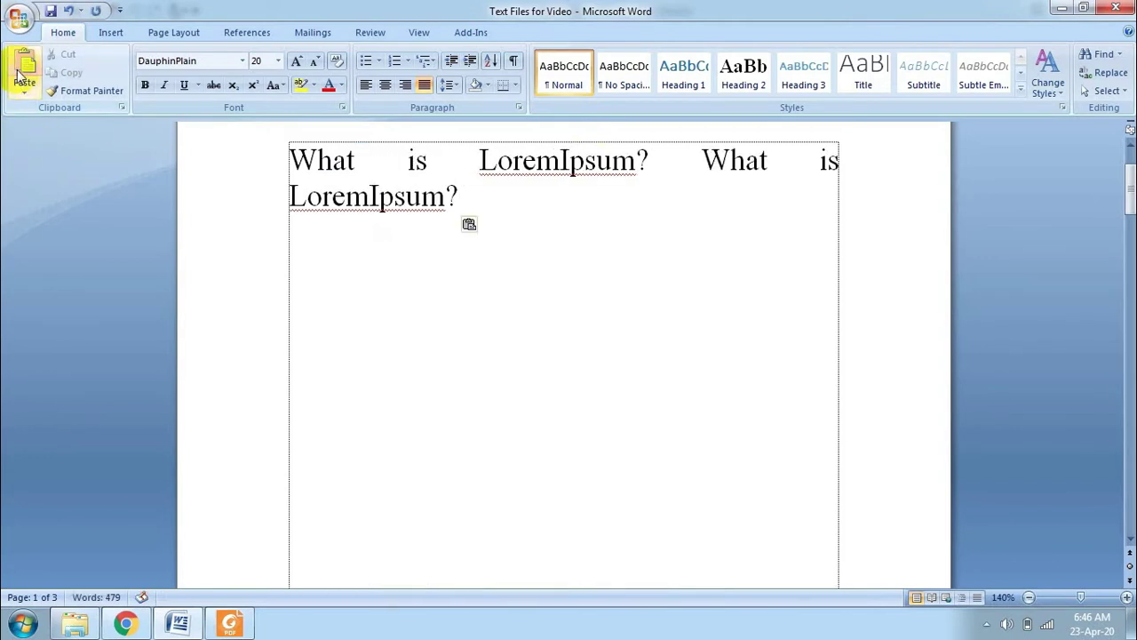
{"action": "key", "text": "ctrl+z"}
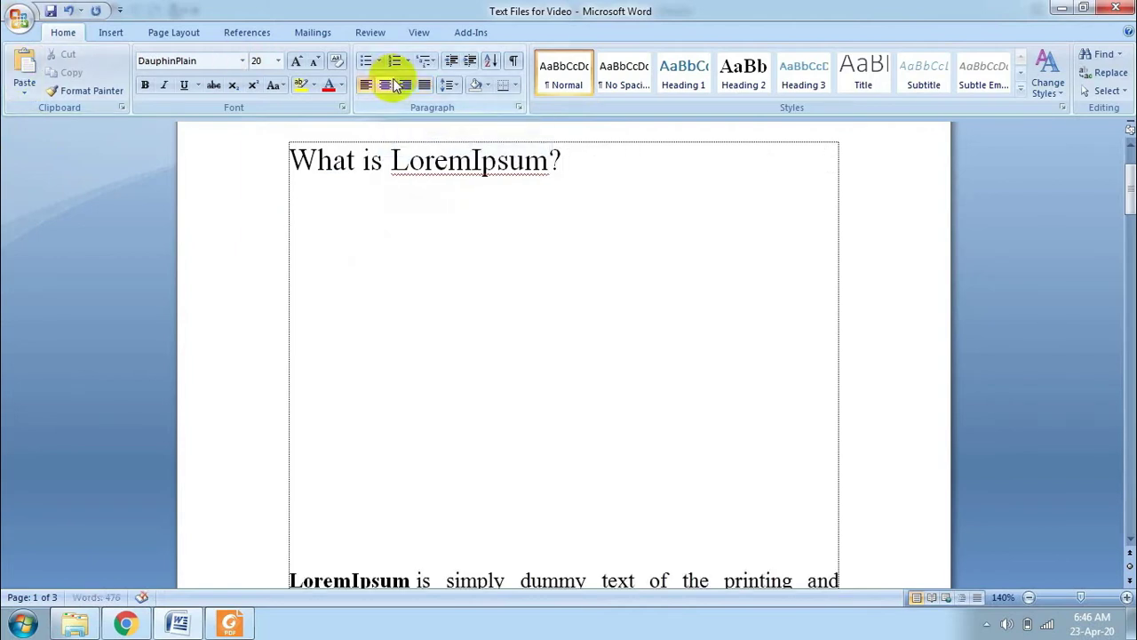
Start a new line under the "What is LoremIpsum?" heading and paste the copied heading there six times.
{"action": "left_click", "coordinate": [566, 158]}
{"action": "key", "text": "Return"}
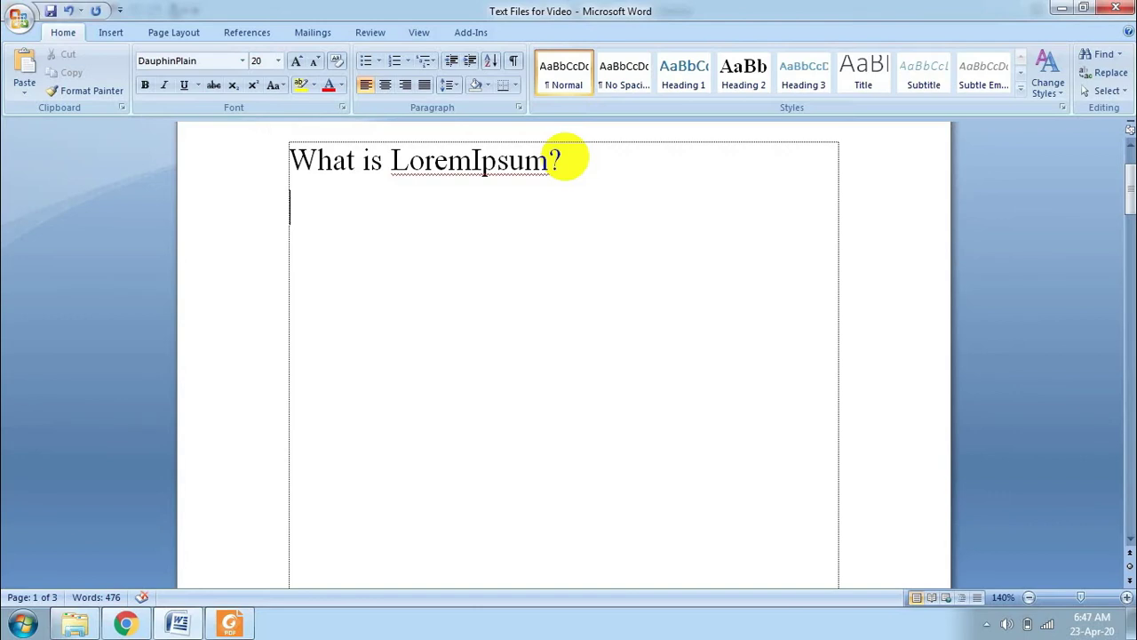
{"action": "left_click", "coordinate": [24, 57]}
{"action": "left_click", "coordinate": [23, 56]}
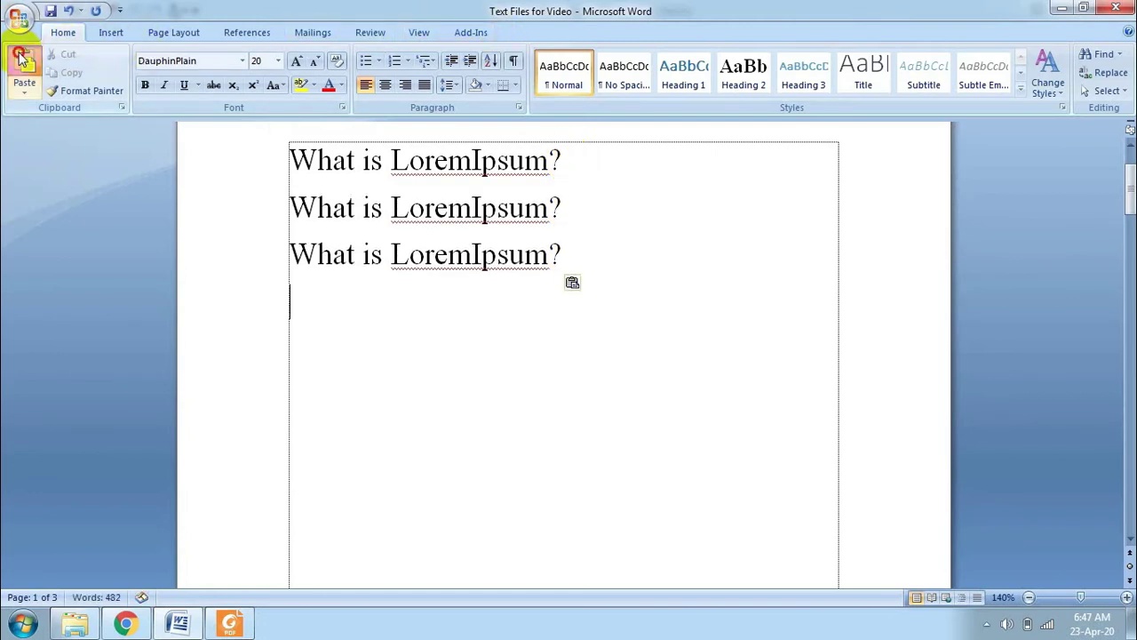
{"action": "left_click", "coordinate": [24, 56]}
{"action": "left_click", "coordinate": [23, 56]}
{"action": "left_click", "coordinate": [24, 58]}
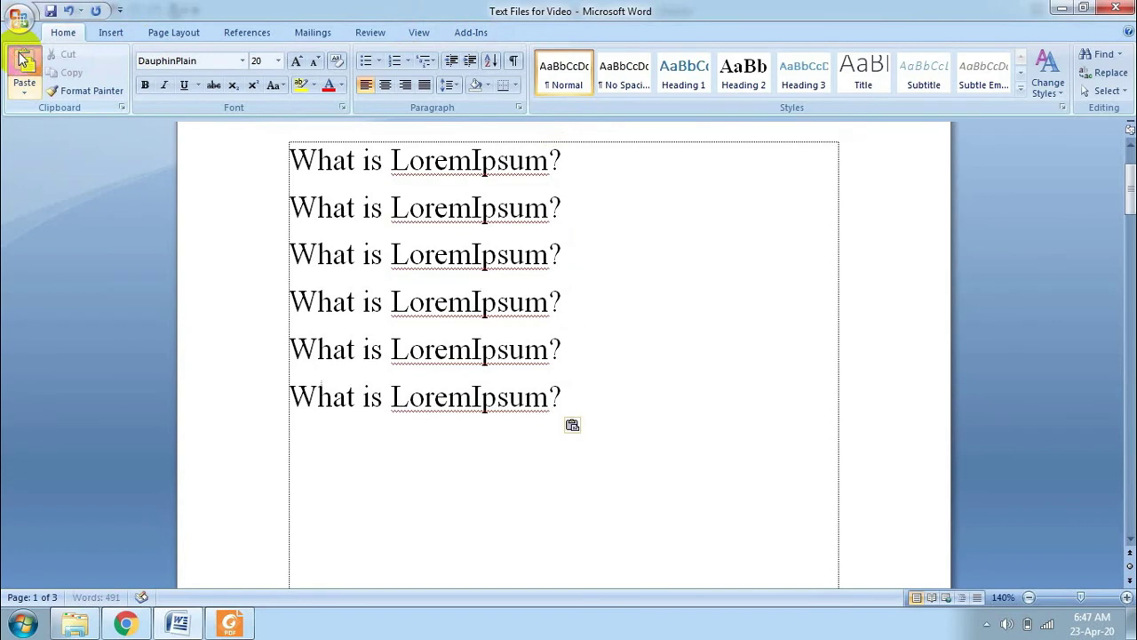
{"action": "left_click", "coordinate": [24, 57]}
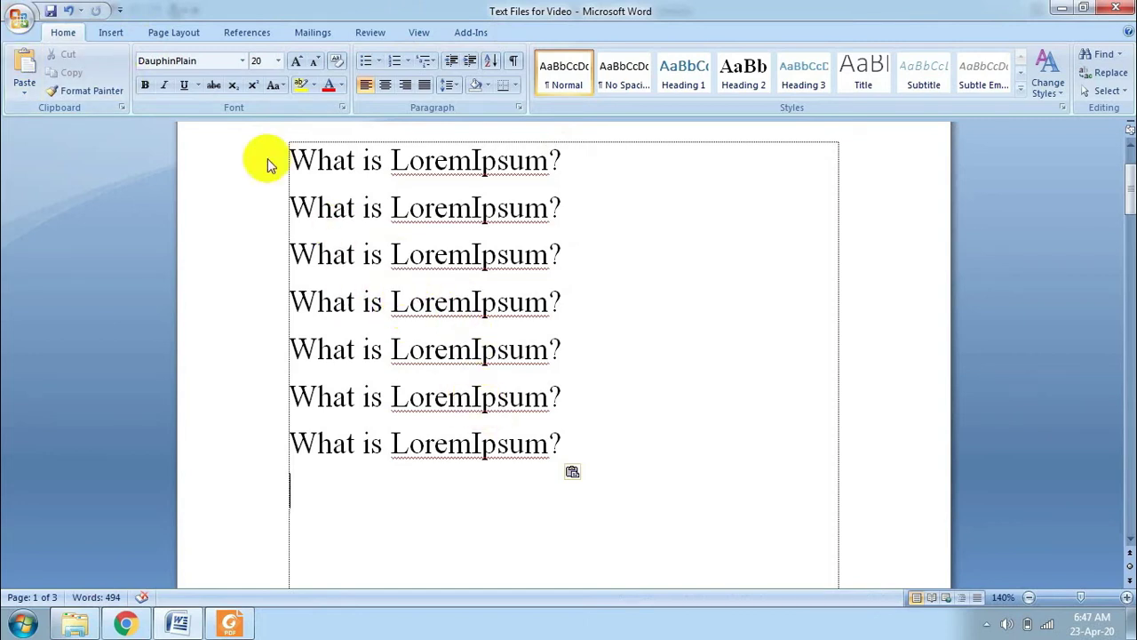
Undo the repeated heading pastes and the blank lines added under the first heading.
{"action": "left_click", "coordinate": [70, 11]}
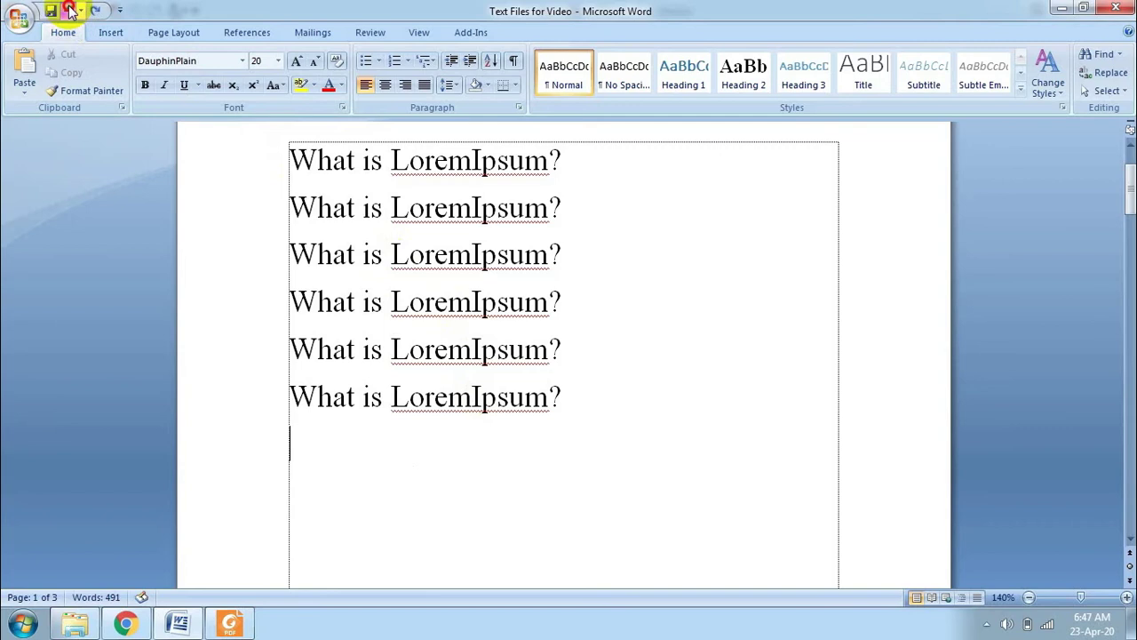
{"action": "left_click", "coordinate": [70, 11]}
{"action": "left_click", "coordinate": [70, 11]}
{"action": "left_click", "coordinate": [70, 10]}
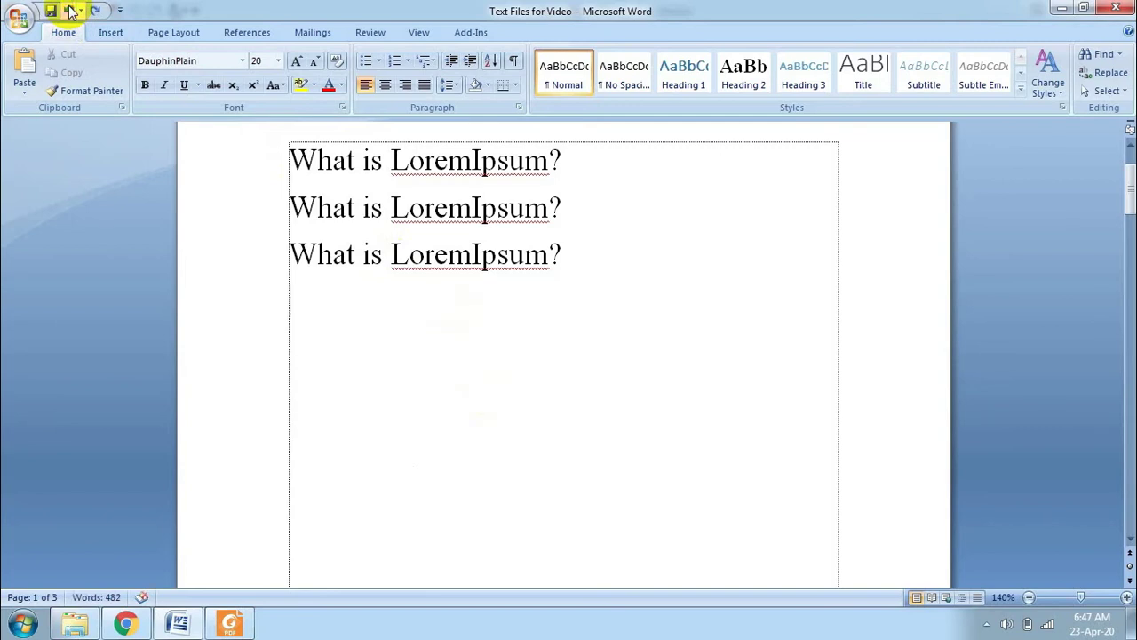
{"action": "left_click", "coordinate": [70, 10]}
{"action": "left_click", "coordinate": [70, 10]}
{"action": "left_click", "coordinate": [71, 10]}
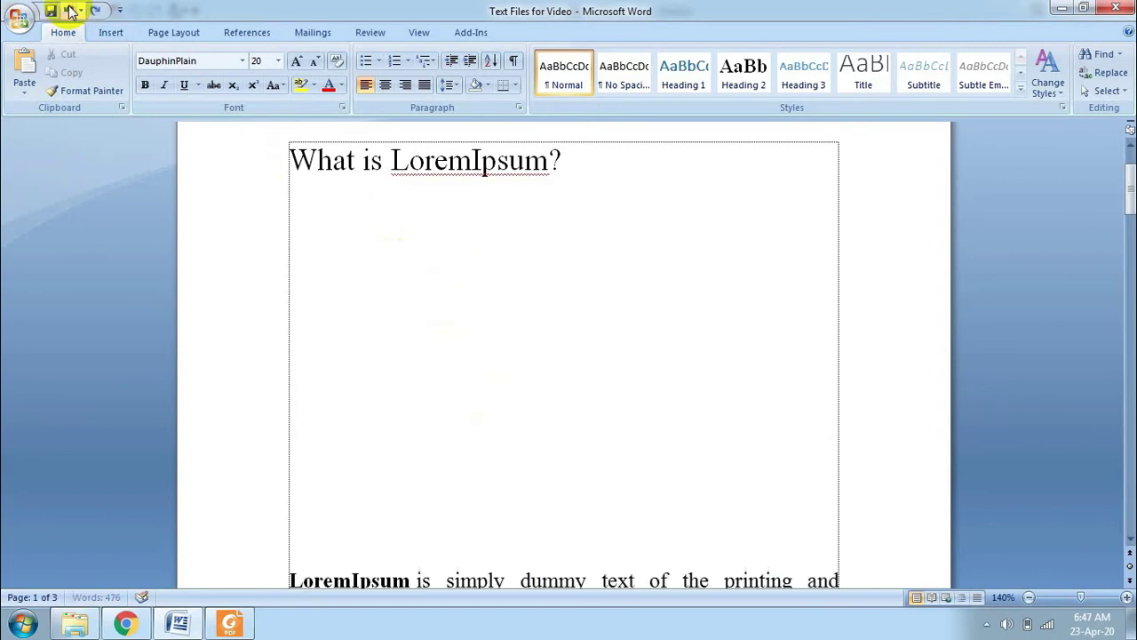
{"action": "left_click", "coordinate": [70, 11]}
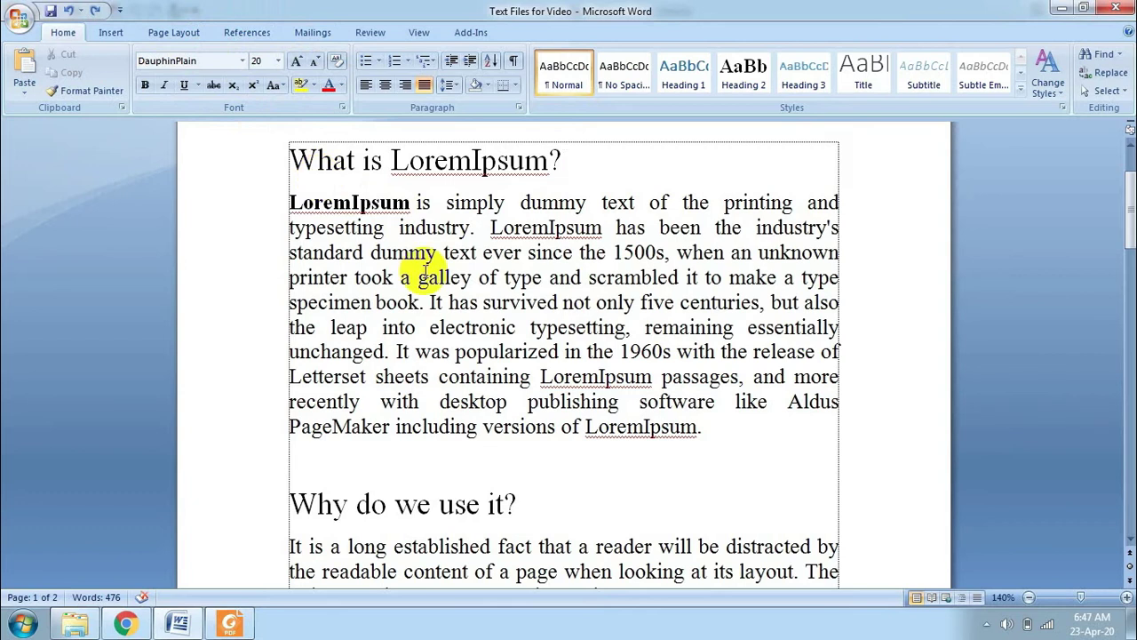
Place the cursor in the word "survived" in the first paragraph and set its font to Times New Roman.
{"action": "left_click", "coordinate": [491, 302]}
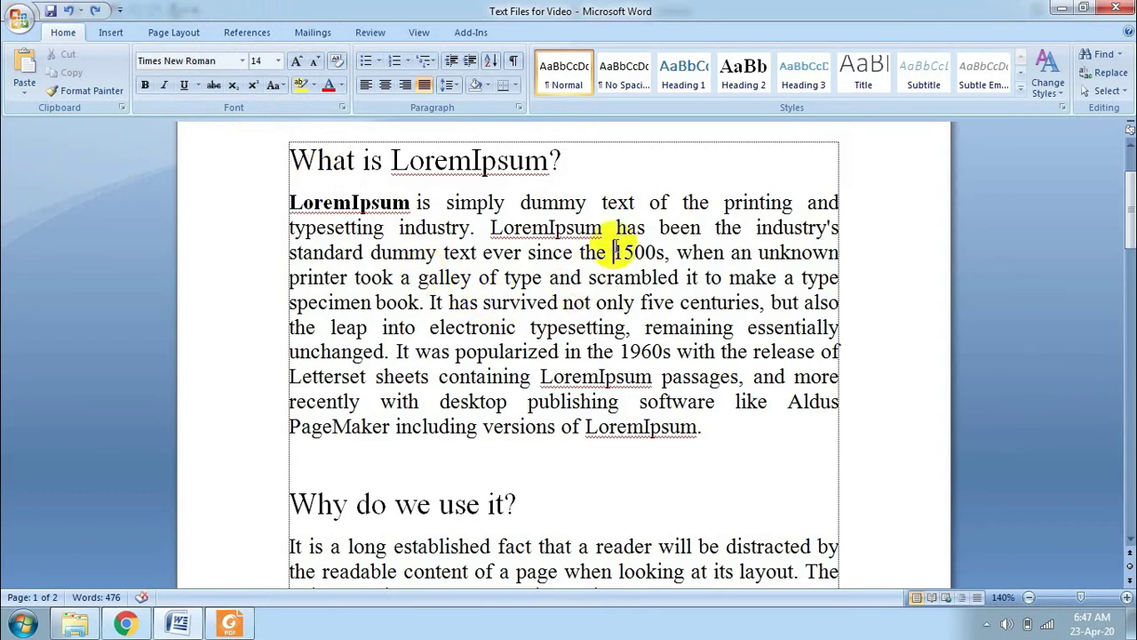
{"action": "left_click", "coordinate": [549, 227]}
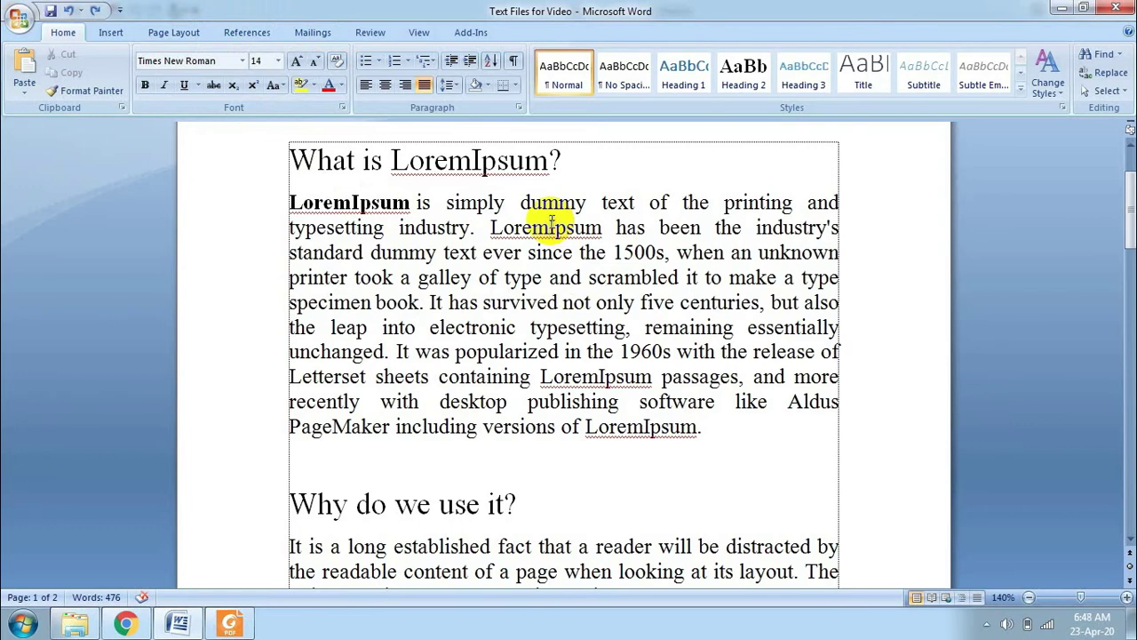
{"action": "left_click", "coordinate": [524, 299]}
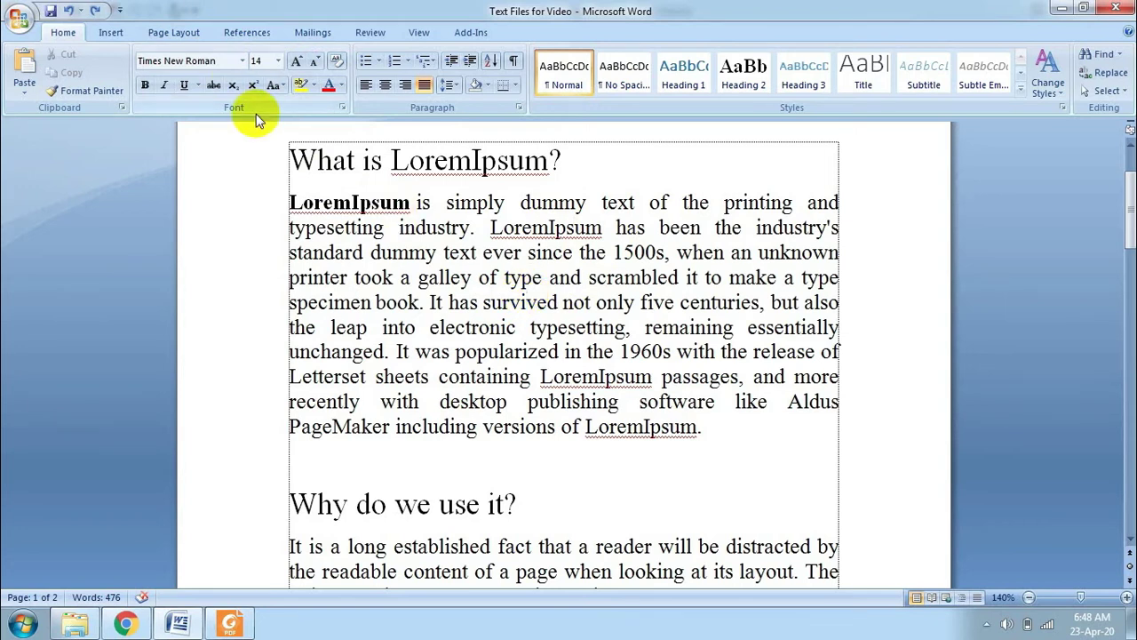
{"action": "left_click", "coordinate": [240, 61]}
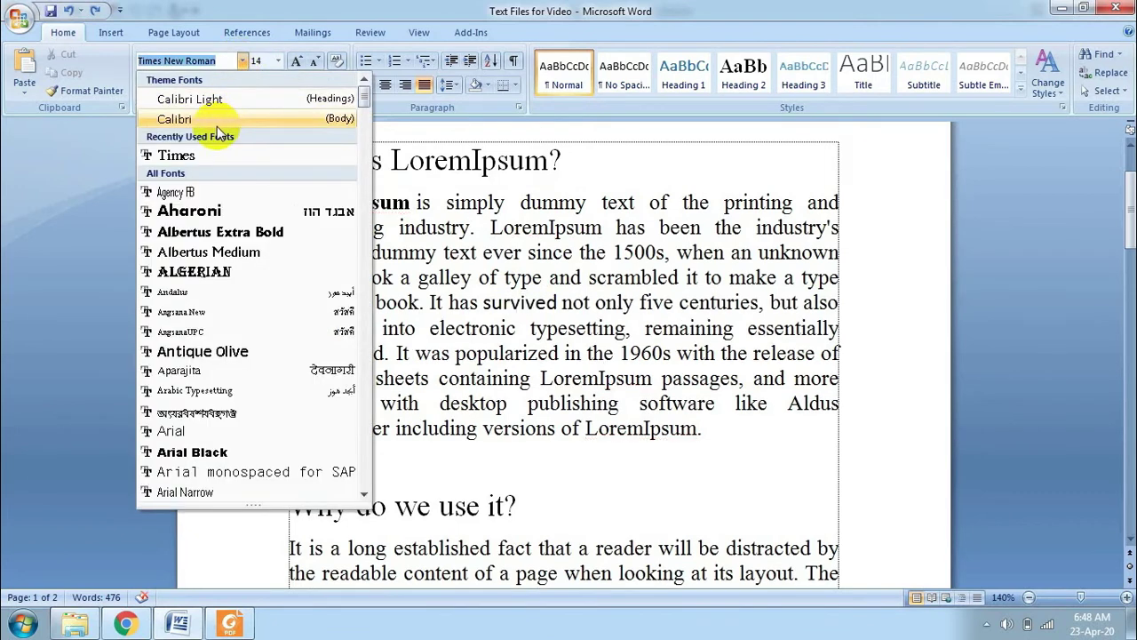
{"action": "type", "text": "Times"}
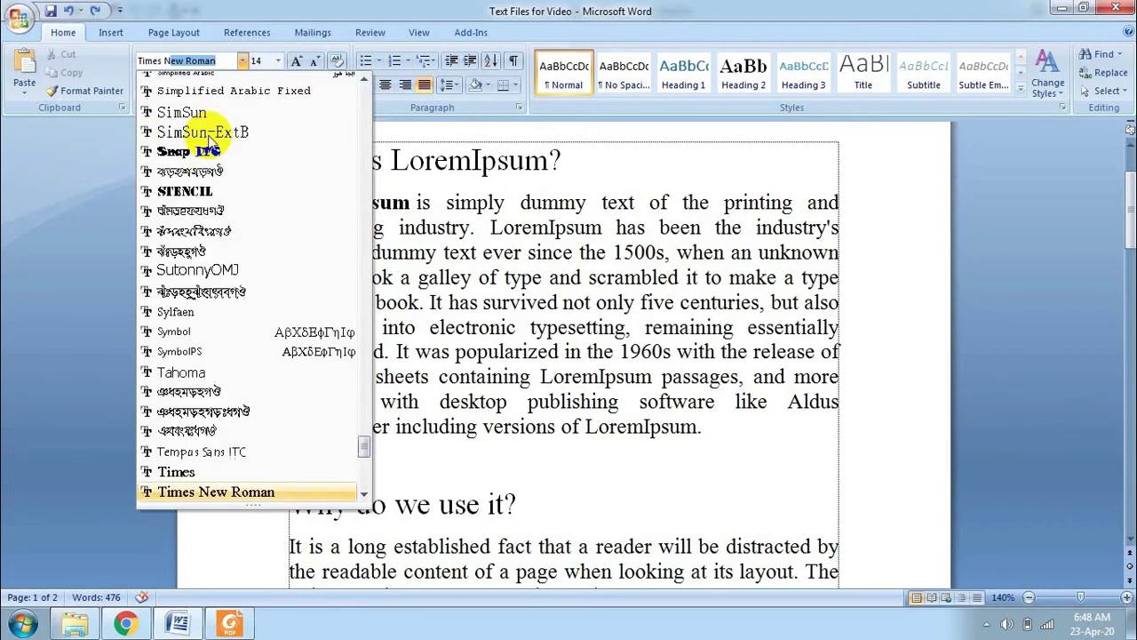
{"action": "left_click", "coordinate": [266, 497]}
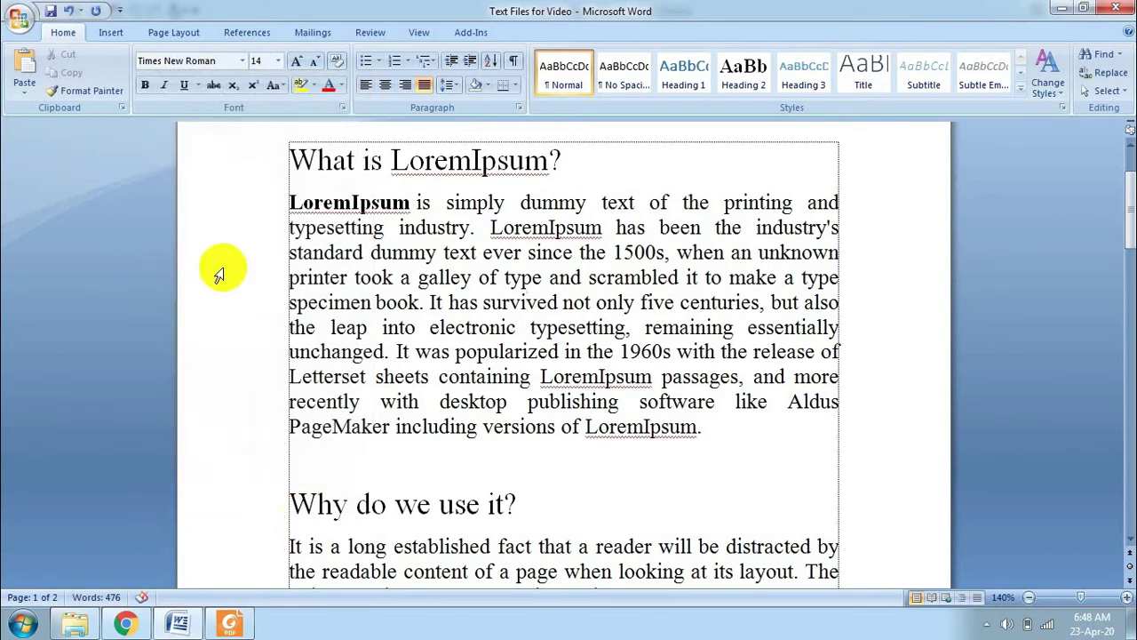
Change the font of the word "survived" to SutonnyMJ.
{"action": "left_click", "coordinate": [242, 60]}
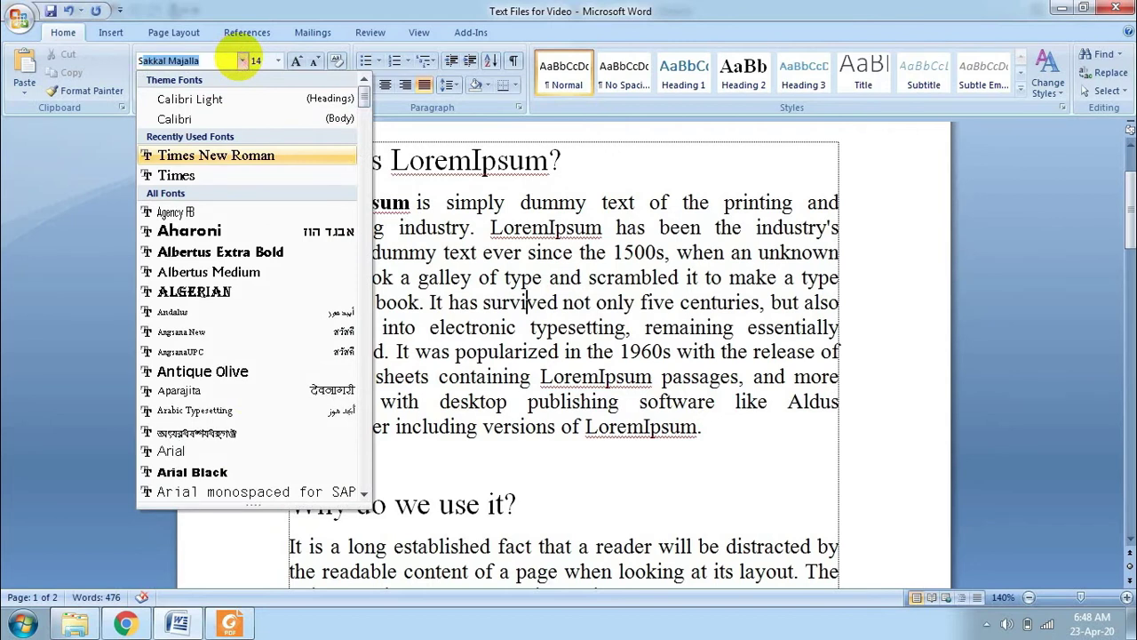
{"action": "type", "text": "SutonnyMJ"}
{"action": "key", "text": "Return"}
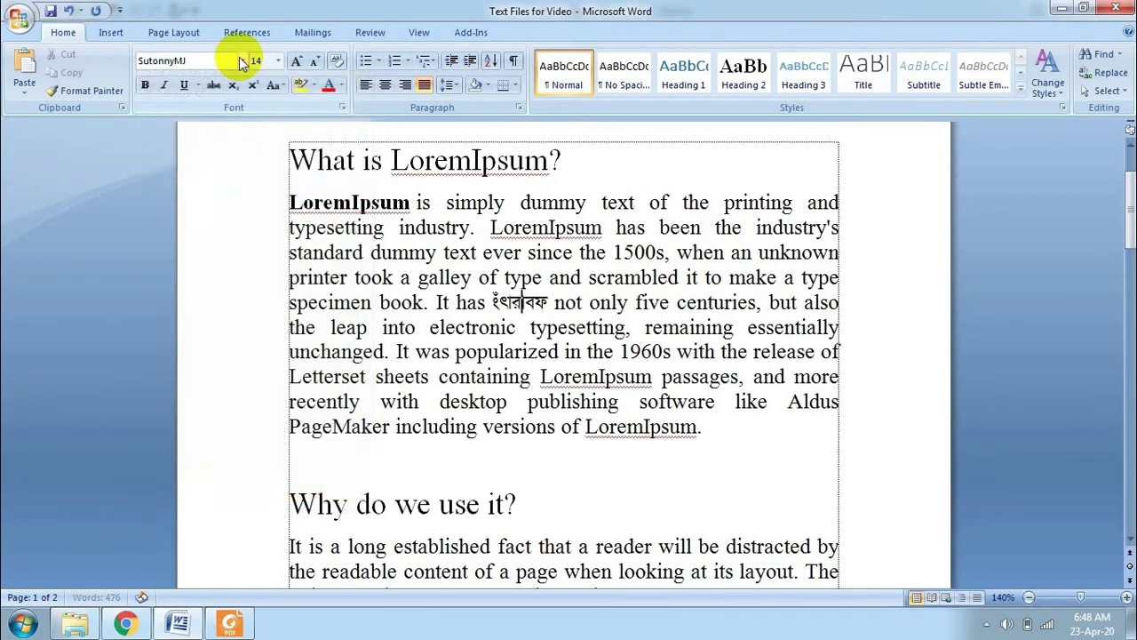
Set the font of the SutonnyMJ word in the first paragraph back to Times New Roman.
{"action": "left_click", "coordinate": [241, 61]}
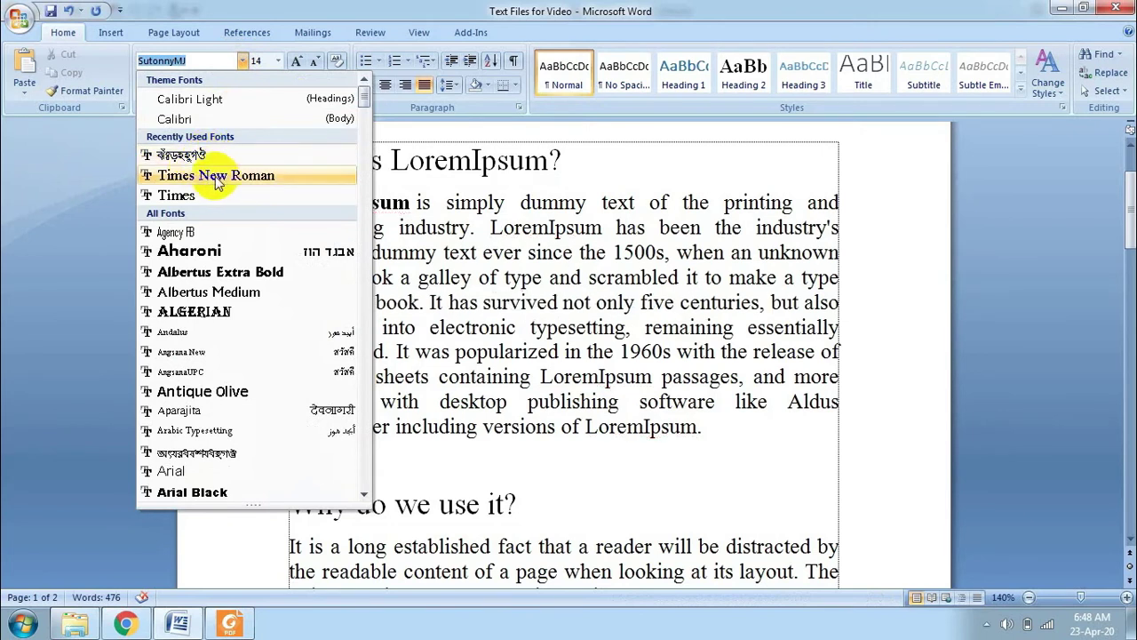
{"action": "left_click", "coordinate": [204, 64]}
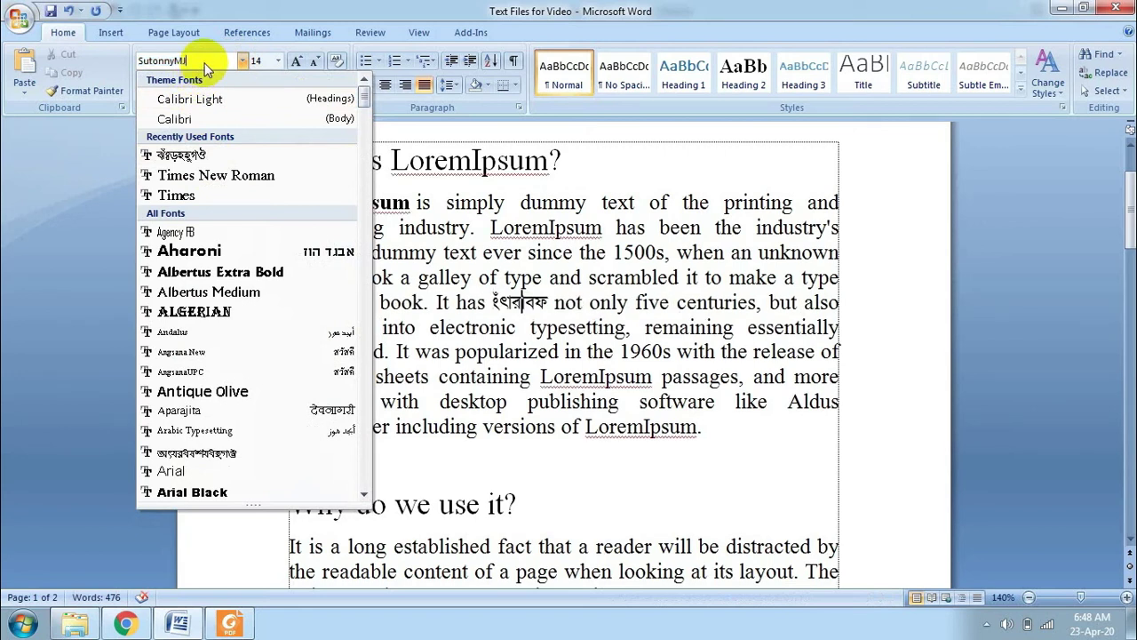
{"action": "double_click", "coordinate": [204, 66]}
{"action": "type", "text": "Times New Roman"}
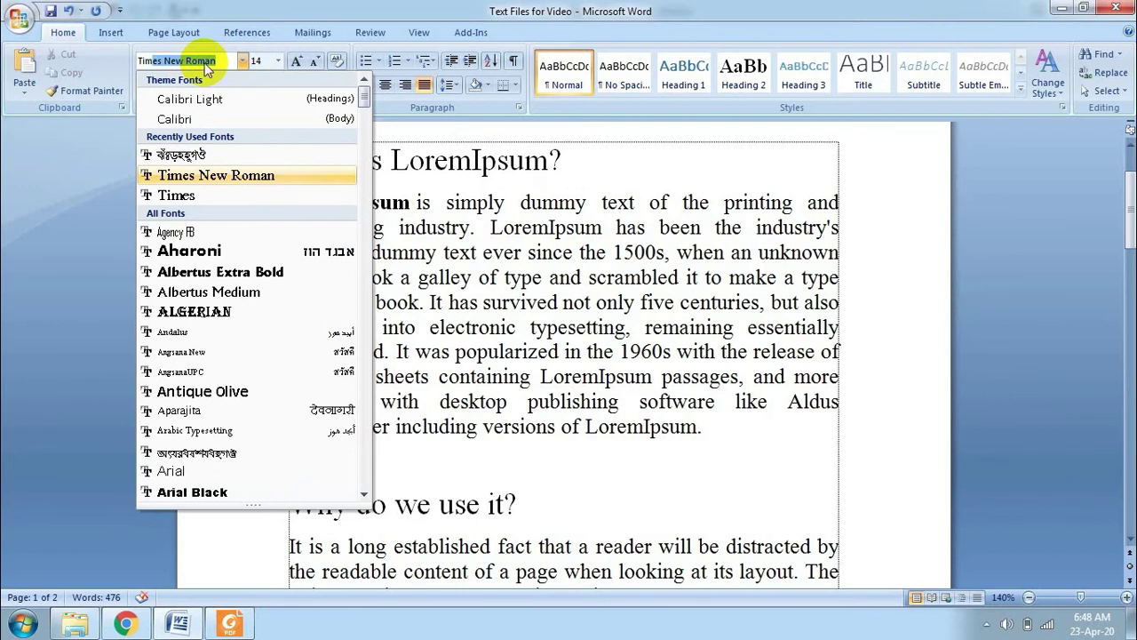
{"action": "key", "text": "Return"}
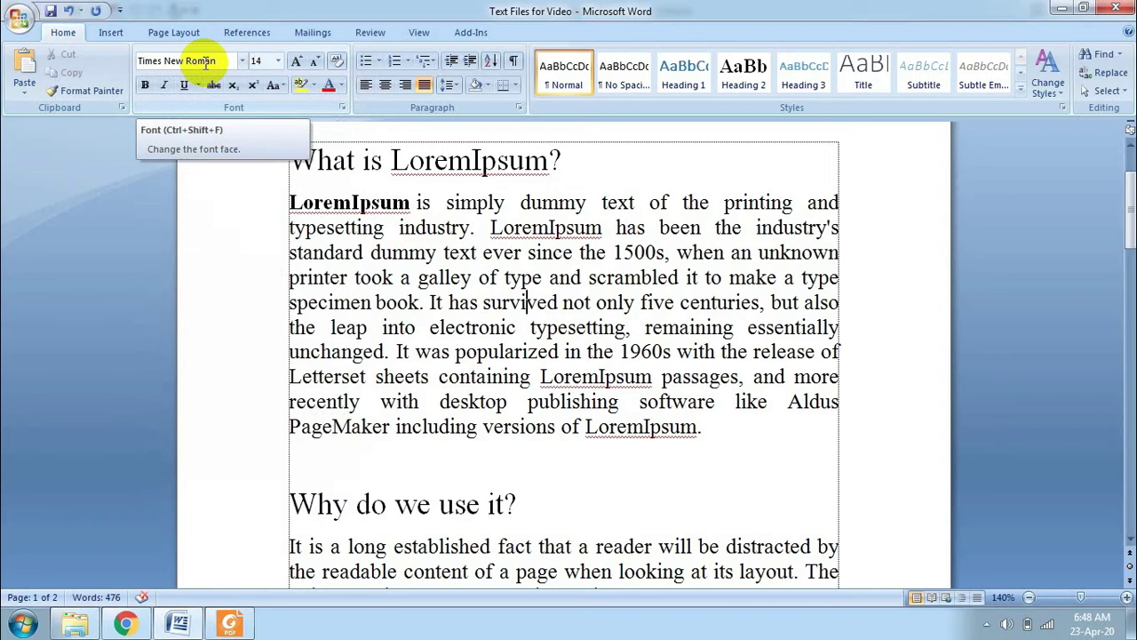
Select the whole paragraph under the "What is LoremIpsum?" heading, from its end back to its beginning.
{"action": "left_click", "coordinate": [477, 228]}
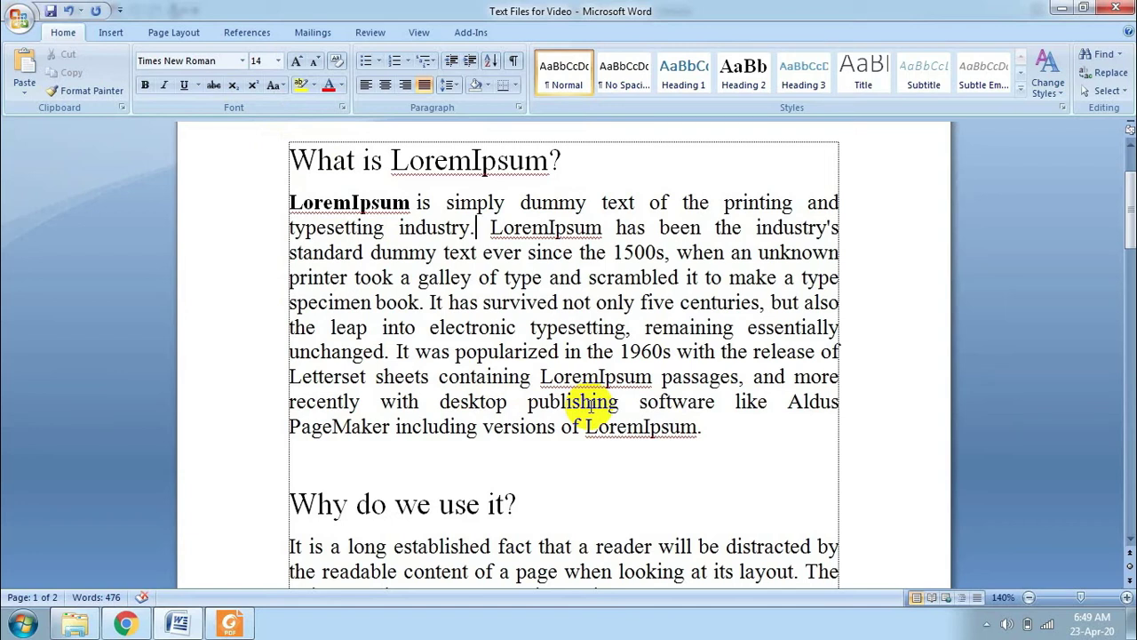
{"action": "left_click", "coordinate": [738, 431]}
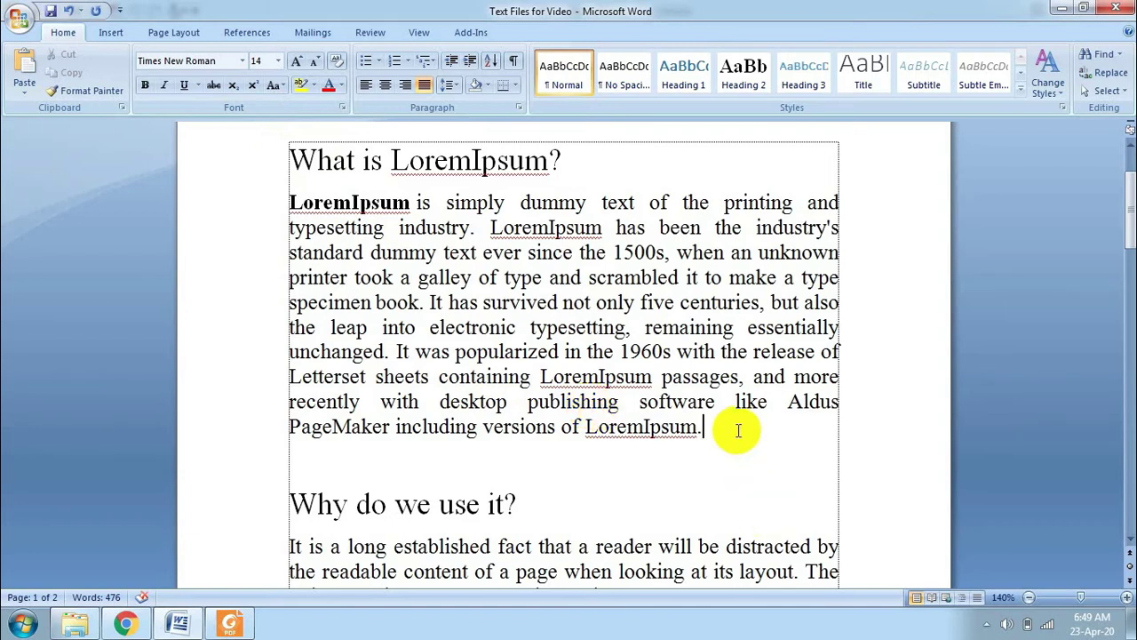
{"action": "key", "text": "shift+Up"}
{"action": "key", "text": "shift+Up"}
{"action": "key", "text": "shift+Up"}
{"action": "key", "text": "shift+Up"}
{"action": "key", "text": "shift+Up"}
{"action": "key", "text": "shift+Up"}
{"action": "key", "text": "shift+Up"}
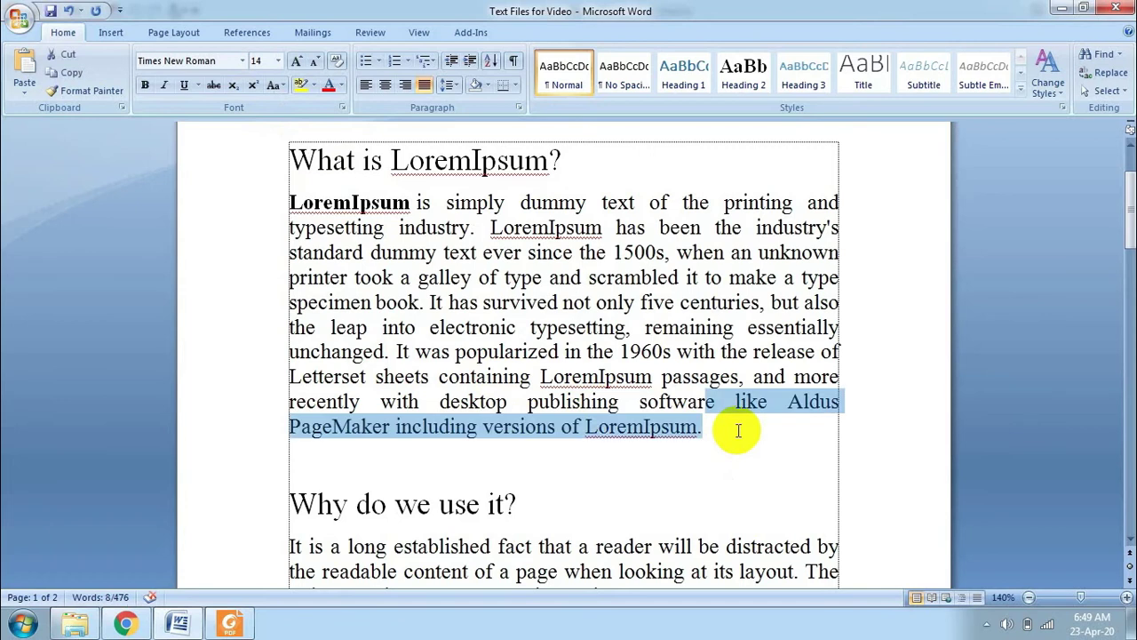
{"action": "key", "text": "shift+Up"}
{"action": "key", "text": "shift+Up"}
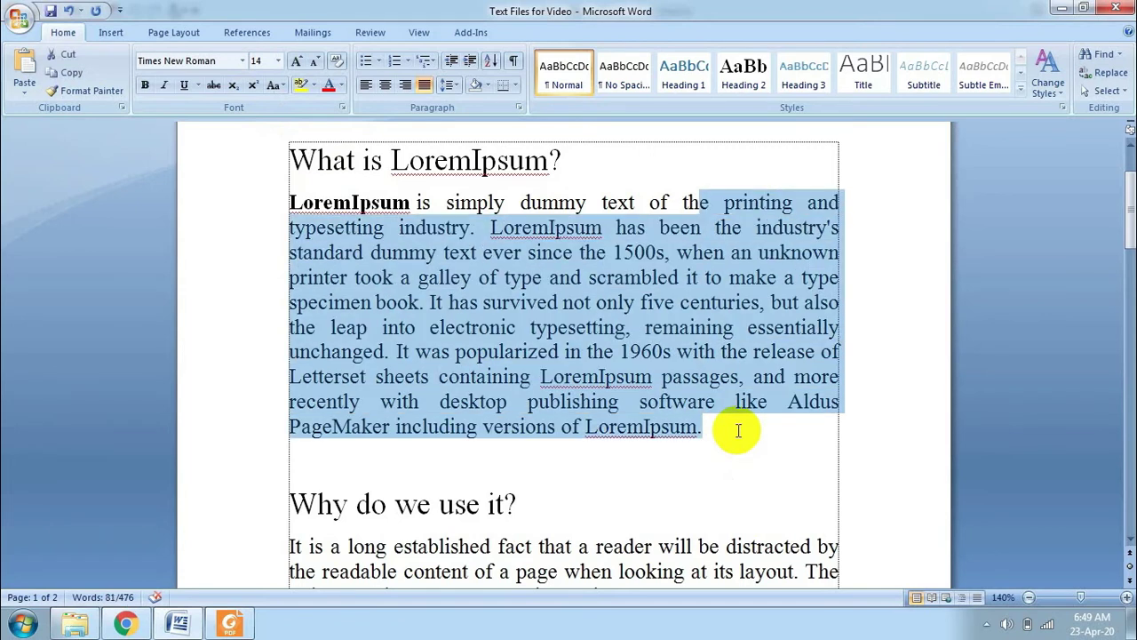
{"action": "key", "text": "shift+Home"}
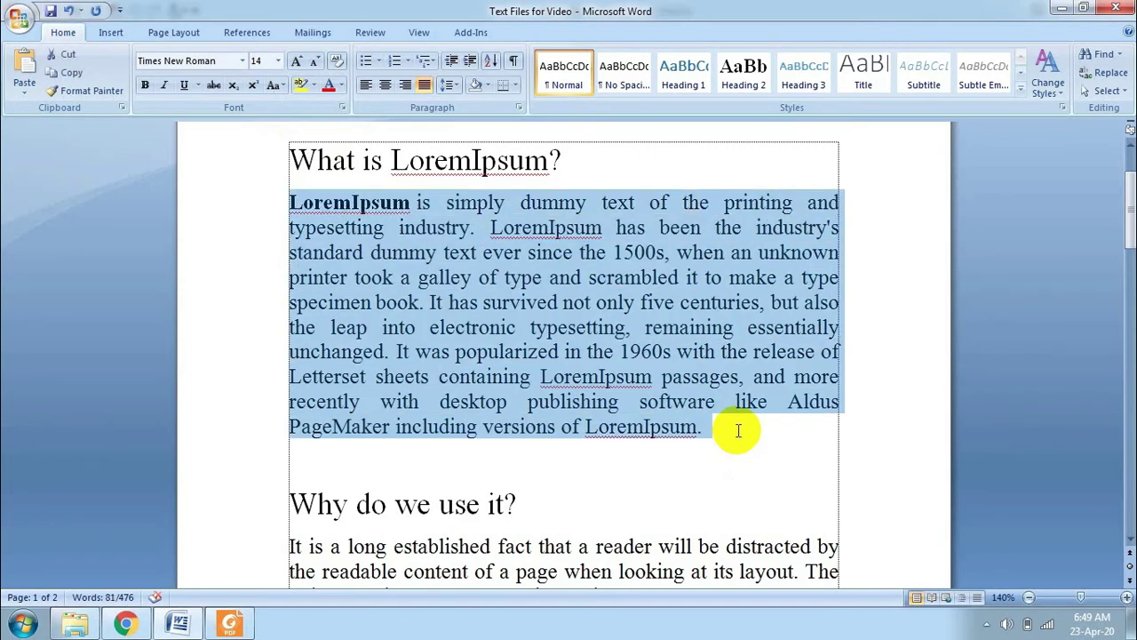
Preview other font sizes on the selected first paragraph, choosing 14.
{"action": "left_click", "coordinate": [278, 61]}
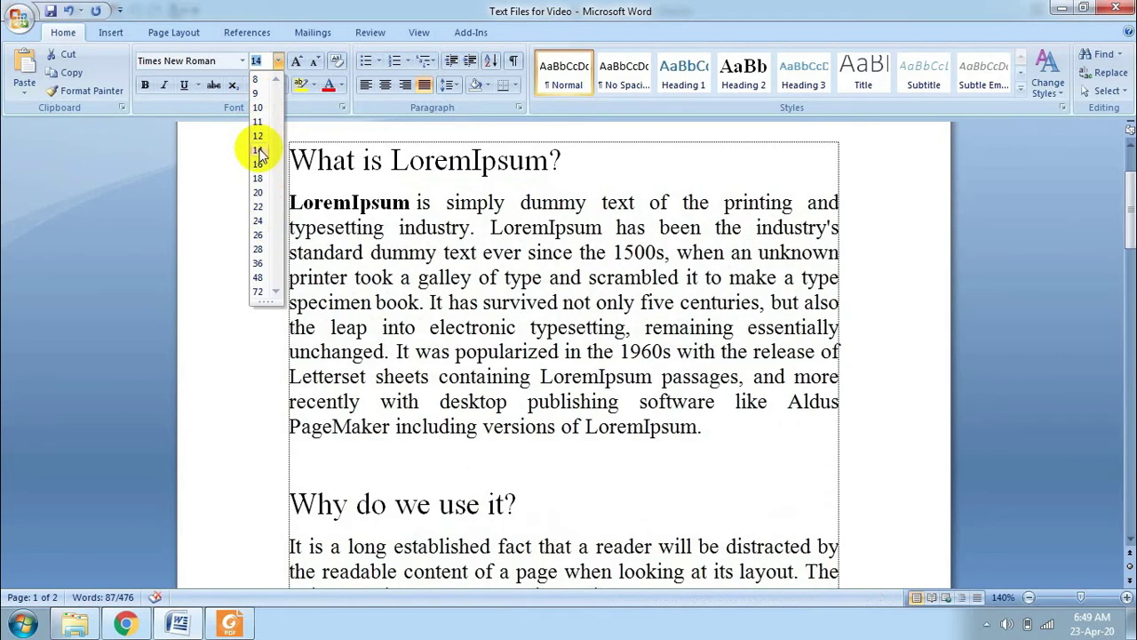
{"action": "left_click", "coordinate": [258, 153]}
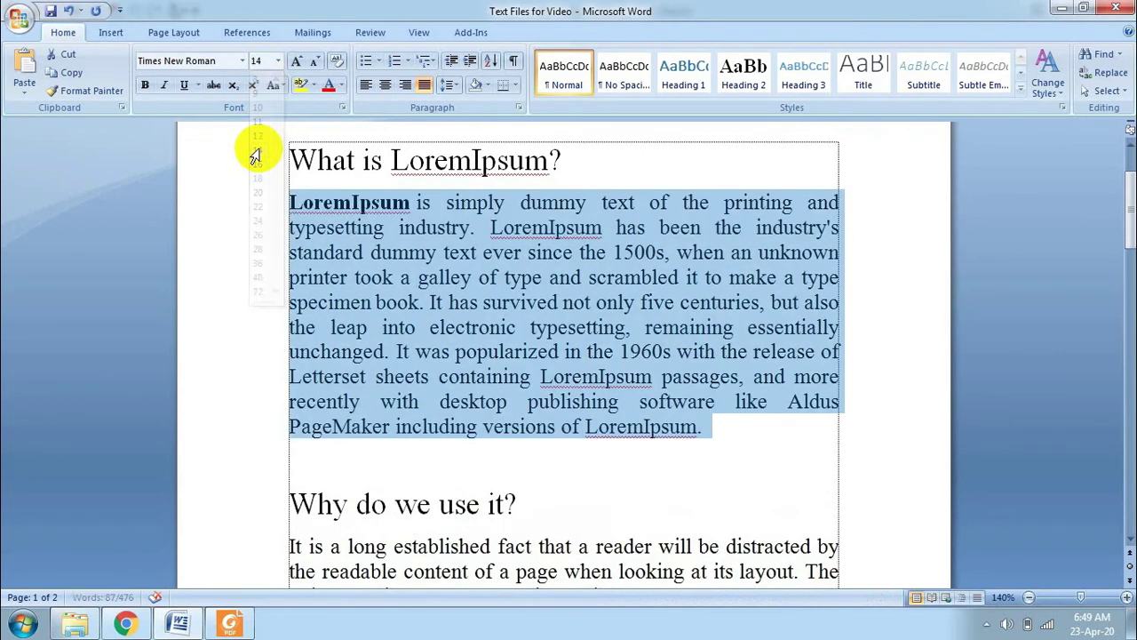
{"action": "left_click", "coordinate": [277, 62]}
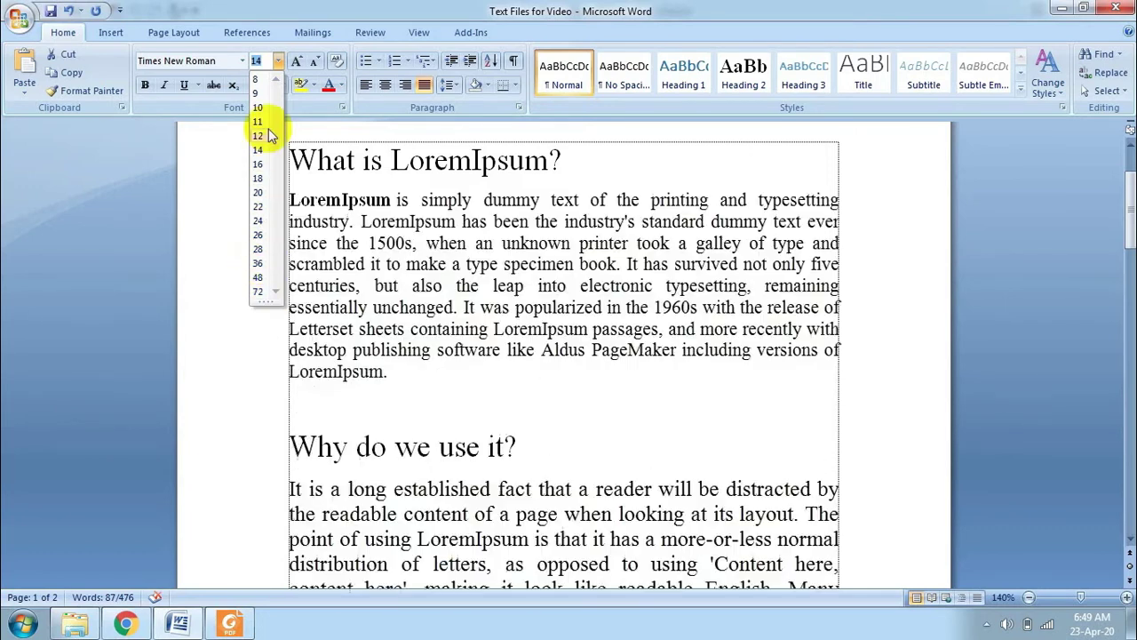
{"action": "left_click", "coordinate": [278, 62]}
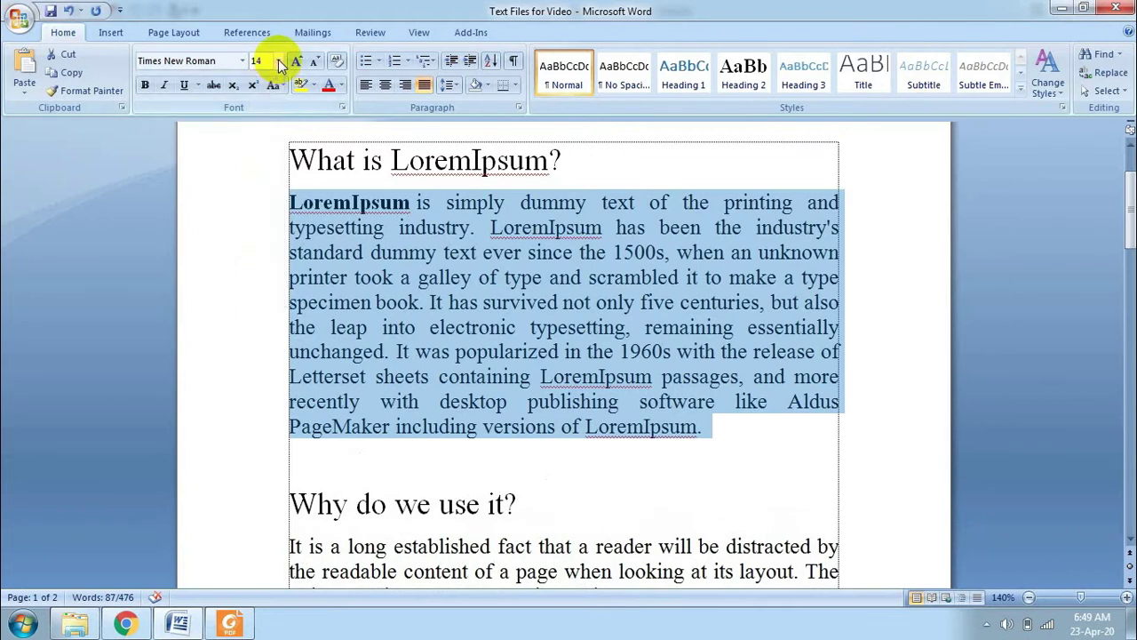
Set the selected first paragraph's font size to 120 and return it to 14.
{"action": "left_click", "coordinate": [267, 61]}
{"action": "key", "text": "BackSpace"}
{"action": "type", "text": "129"}
{"action": "key", "text": "BackSpace"}
{"action": "type", "text": "0"}
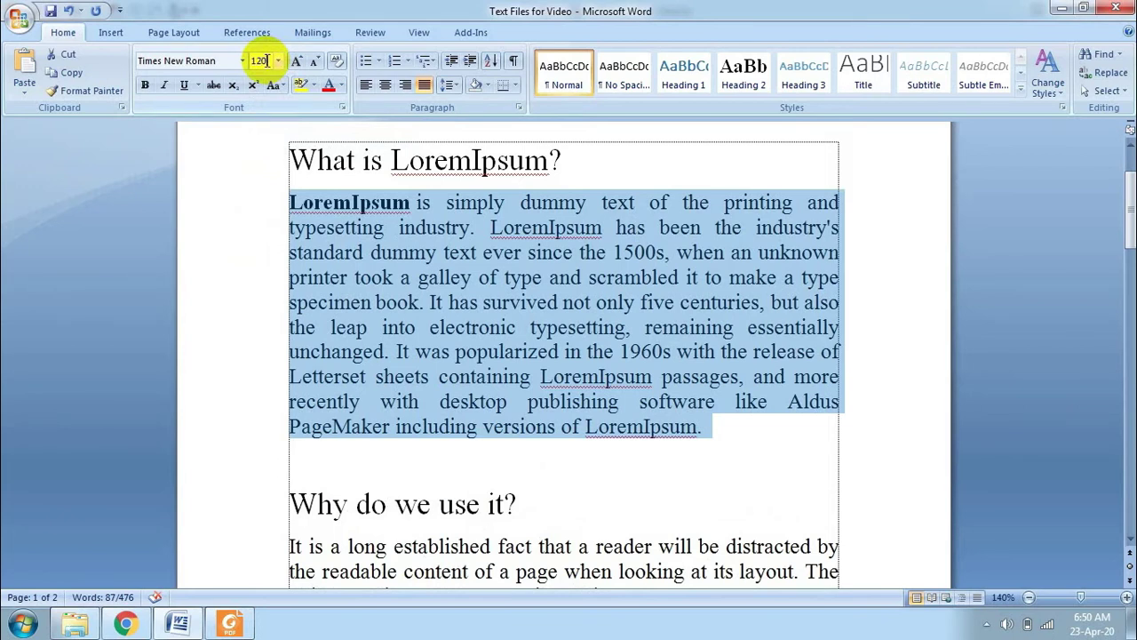
{"action": "key", "text": "Return"}
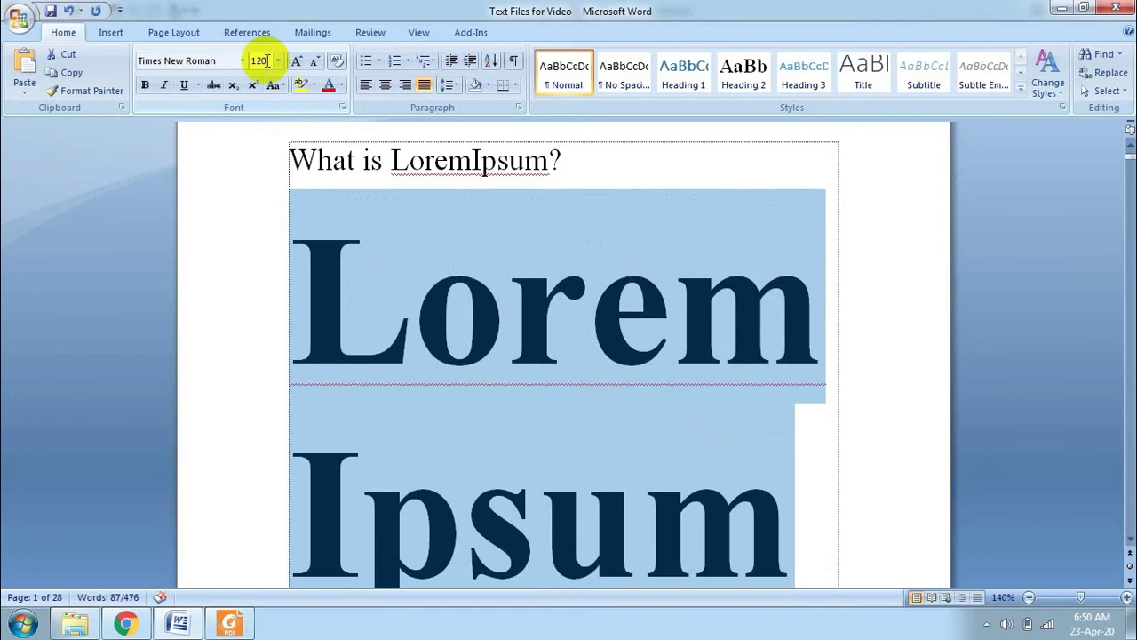
{"action": "left_click", "coordinate": [278, 61]}
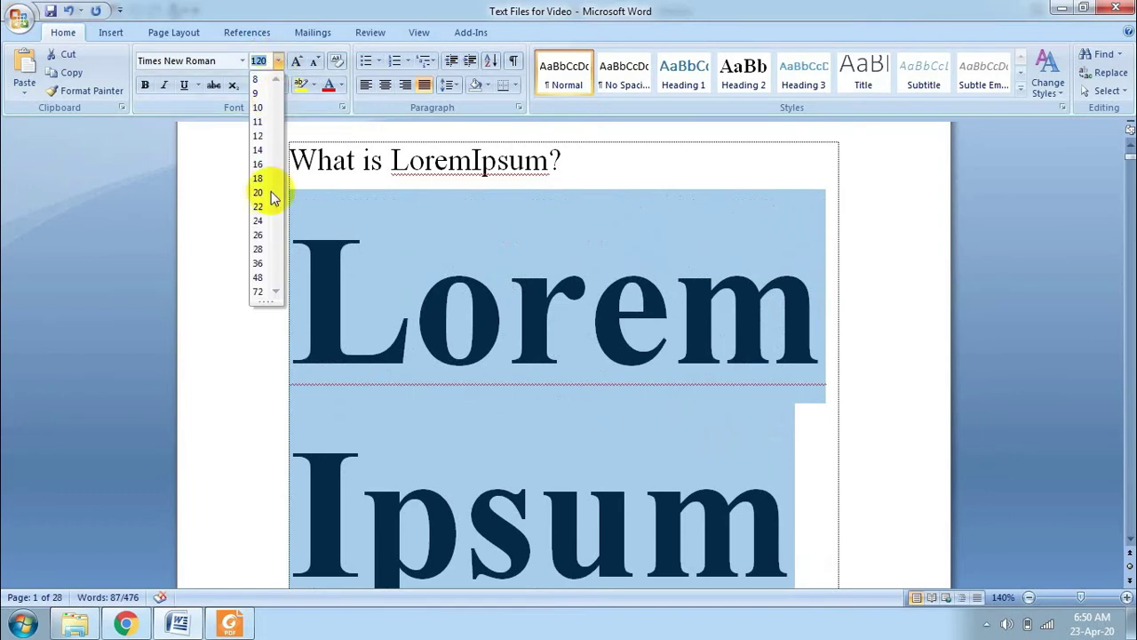
{"action": "left_click", "coordinate": [257, 149]}
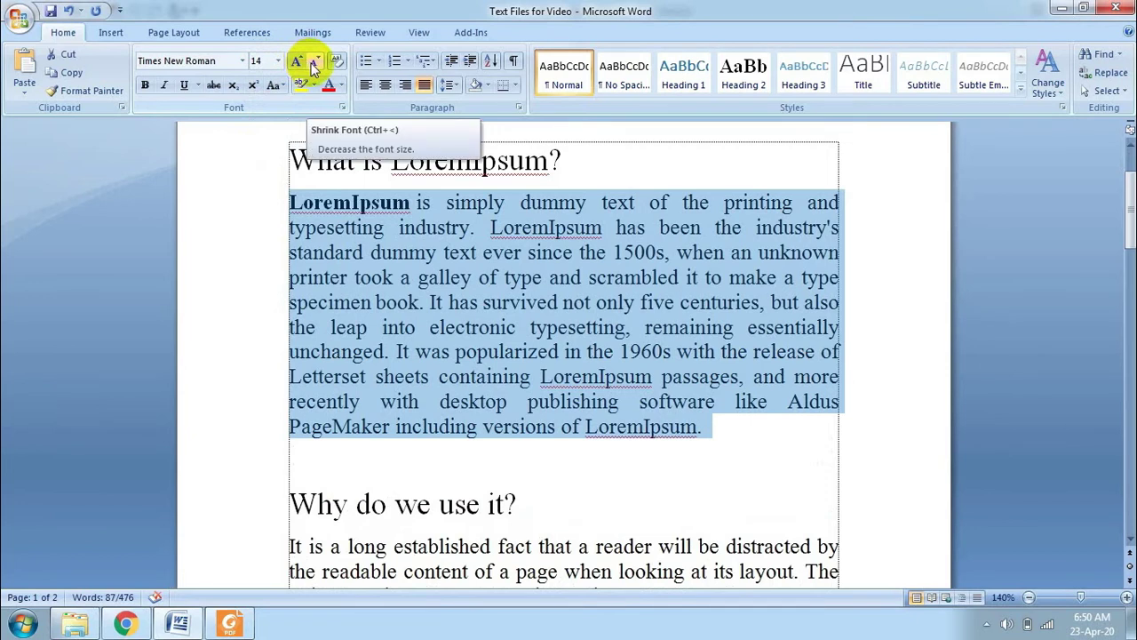
Enlarge the selected first paragraph's text with Grow Font in repeated increments up to size 72.
{"action": "left_click", "coordinate": [297, 62]}
{"action": "left_click", "coordinate": [298, 62]}
{"action": "left_click", "coordinate": [297, 62]}
{"action": "left_click", "coordinate": [298, 62]}
{"action": "left_click", "coordinate": [298, 63]}
{"action": "left_click", "coordinate": [299, 63]}
{"action": "left_click", "coordinate": [299, 63]}
{"action": "left_click", "coordinate": [299, 63]}
{"action": "left_click", "coordinate": [299, 63]}
{"action": "left_click", "coordinate": [299, 63]}
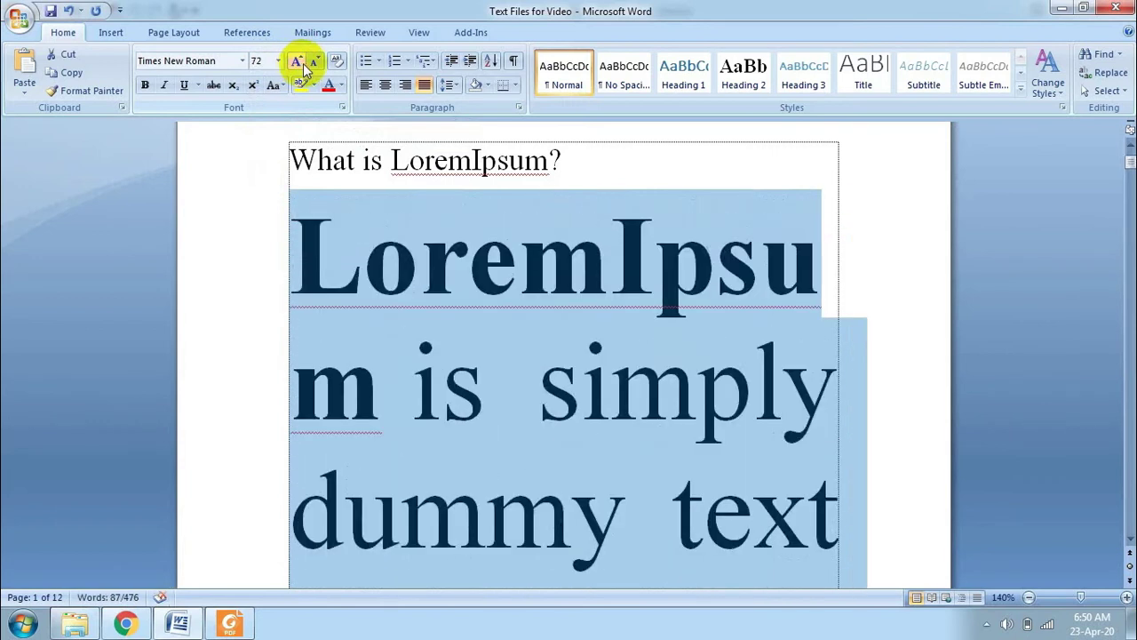
Reduce the selected paragraph's text with Shrink Font in repeated increments down to size 24.
{"action": "left_click", "coordinate": [313, 63]}
{"action": "left_click", "coordinate": [314, 64]}
{"action": "left_click", "coordinate": [313, 64]}
{"action": "left_click", "coordinate": [314, 64]}
{"action": "left_click", "coordinate": [314, 64]}
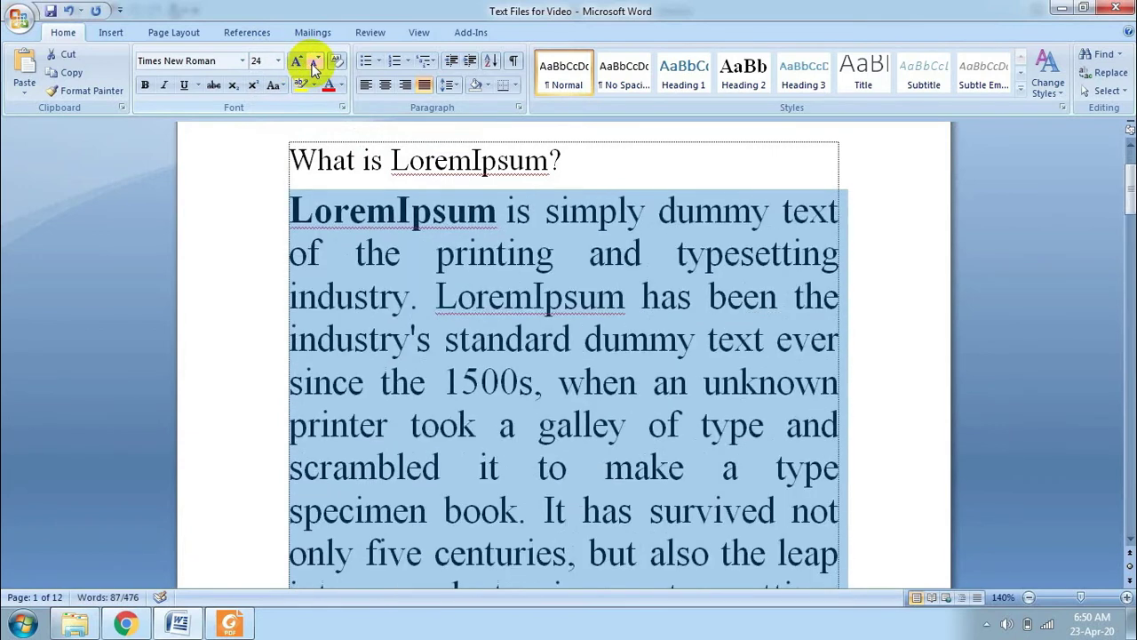
Set the selected first paragraph's font size to 14 by entering the value directly.
{"action": "left_click", "coordinate": [260, 61]}
{"action": "type", "text": "1"}
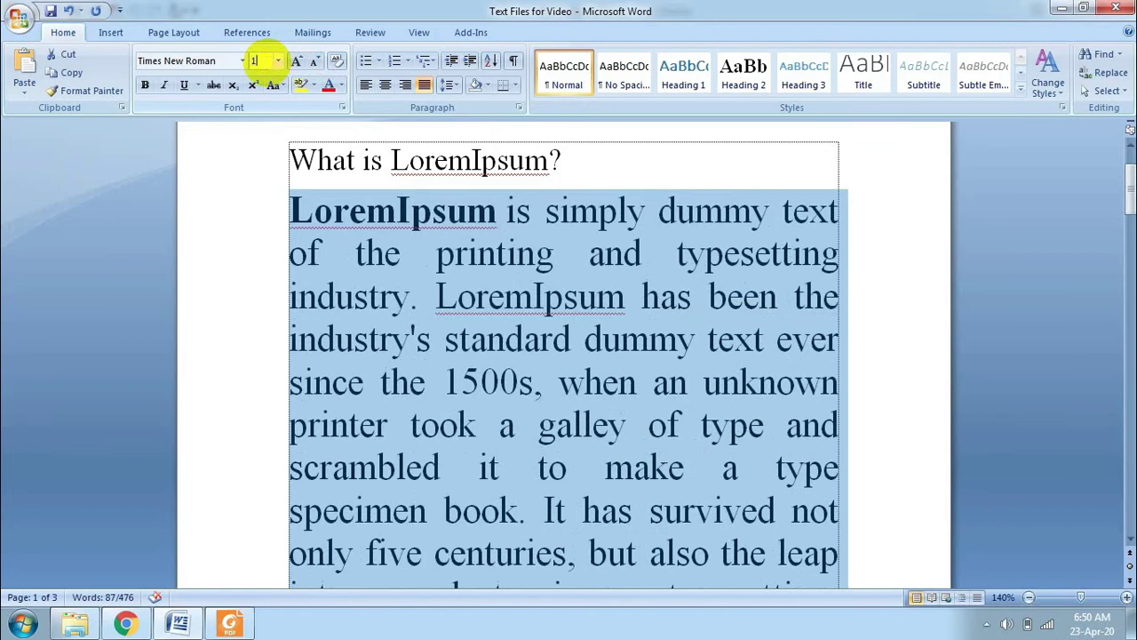
{"action": "type", "text": "4"}
{"action": "key", "text": "Return"}
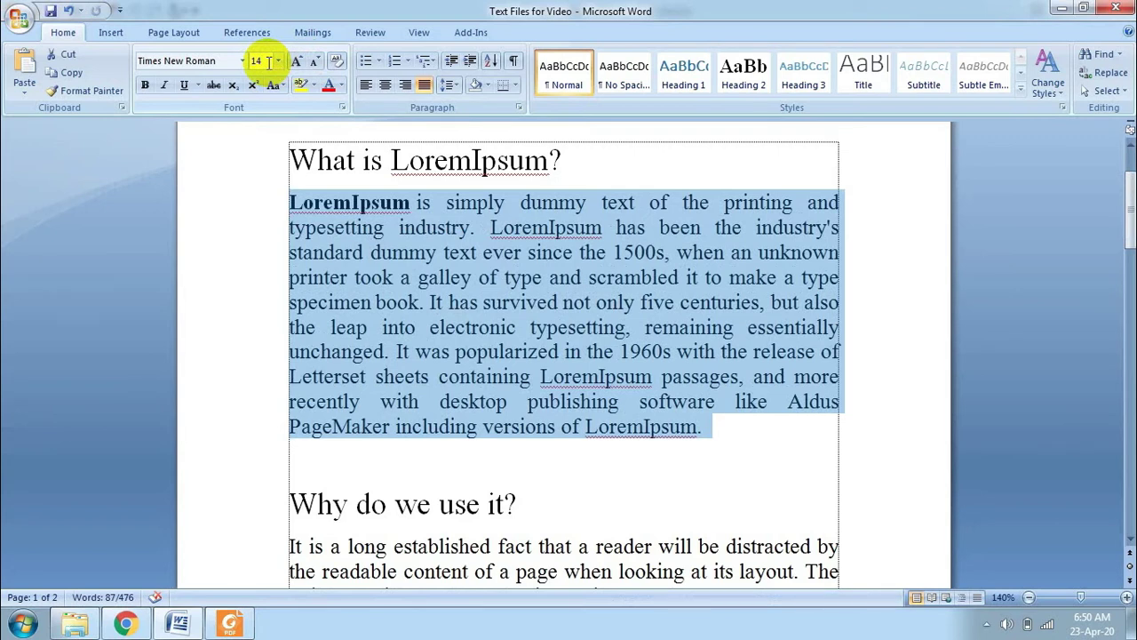
Toggle bold on the selected first paragraph, ending with bold removed from all of its text.
{"action": "left_click", "coordinate": [145, 86]}
{"action": "left_click", "coordinate": [145, 86]}
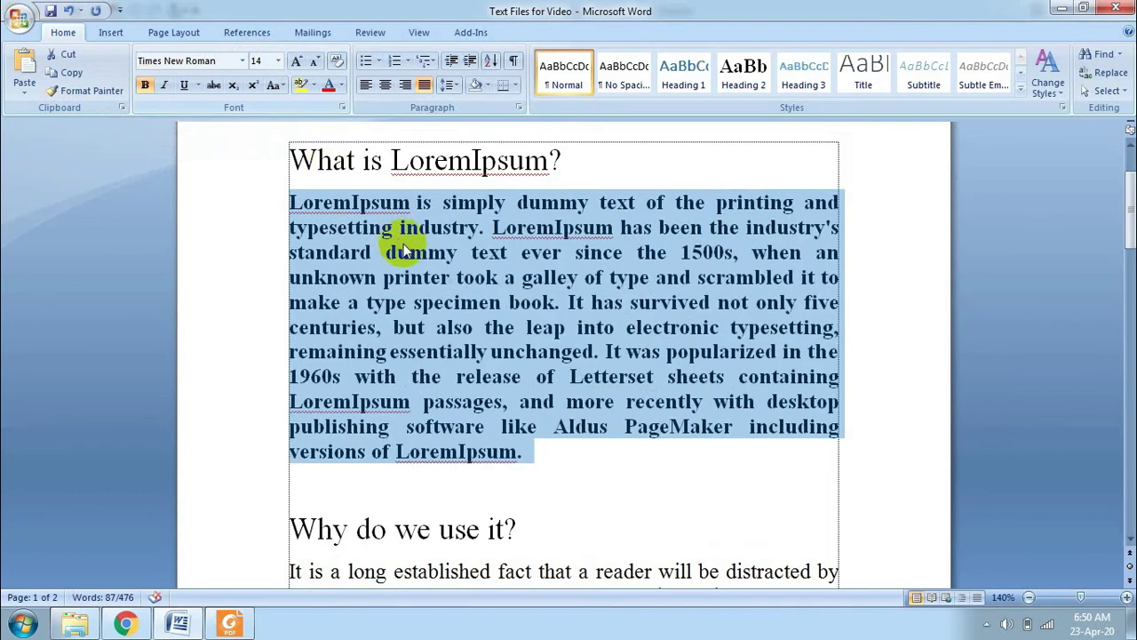
{"action": "key", "text": "ctrl+b"}
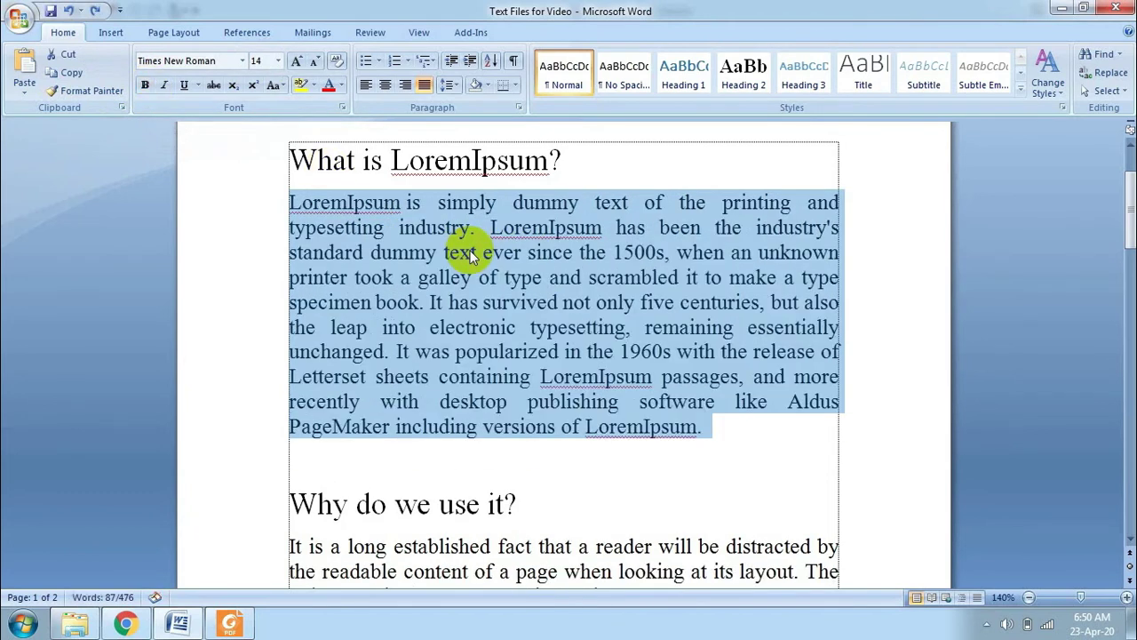
Select the "What is LoremIpsum?" heading, apply bold to it and remove the bold again.
{"action": "left_click", "coordinate": [573, 165]}
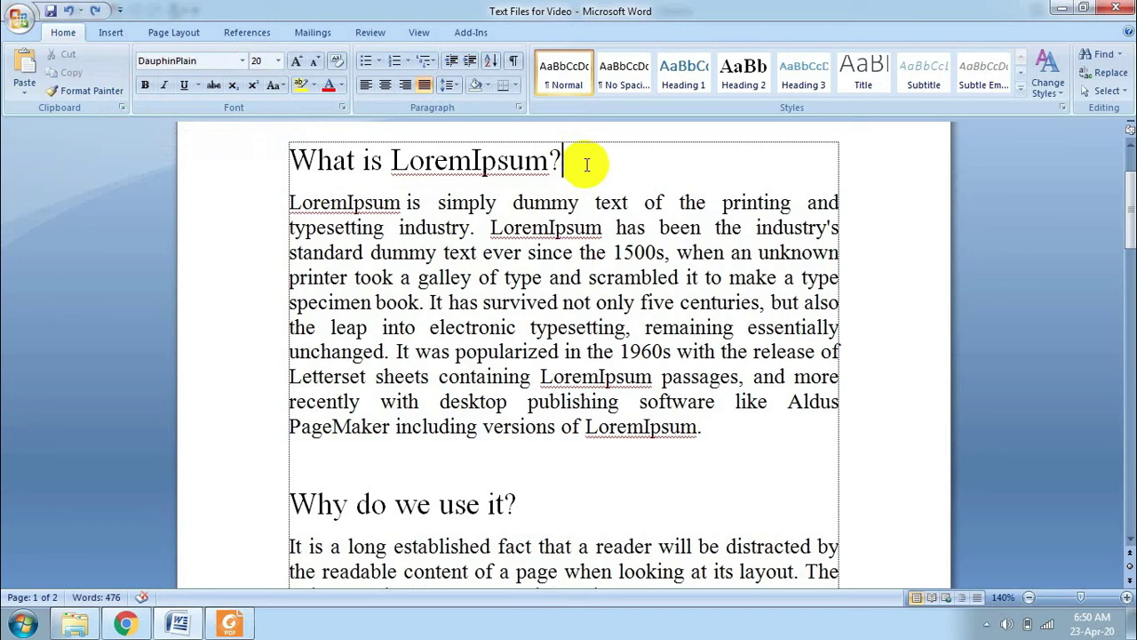
{"action": "key", "text": "shift+Home"}
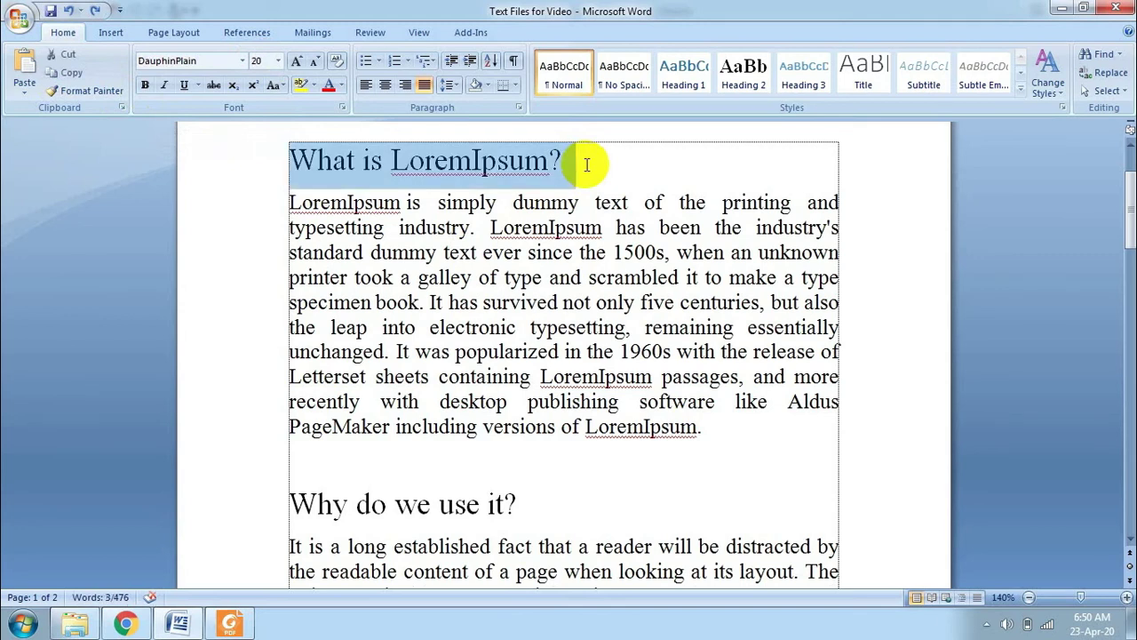
{"action": "left_click", "coordinate": [145, 87]}
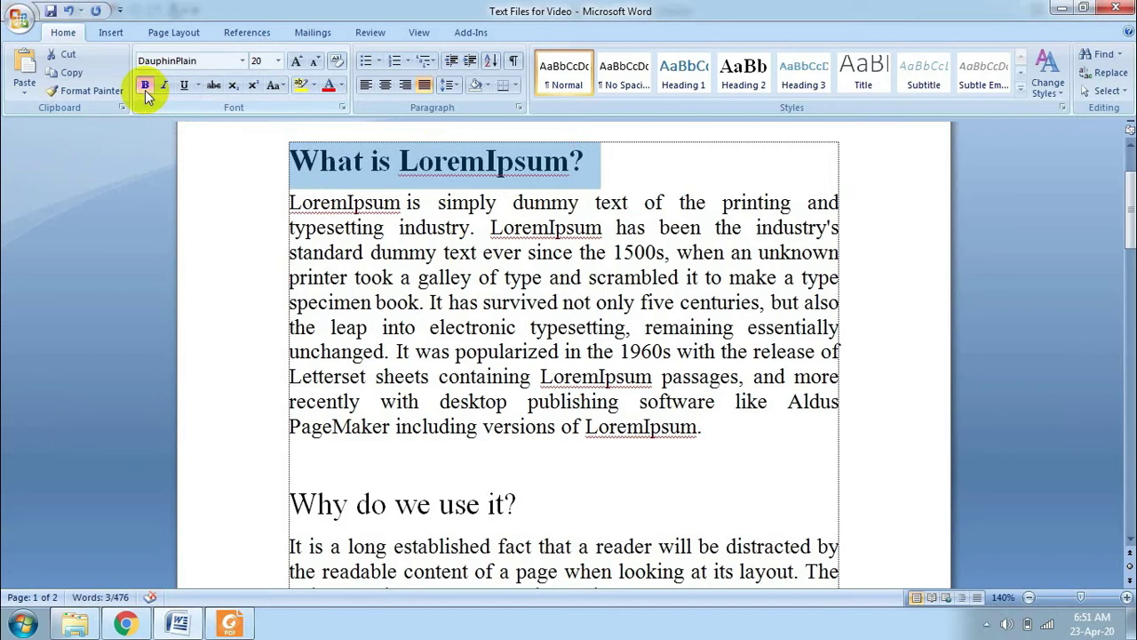
{"action": "left_click", "coordinate": [145, 87]}
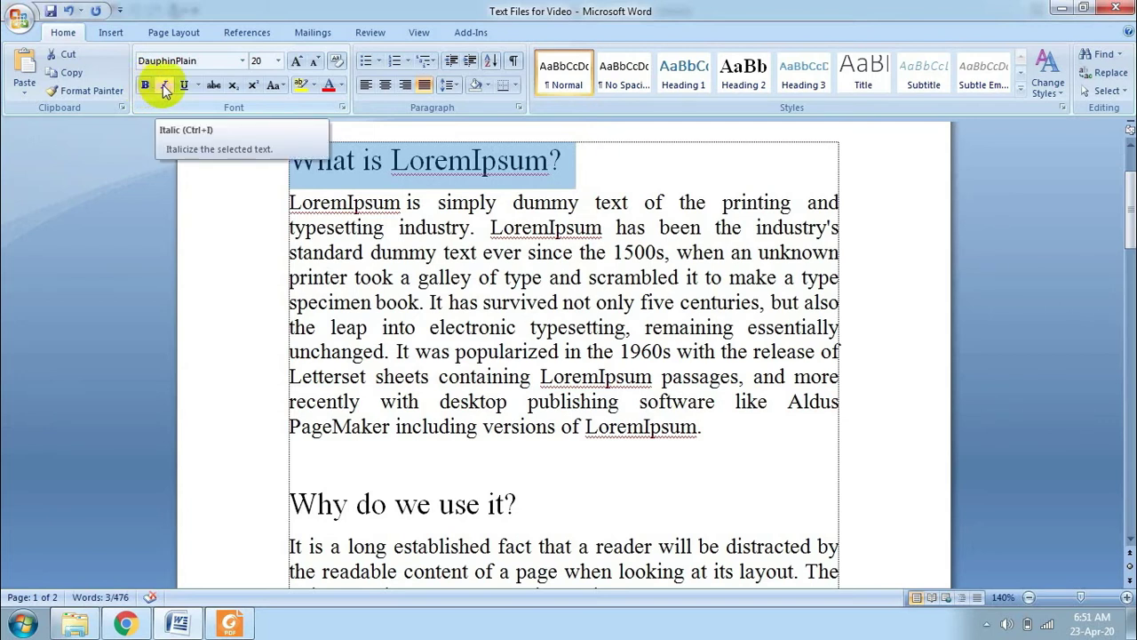
Apply and remove italic, and likewise underline, on the selected "What is LoremIpsum?" heading.
{"action": "left_click", "coordinate": [164, 87]}
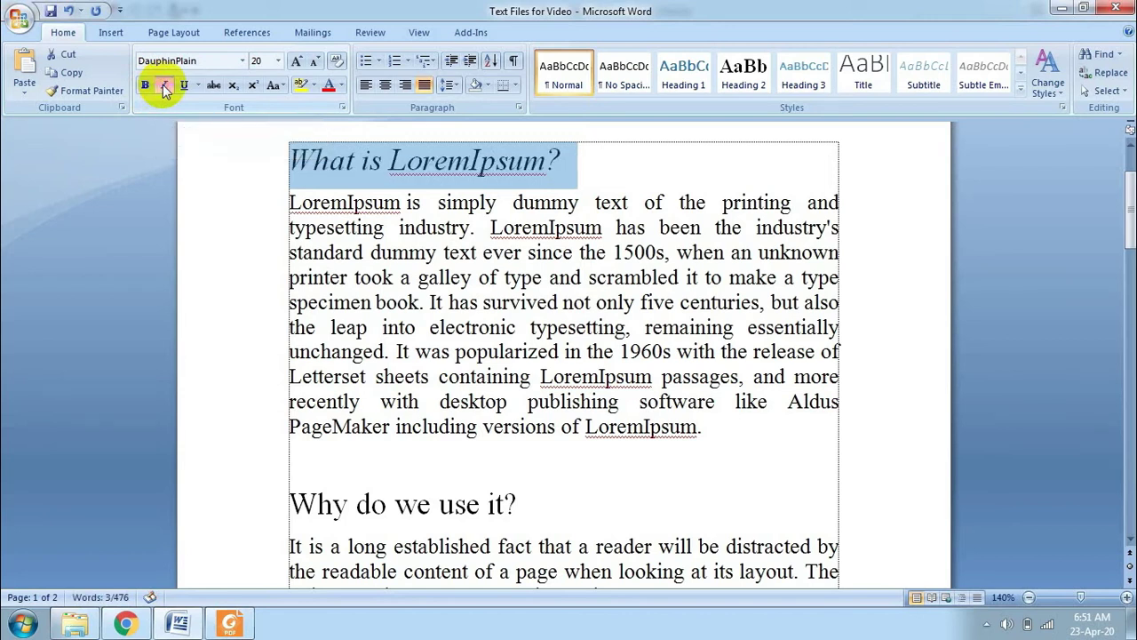
{"action": "left_click", "coordinate": [165, 87]}
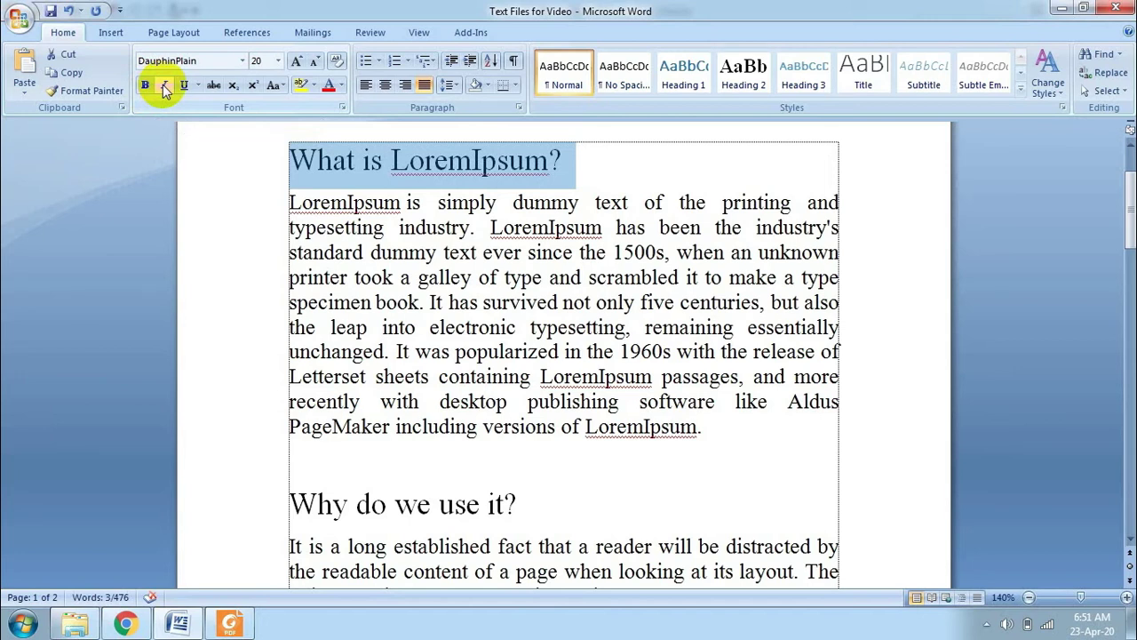
{"action": "left_click", "coordinate": [186, 86]}
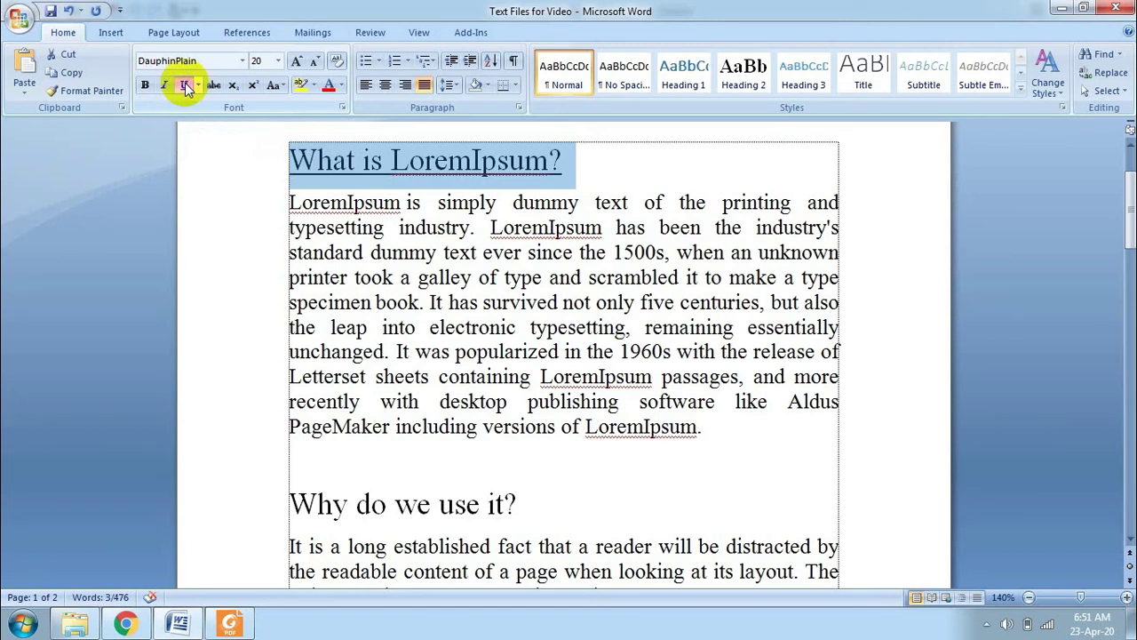
{"action": "left_click", "coordinate": [187, 86]}
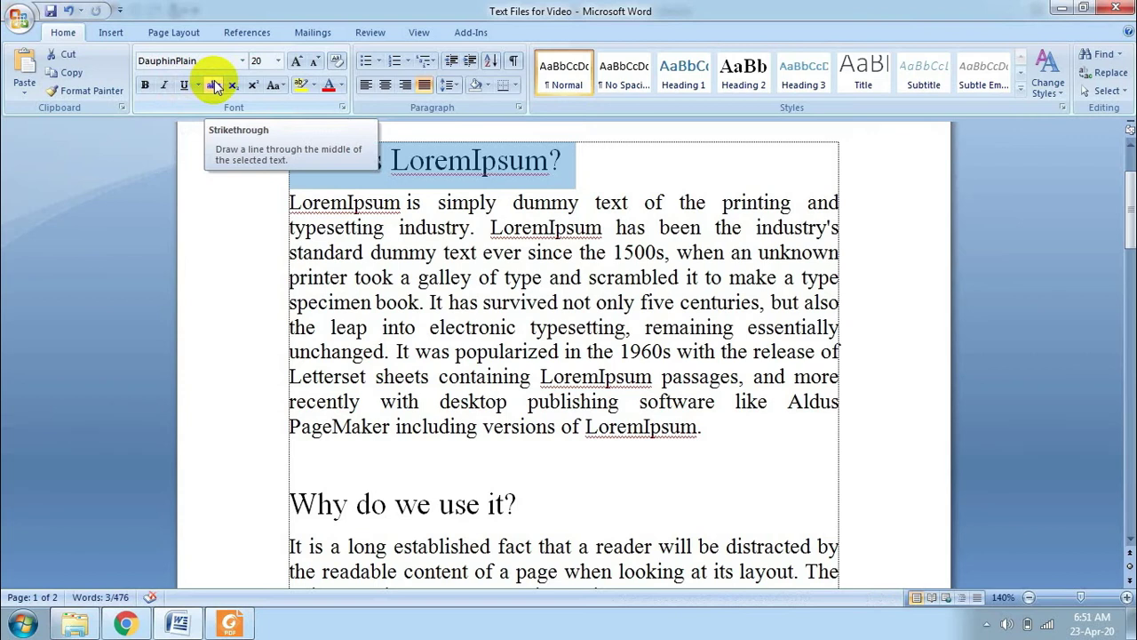
Apply strikethrough to the "What is LoremIpsum?" heading twice, removing it each time.
{"action": "left_click", "coordinate": [215, 85]}
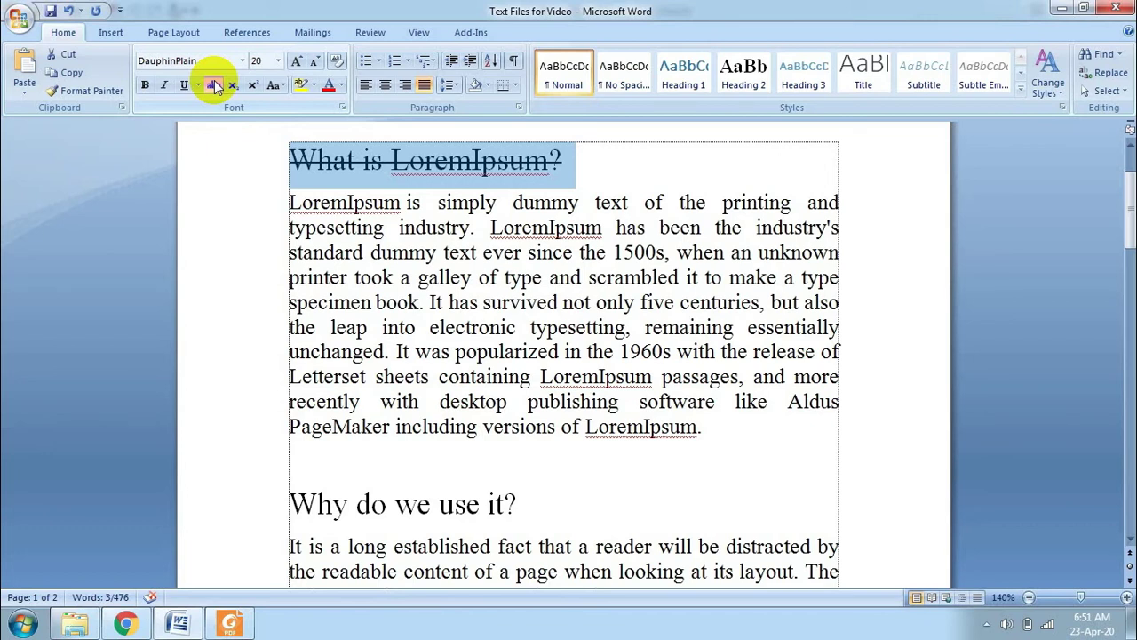
{"action": "left_click", "coordinate": [213, 85]}
{"action": "left_click", "coordinate": [214, 86]}
{"action": "left_click", "coordinate": [214, 86]}
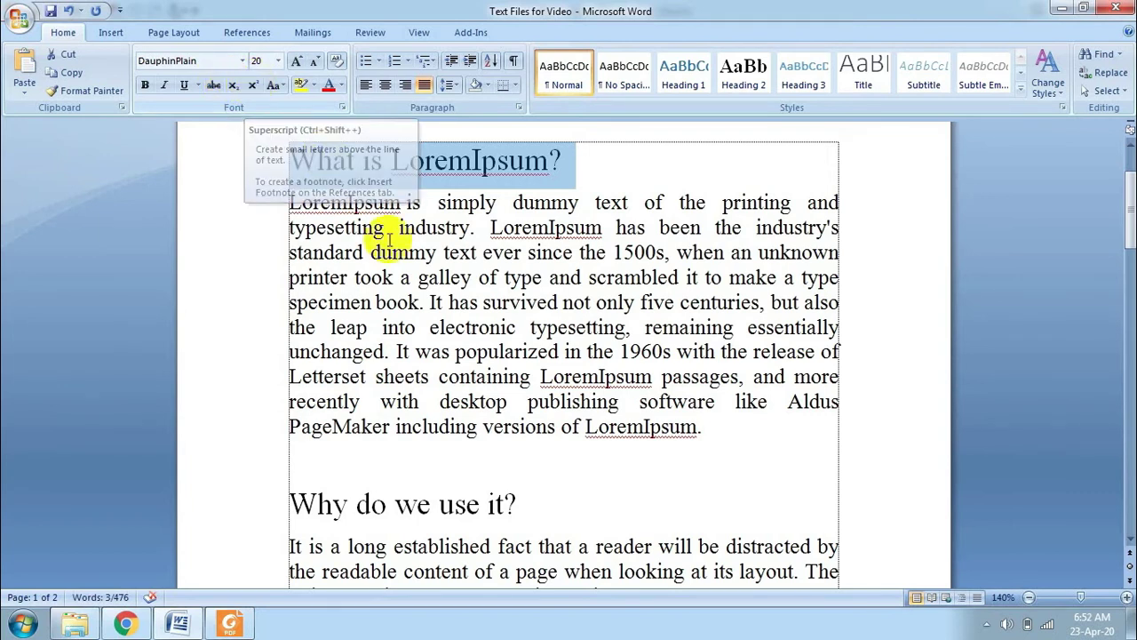
Insert four blank lines above the "What is LoremIpsum?" heading and place the cursor on the first one.
{"action": "left_click", "coordinate": [299, 143]}
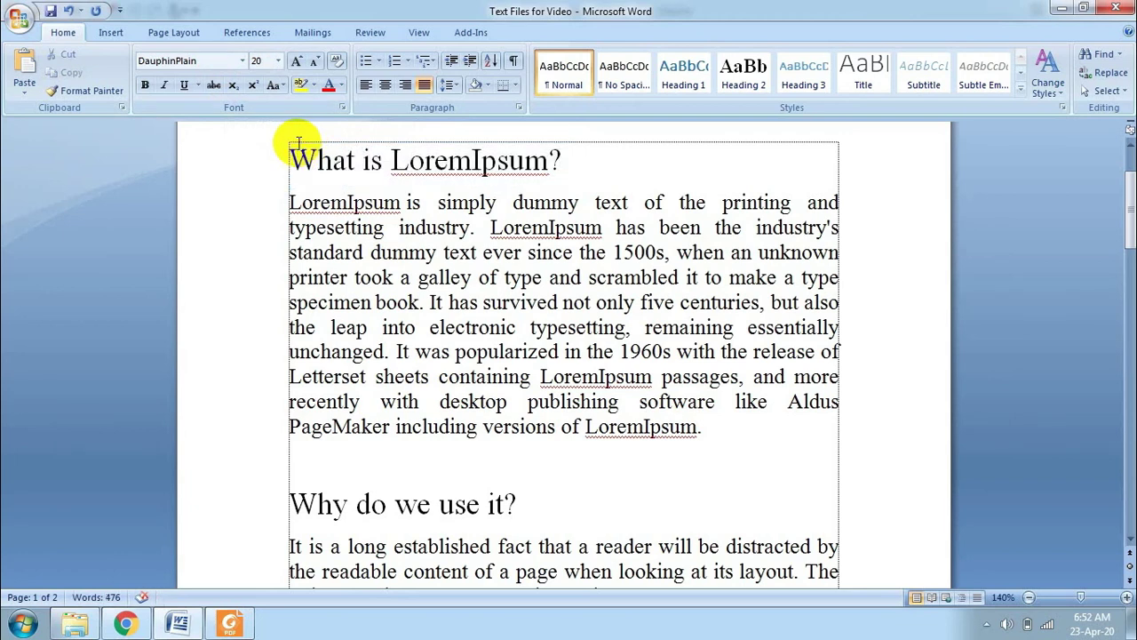
{"action": "key", "text": "Return"}
{"action": "key", "text": "Return"}
{"action": "key", "text": "Return"}
{"action": "key", "text": "Return"}
{"action": "key", "text": "Up"}
{"action": "key", "text": "Up"}
{"action": "key", "text": "Up"}
{"action": "key", "text": "Up"}
Enter the formula a2+2ab+b2 on the first blank line.
{"action": "type", "text": "a"}
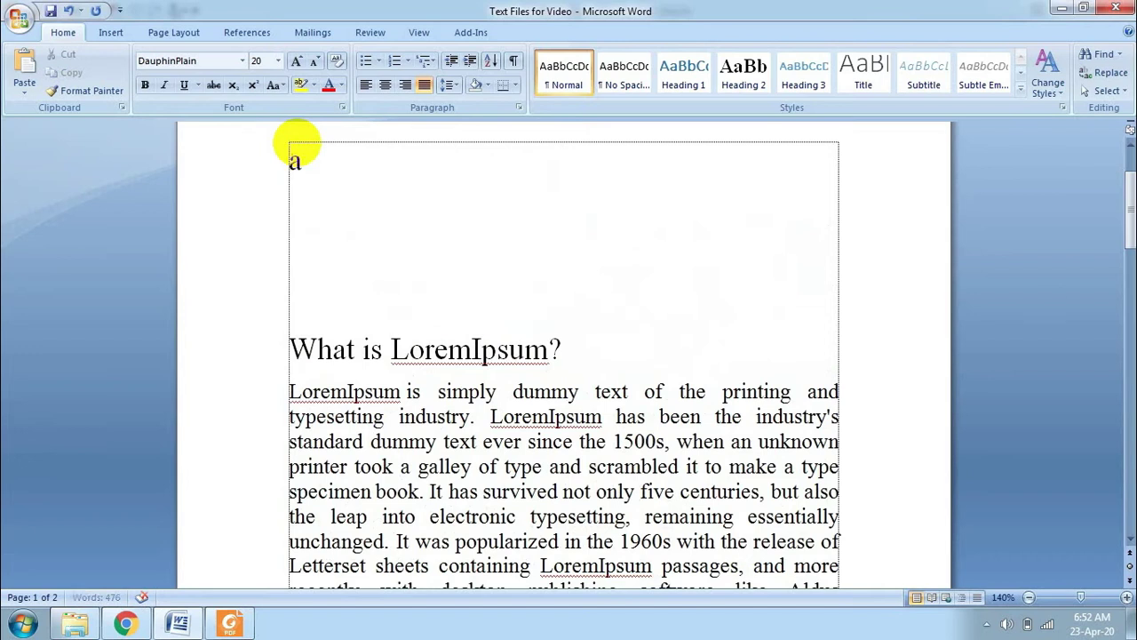
{"action": "type", "text": "2+2ab+b"}
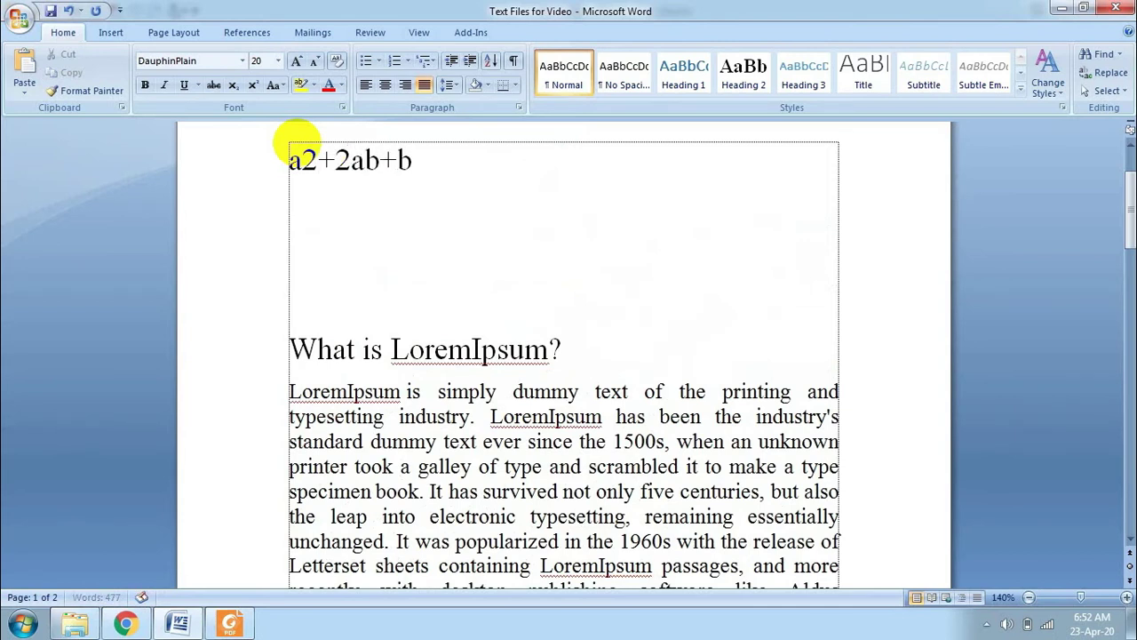
{"action": "type", "text": "2"}
Make the final 2 after "b" in the formula superscript.
{"action": "key", "text": "shift+Down"}
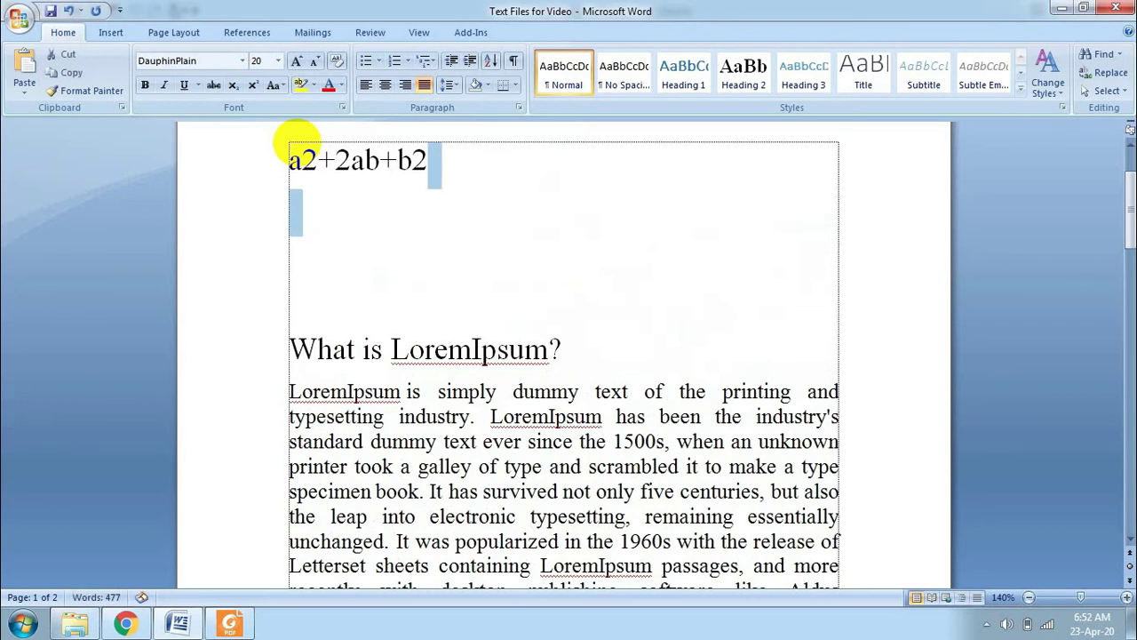
{"action": "key", "text": "shift+Up"}
{"action": "key", "text": "shift+Left"}
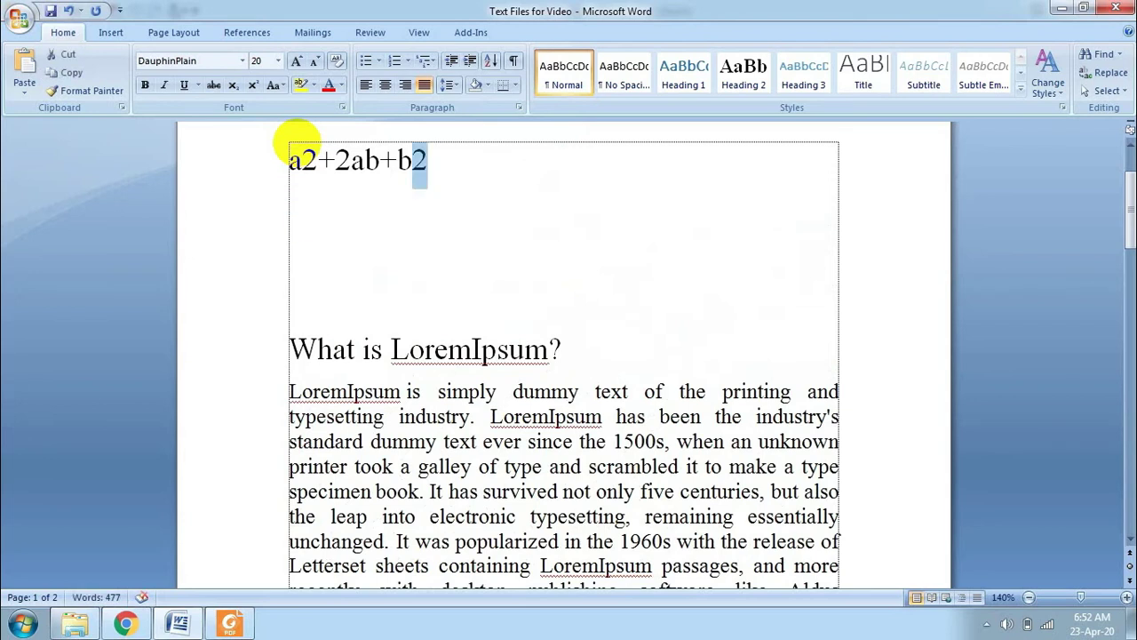
{"action": "left_click", "coordinate": [253, 86]}
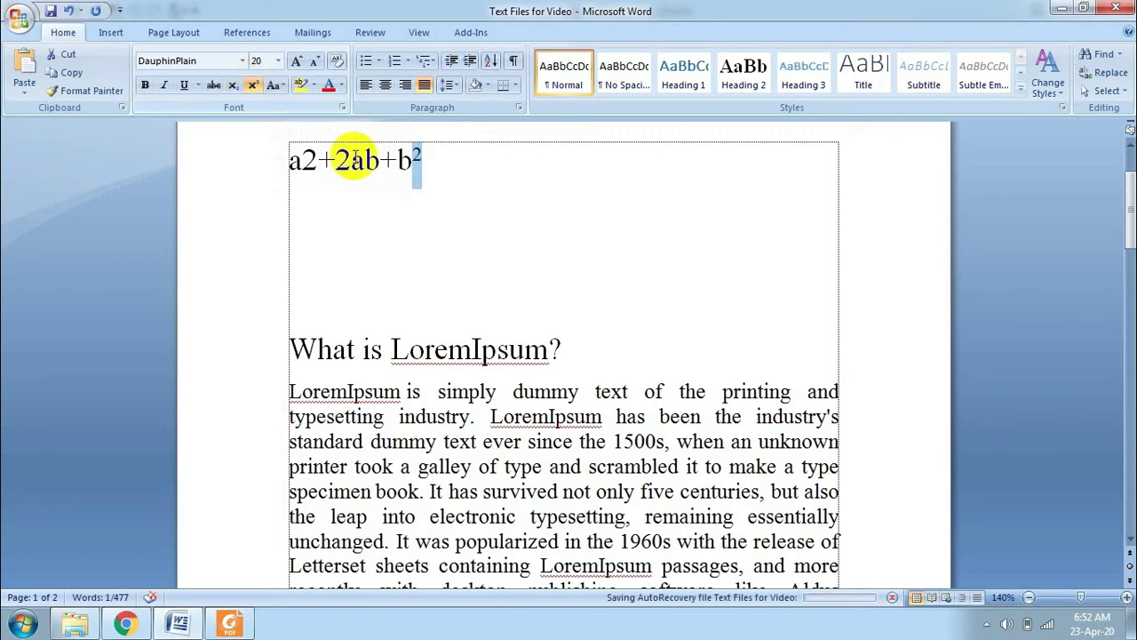
Make the 2 after the first "a" in the formula superscript.
{"action": "left_click", "coordinate": [317, 159]}
{"action": "left_click_drag", "start_coordinate": [317, 159], "coordinate": [304, 159]}
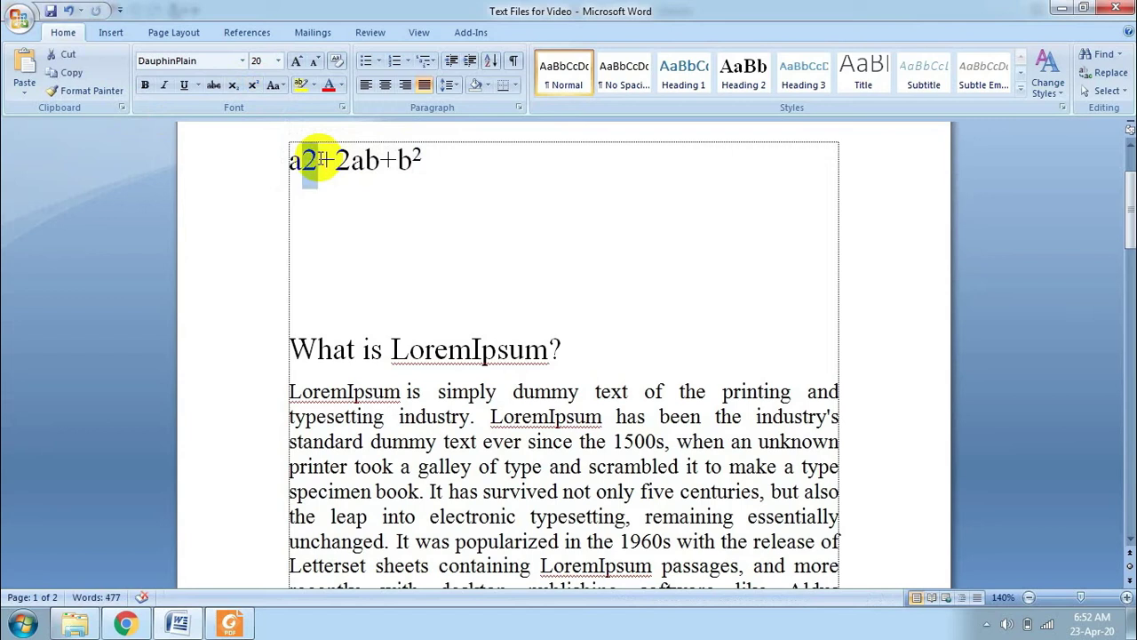
{"action": "left_click", "coordinate": [251, 86]}
Remove the superscript from the 2 after "b" and start a new line below the formula.
{"action": "left_click", "coordinate": [443, 185]}
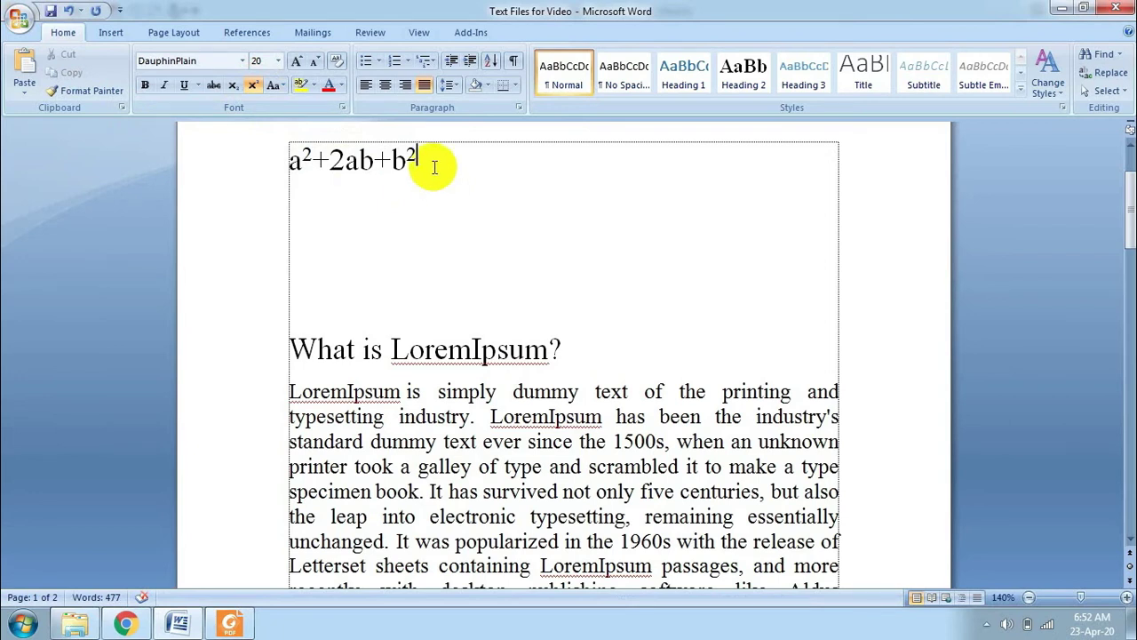
{"action": "key", "text": "shift+Left"}
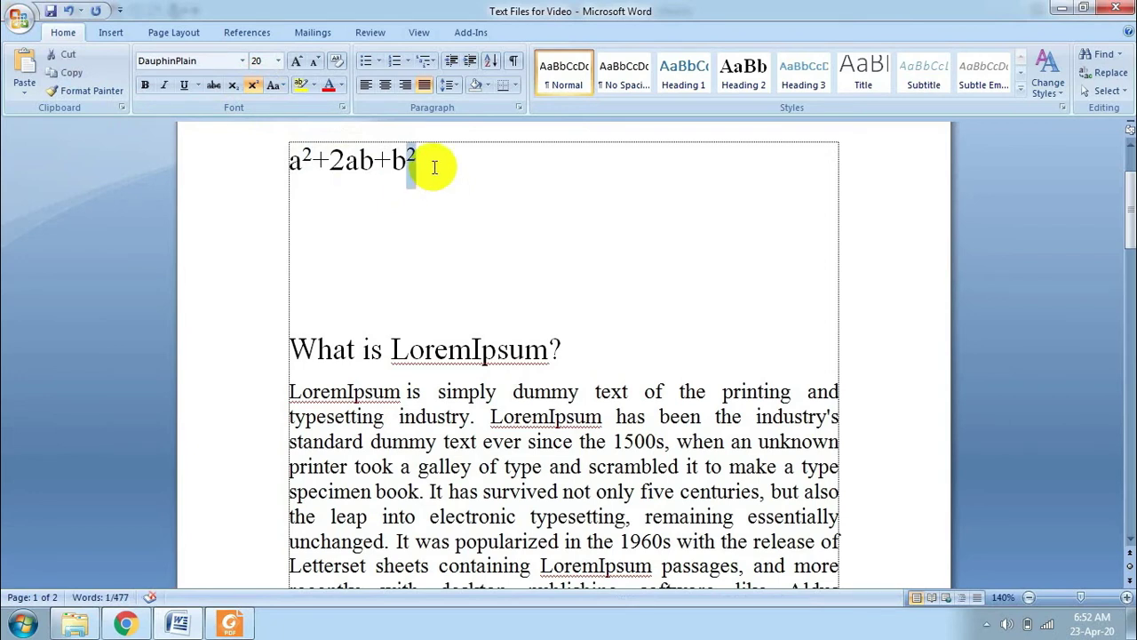
{"action": "left_click", "coordinate": [253, 86]}
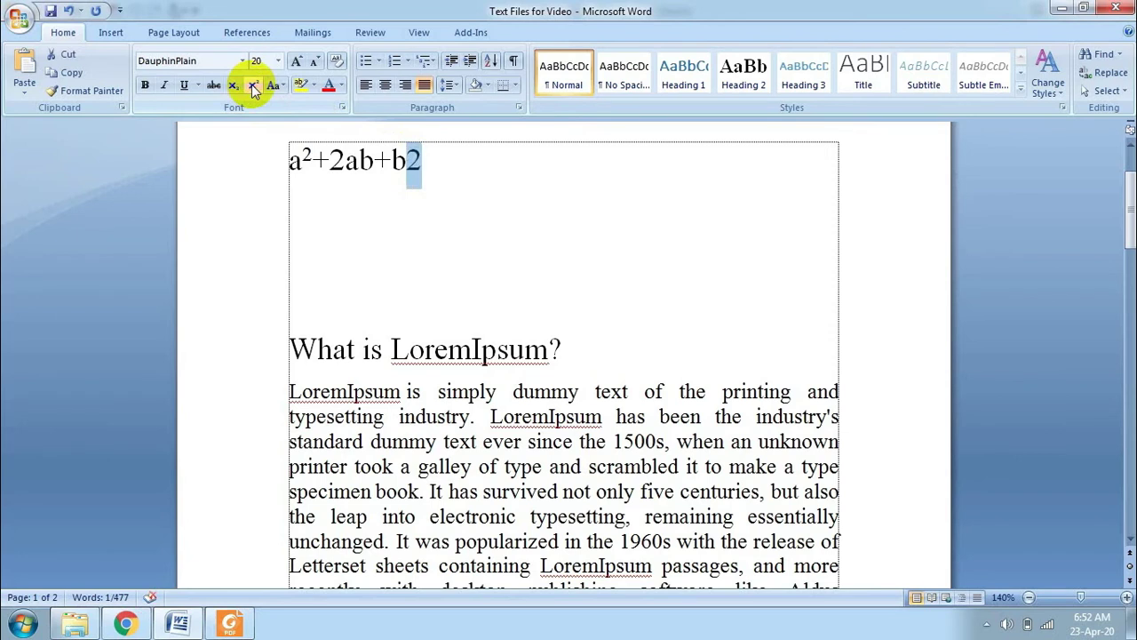
{"action": "key", "text": "Right"}
{"action": "key", "text": "Return"}
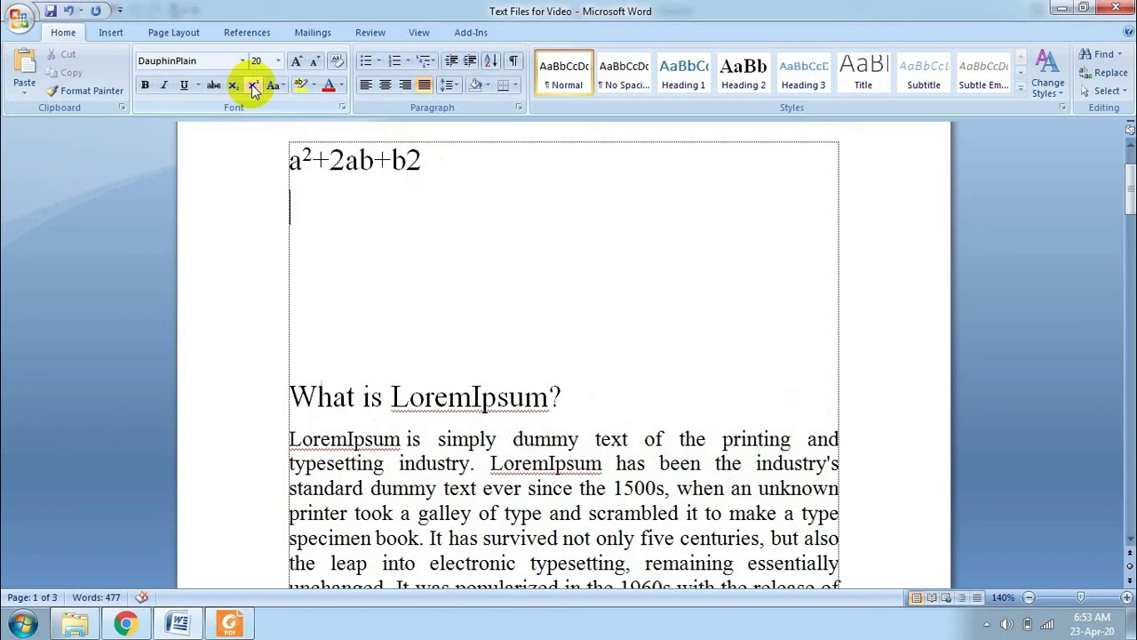
Enter H2O on the line below the formula and make its 2 subscript.
{"action": "type", "text": "H2O"}
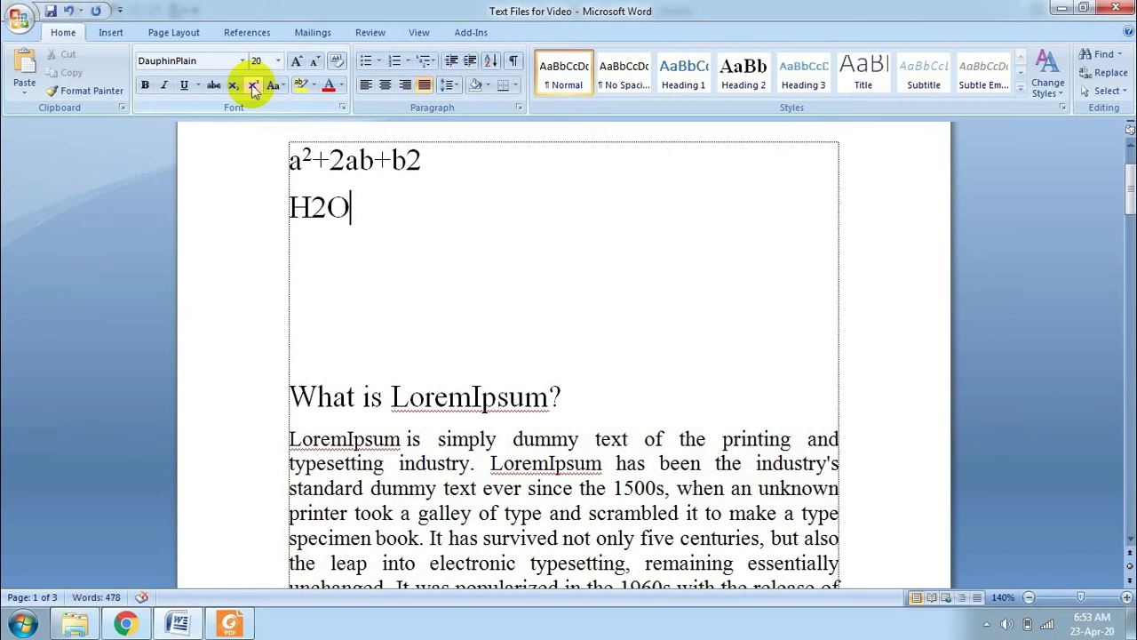
{"action": "key", "text": "Left"}
{"action": "key", "text": "shift+Left"}
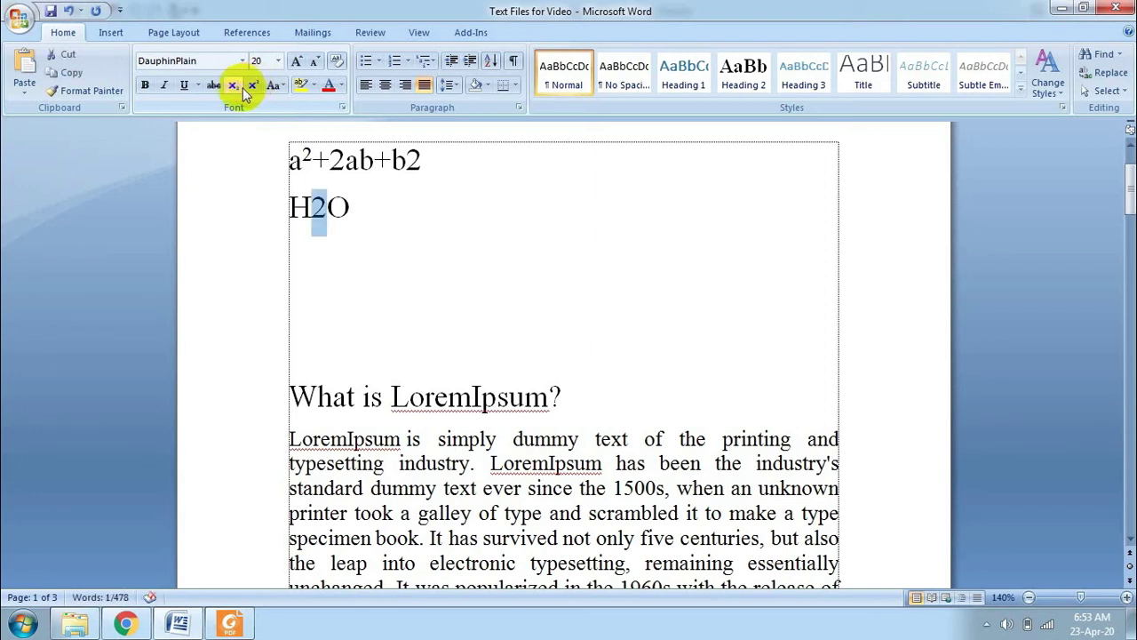
{"action": "left_click", "coordinate": [234, 86]}
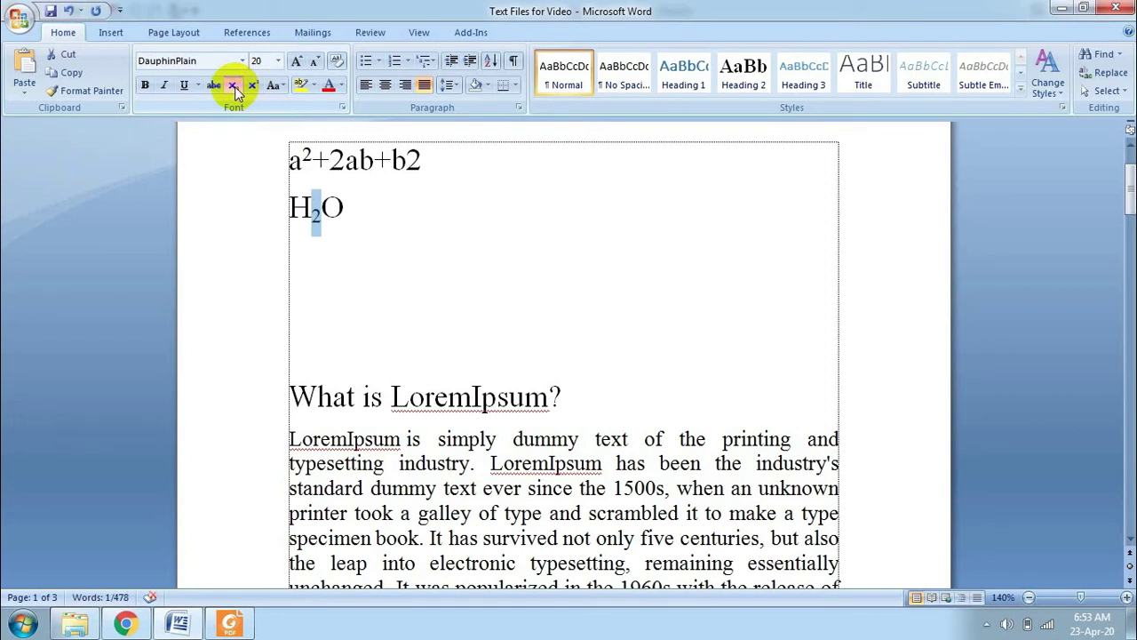
Delete the two formula lines and the blank lines above the "What is LoremIpsum?" heading.
{"action": "left_click", "coordinate": [347, 206]}
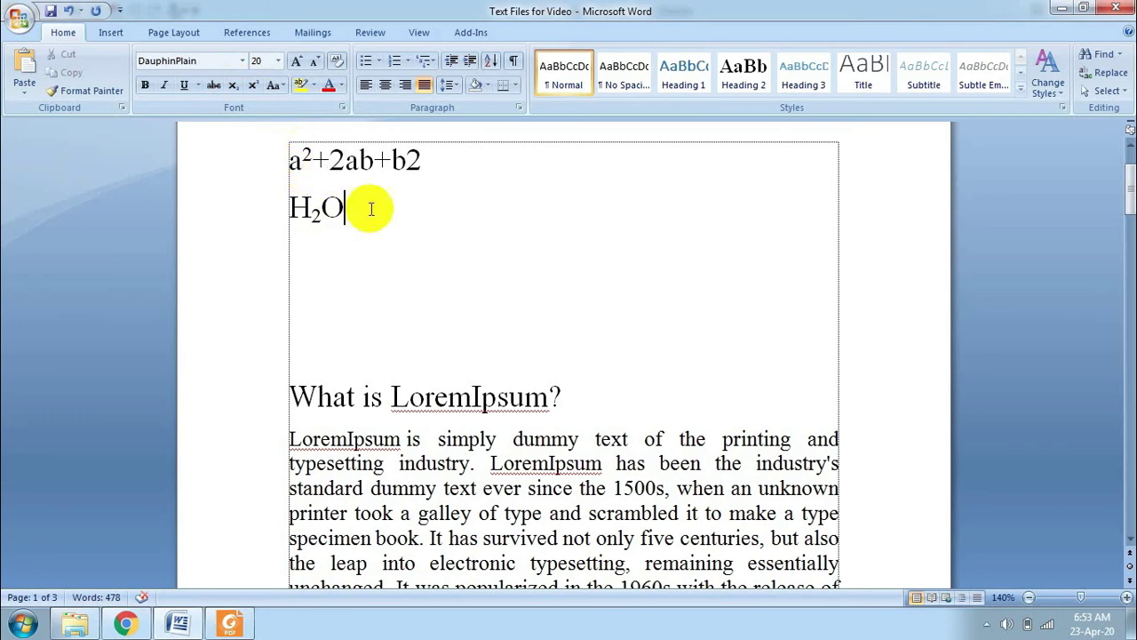
{"action": "key", "text": "shift+Up"}
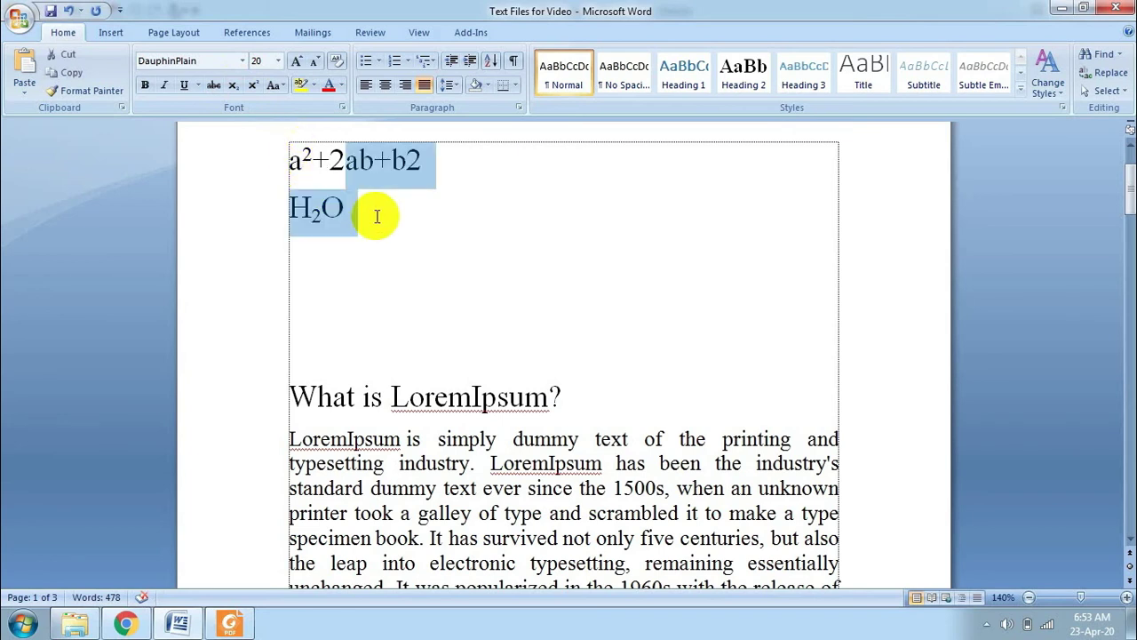
{"action": "key", "text": "shift+Home"}
{"action": "key", "text": "Delete"}
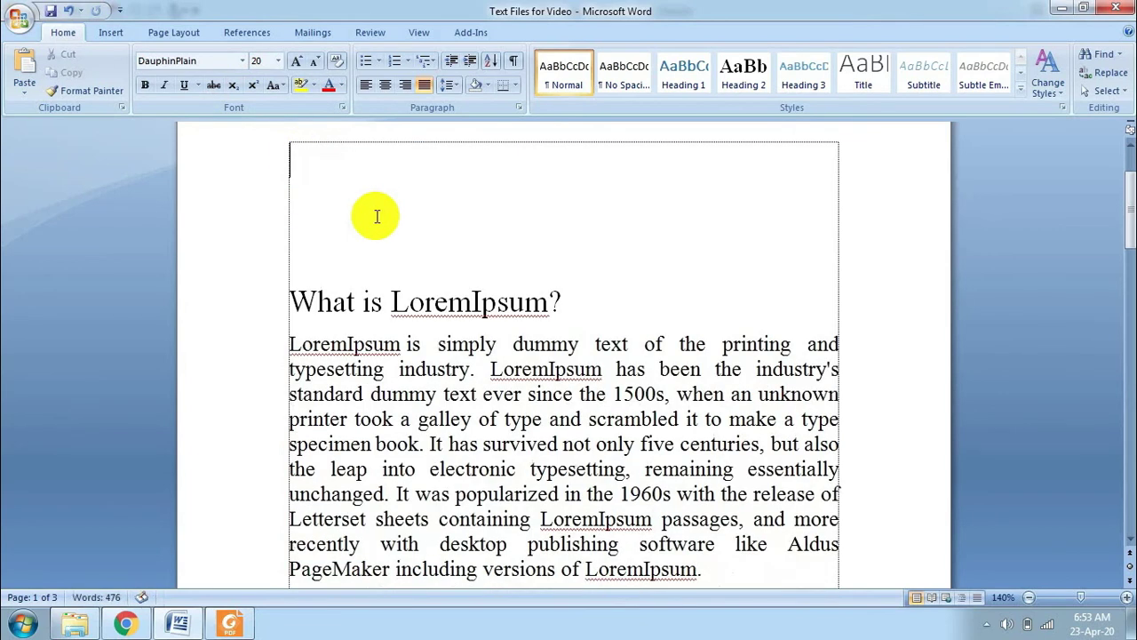
{"action": "key", "text": "Delete"}
{"action": "key", "text": "Delete"}
{"action": "key", "text": "Delete"}
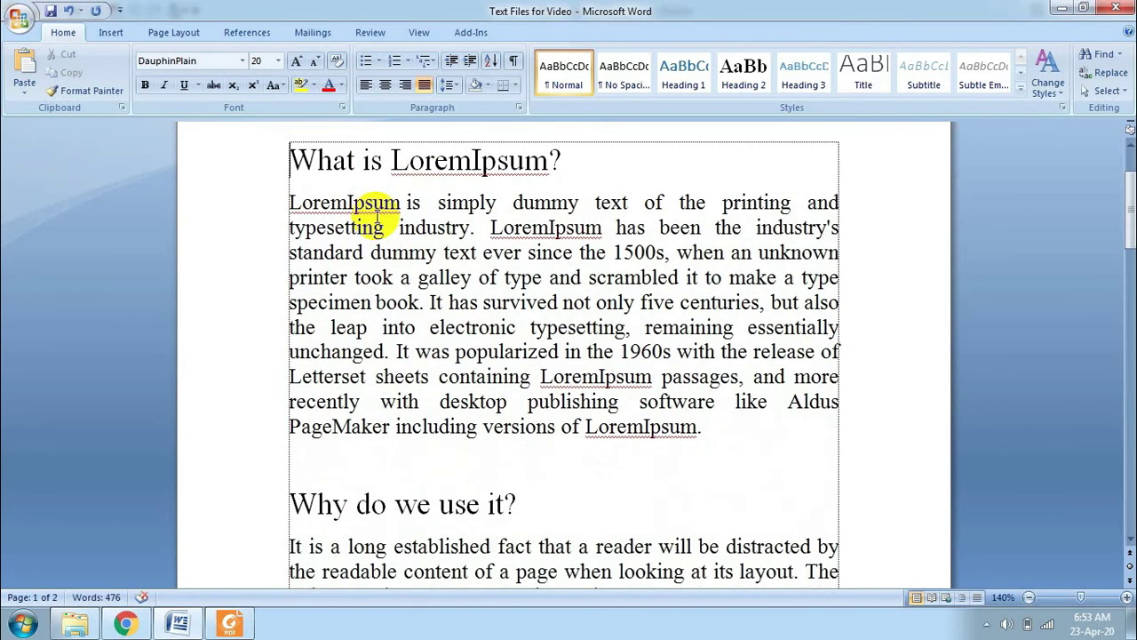
Change the whole paragraph under "What is LoremIpsum?" to Sentence case.
{"action": "left_click", "coordinate": [281, 87]}
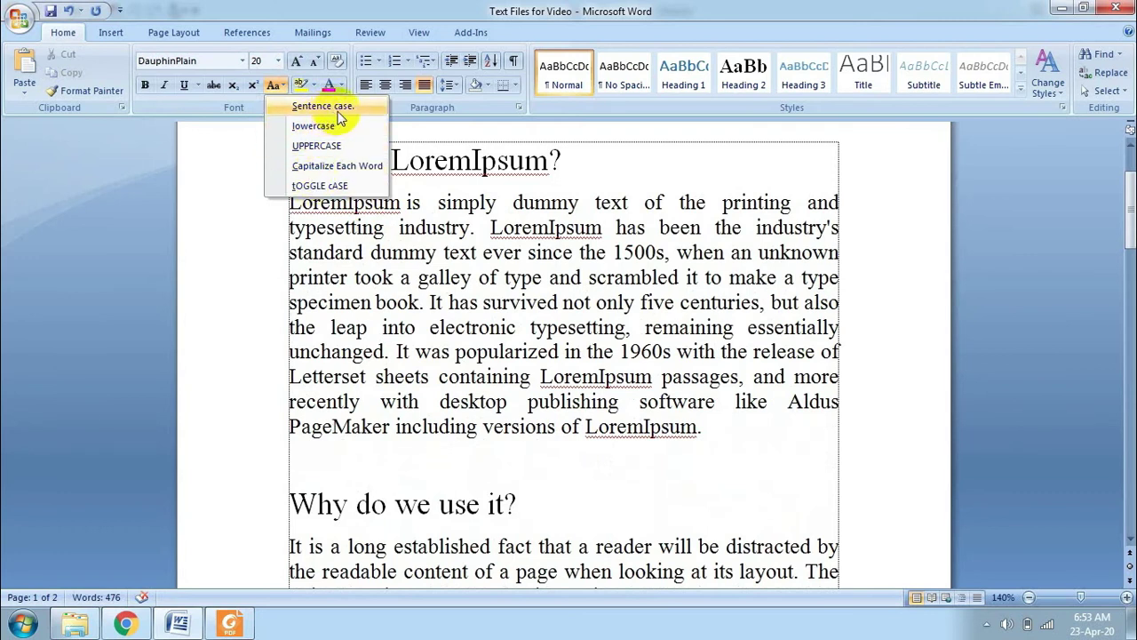
{"action": "left_click", "coordinate": [296, 203]}
{"action": "left_click", "coordinate": [290, 201]}
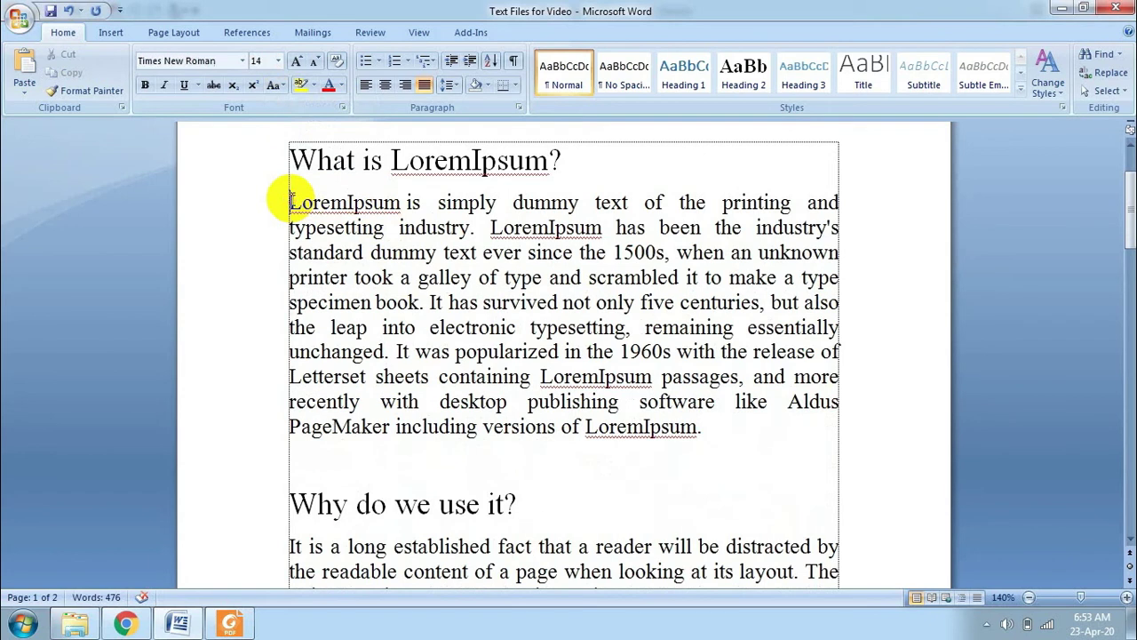
{"action": "key", "text": "shift+Down"}
{"action": "key", "text": "shift+Down"}
{"action": "key", "text": "shift+Down"}
{"action": "key", "text": "shift+Down"}
{"action": "key", "text": "shift+Down"}
{"action": "key", "text": "shift+Down"}
{"action": "key", "text": "shift+Down"}
{"action": "key", "text": "shift+Down"}
{"action": "key", "text": "shift+Down"}
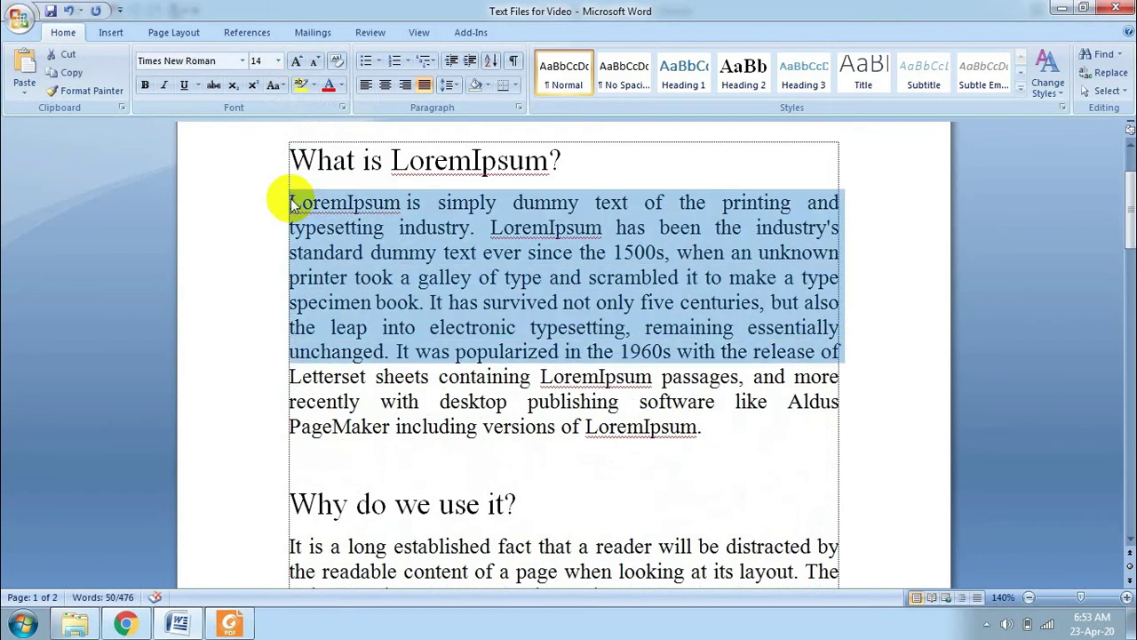
{"action": "key", "text": "shift+Down"}
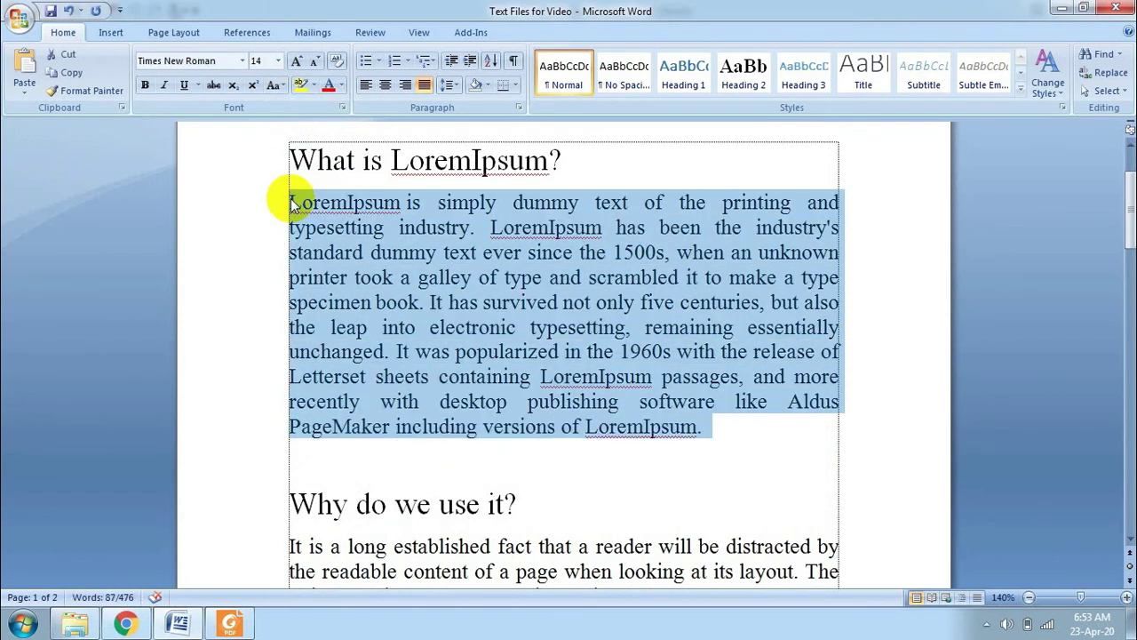
{"action": "left_click", "coordinate": [282, 85]}
{"action": "left_click", "coordinate": [295, 103]}
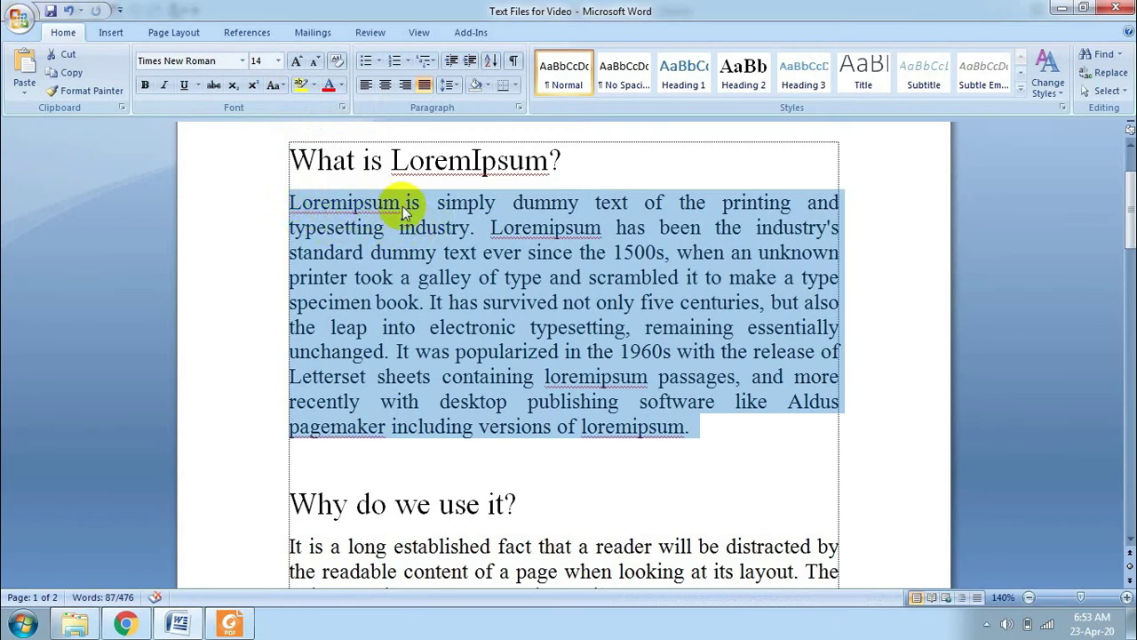
{"action": "left_click", "coordinate": [461, 222]}
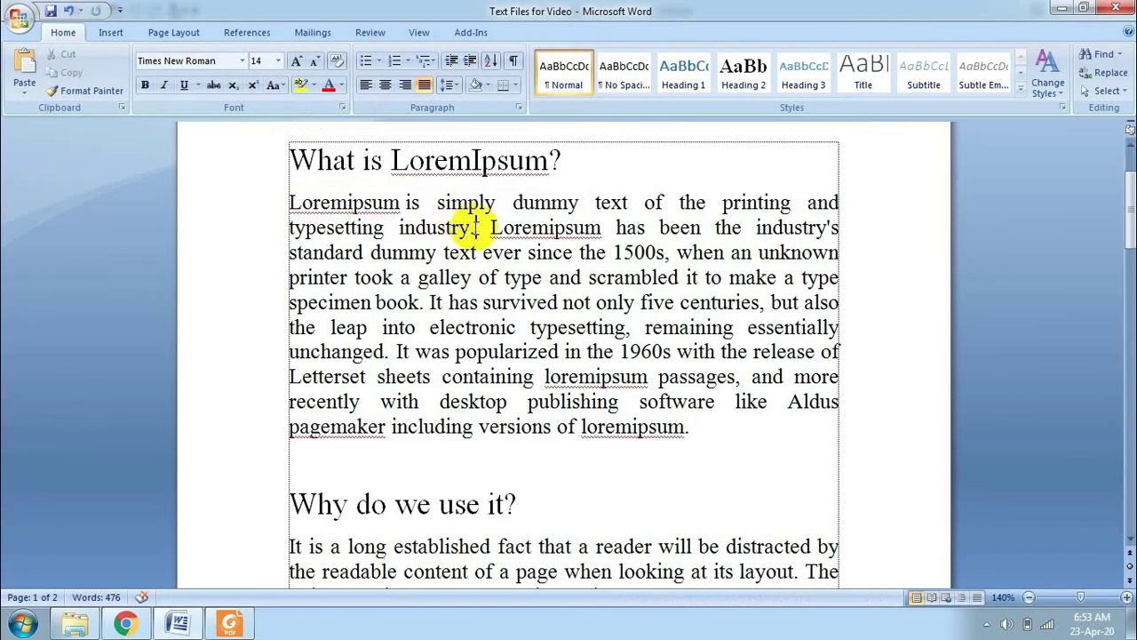
{"action": "key", "text": "shift+Up"}
{"action": "key", "text": "shift+Home"}
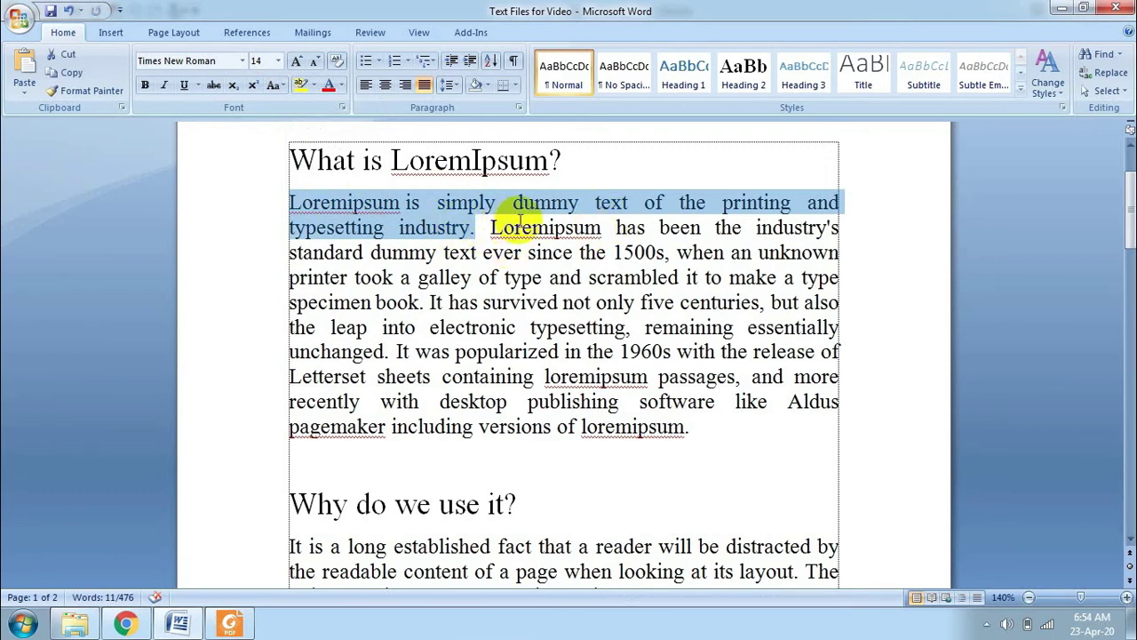
{"action": "left_click", "coordinate": [371, 221]}
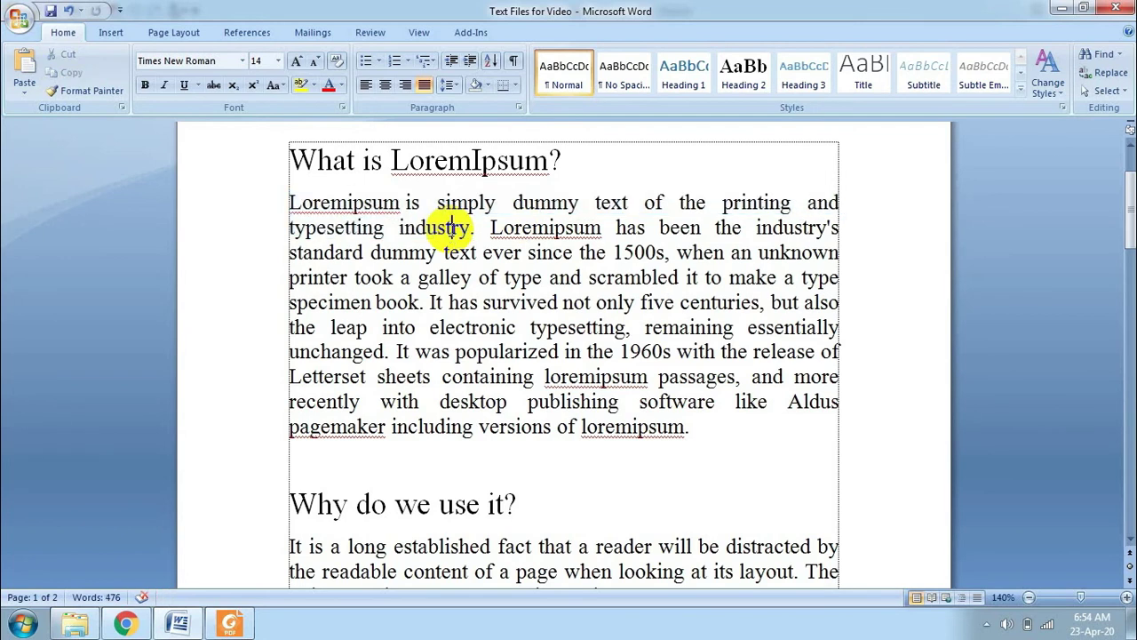
Select the whole paragraph under "What is LoremIpsum?" and change it to lowercase.
{"action": "left_click", "coordinate": [286, 204]}
{"action": "key", "text": "shift+Down"}
{"action": "key", "text": "shift+Down"}
{"action": "key", "text": "shift+Down"}
{"action": "key", "text": "shift+Down"}
{"action": "key", "text": "shift+Down"}
{"action": "key", "text": "shift+Down"}
{"action": "key", "text": "shift+Down"}
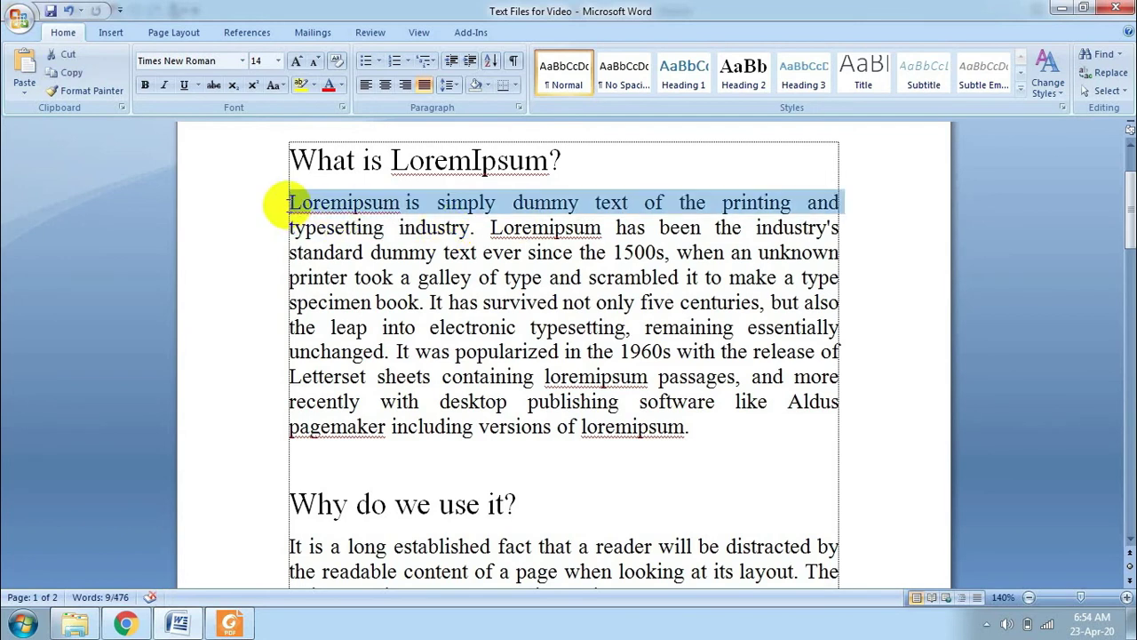
{"action": "key", "text": "shift+Down"}
{"action": "key", "text": "shift+Down"}
{"action": "key", "text": "shift+Down"}
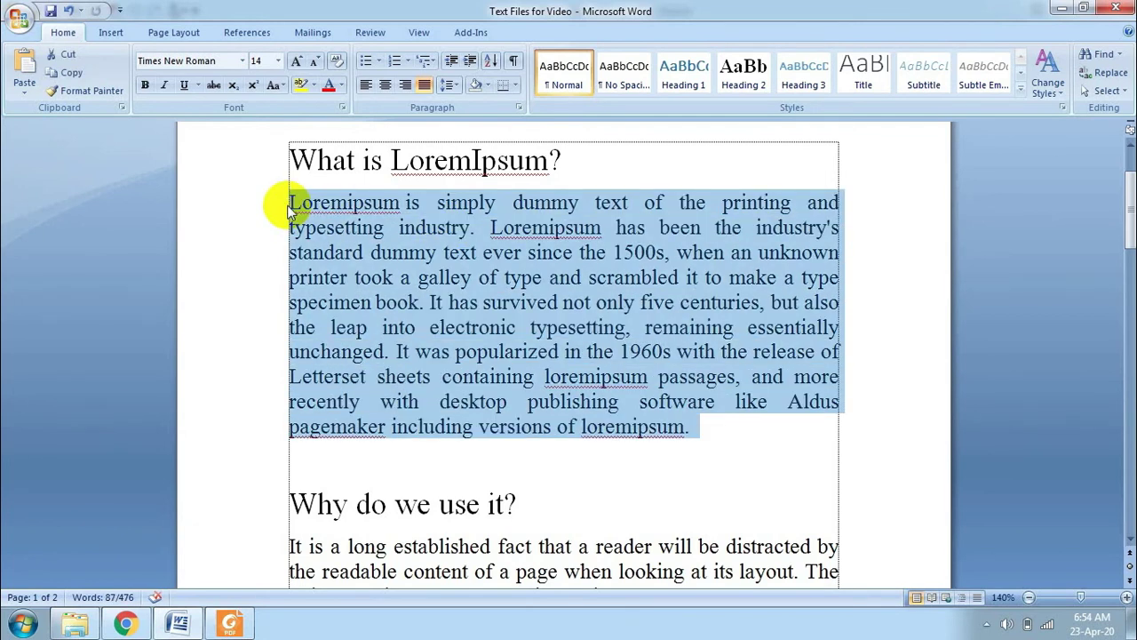
{"action": "left_click", "coordinate": [274, 85]}
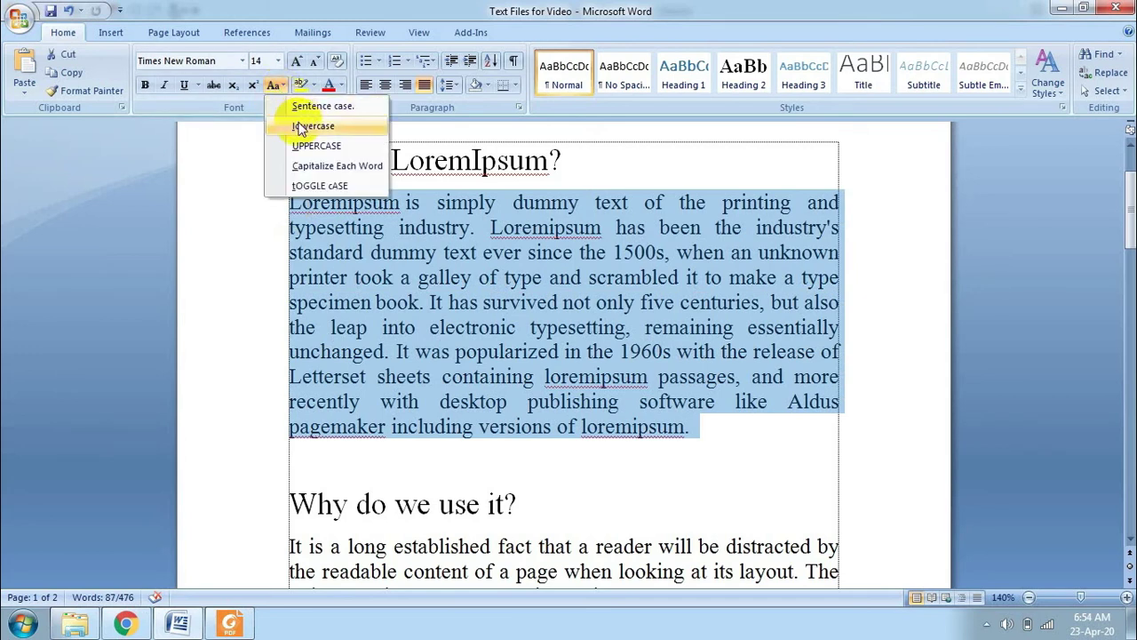
{"action": "left_click", "coordinate": [301, 128]}
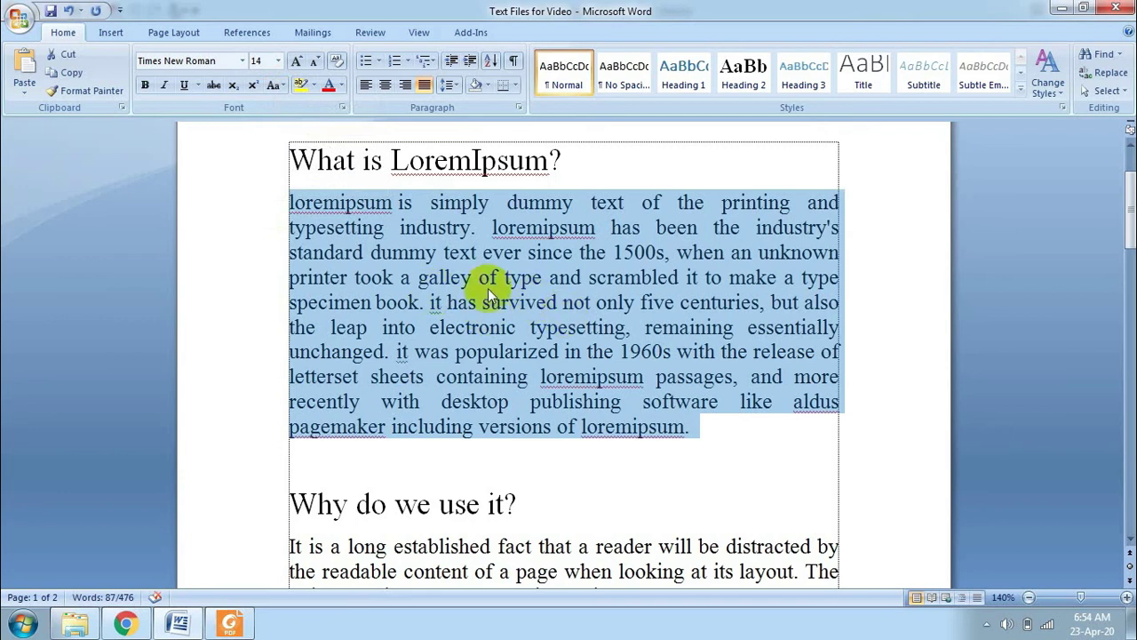
Change the selected paragraph to UPPERCASE, followed by Capitalize Each Word.
{"action": "left_click", "coordinate": [275, 86]}
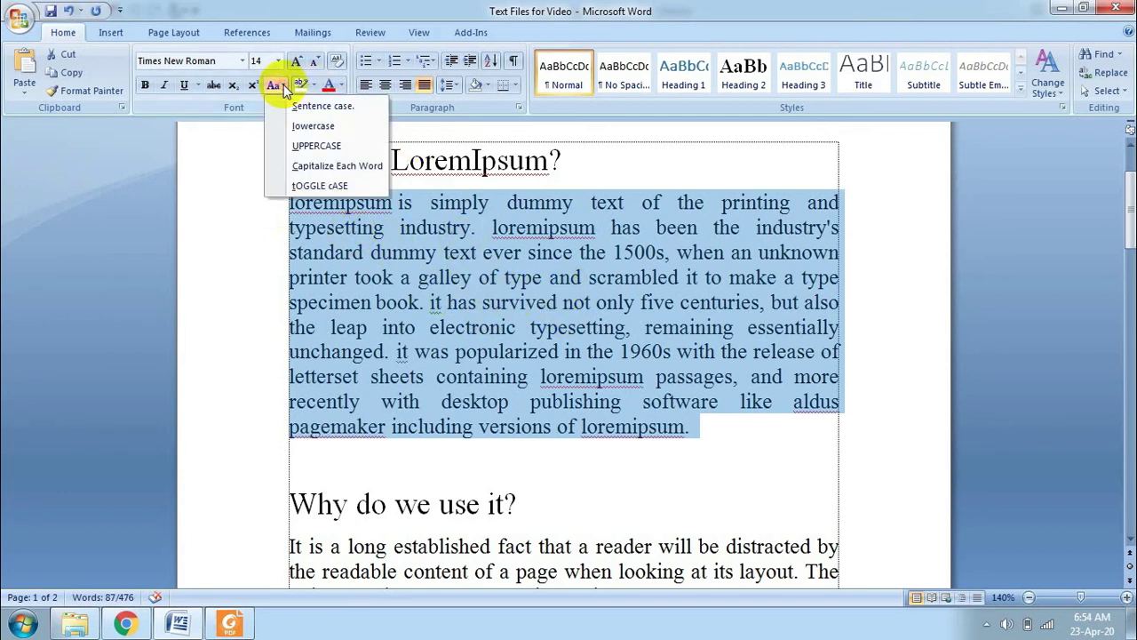
{"action": "left_click", "coordinate": [316, 144]}
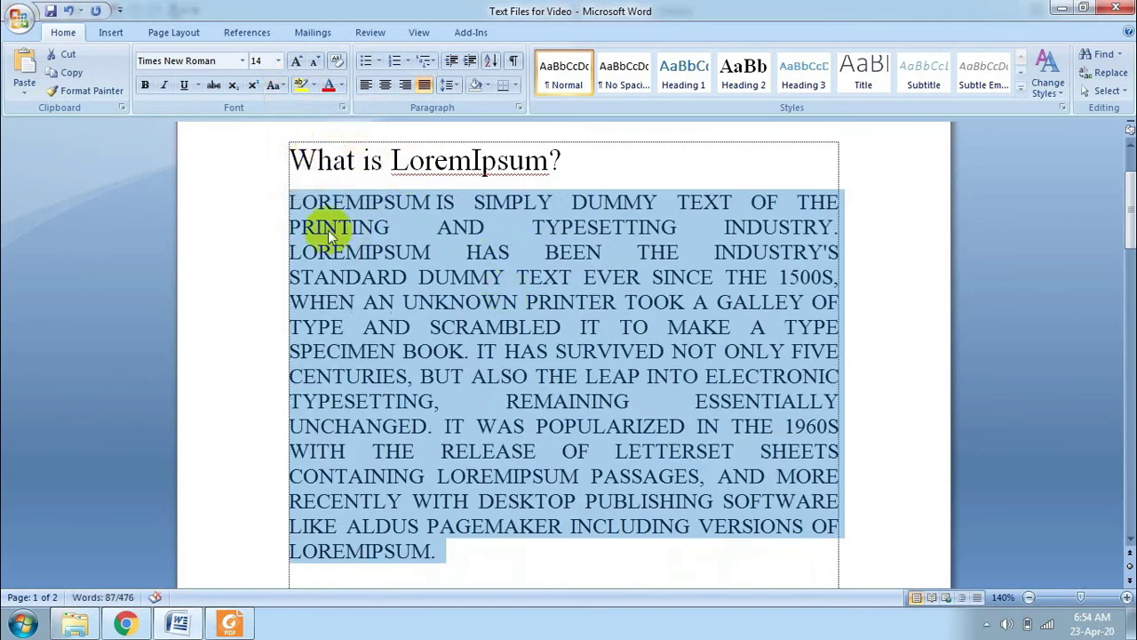
{"action": "left_click", "coordinate": [273, 89]}
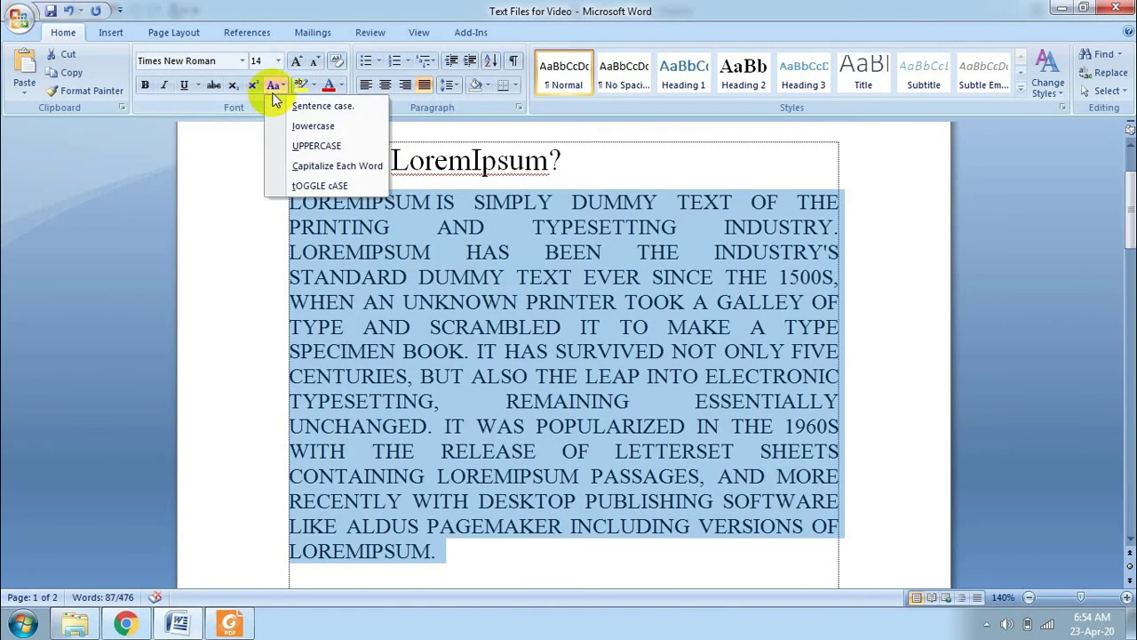
{"action": "left_click", "coordinate": [318, 166]}
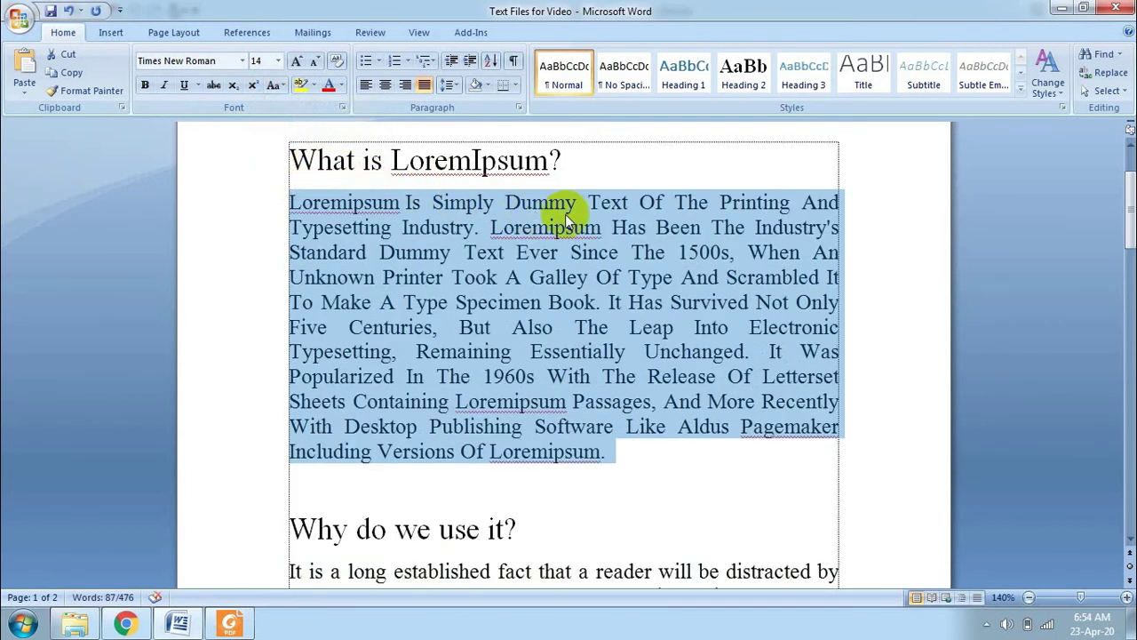
Apply tOGGLE cASE to the selected paragraph, followed by Sentence case.
{"action": "left_click", "coordinate": [314, 85]}
{"action": "left_click", "coordinate": [275, 86]}
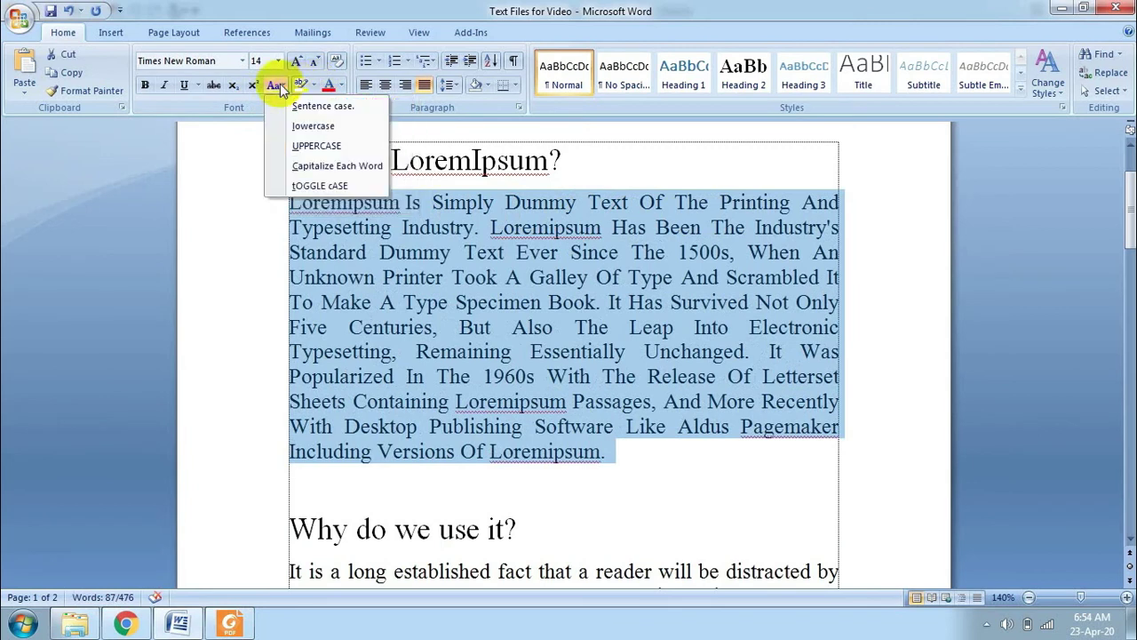
{"action": "left_click", "coordinate": [309, 185]}
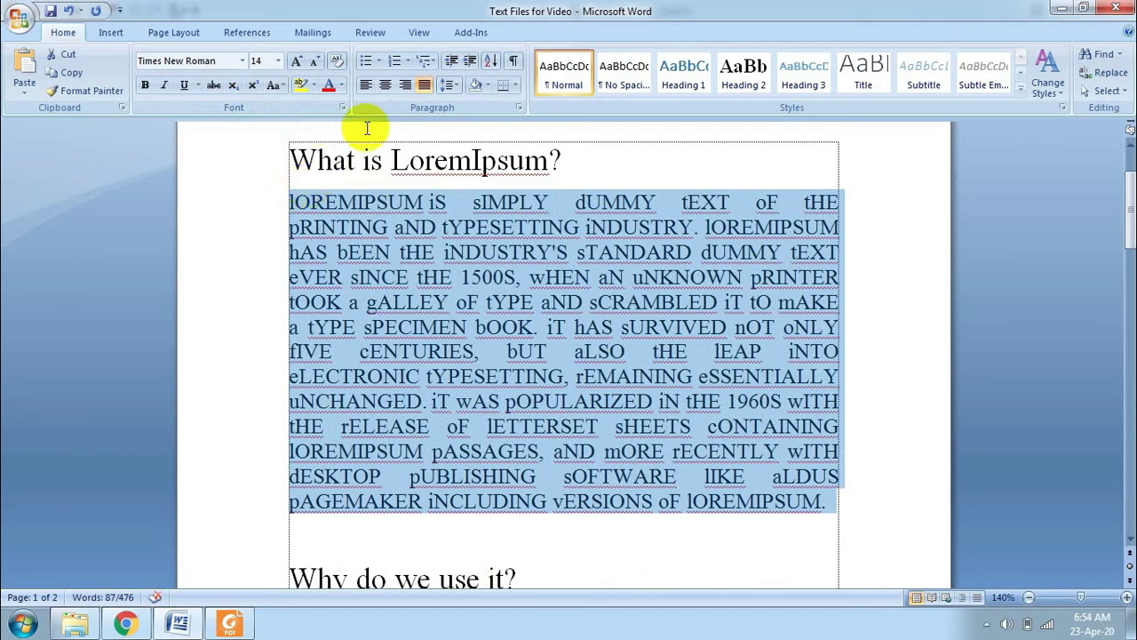
{"action": "left_click", "coordinate": [283, 85]}
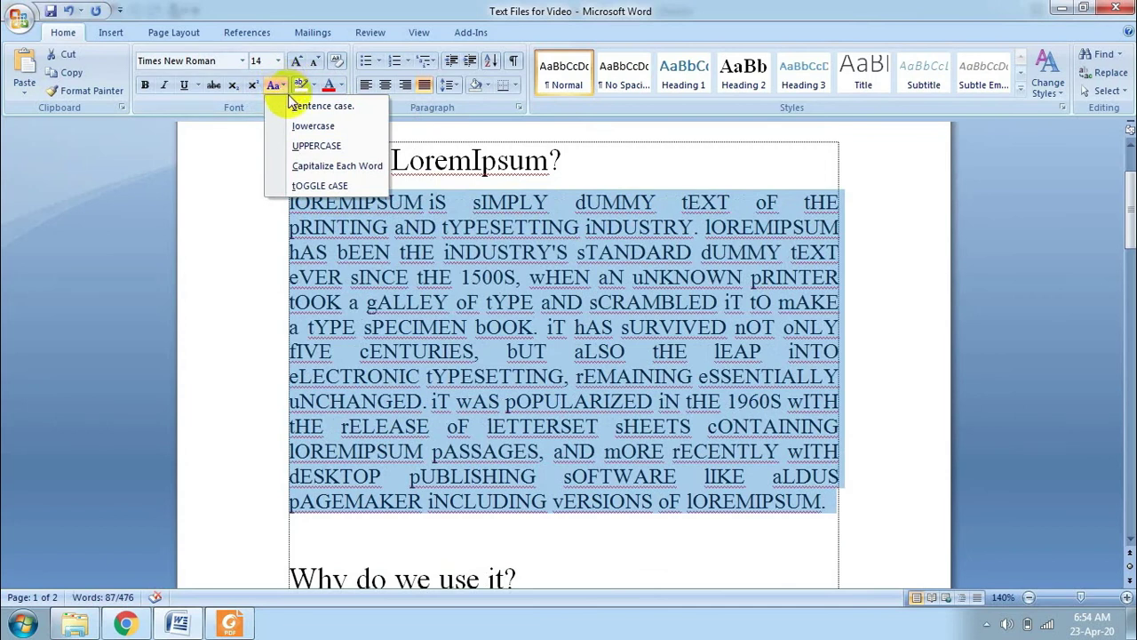
{"action": "left_click", "coordinate": [294, 105]}
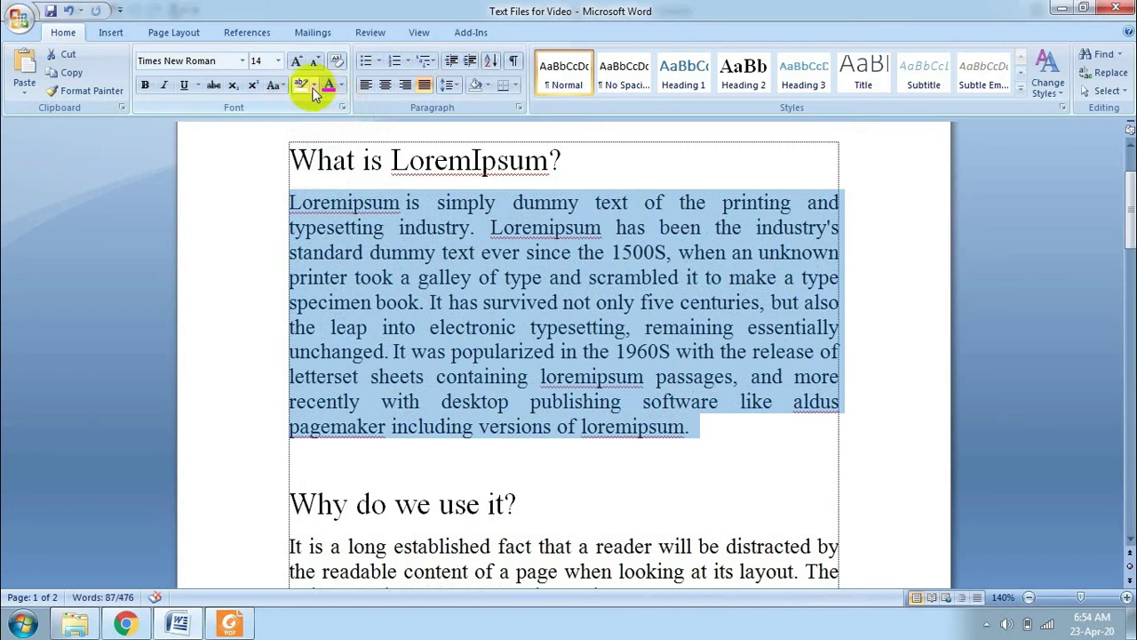
{"action": "left_click", "coordinate": [312, 86]}
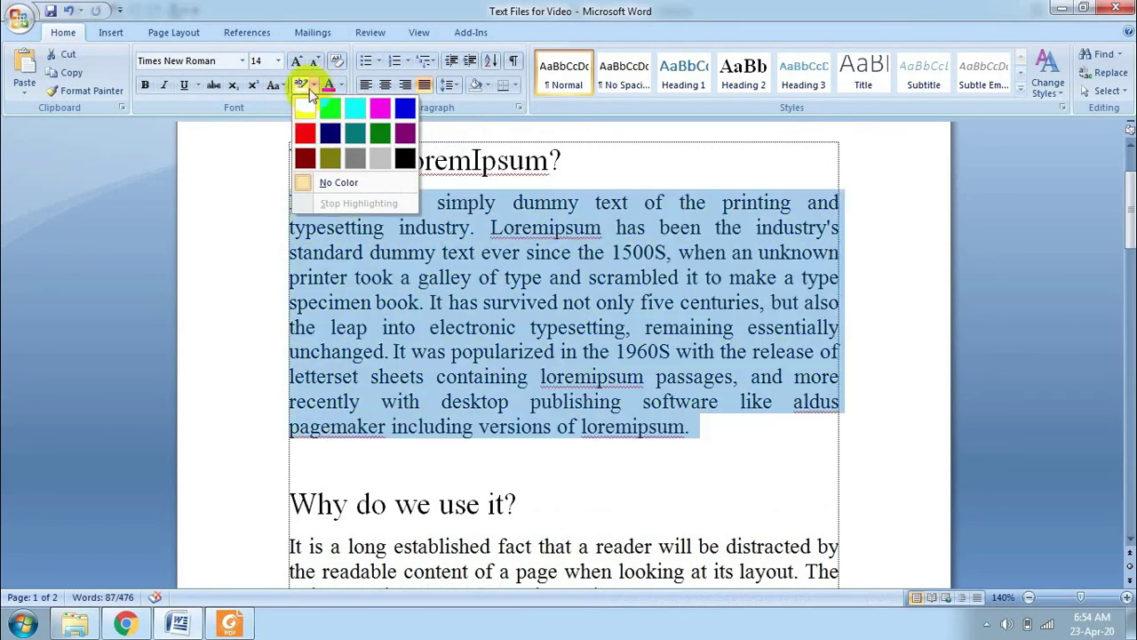
{"action": "left_click", "coordinate": [312, 86]}
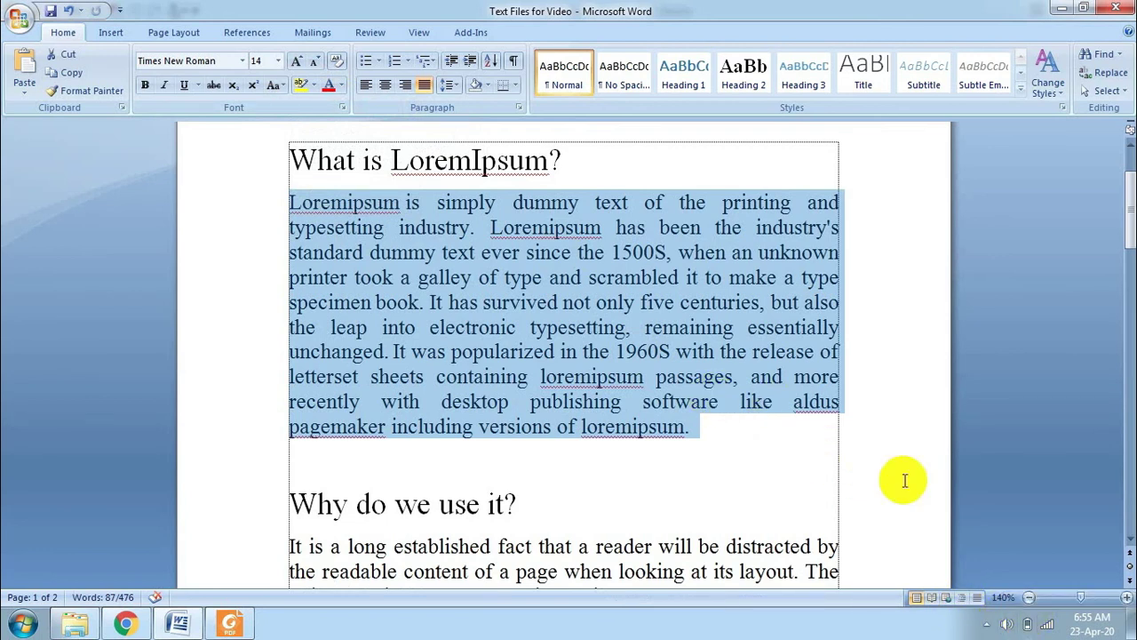
{"action": "left_click", "coordinate": [988, 624]}
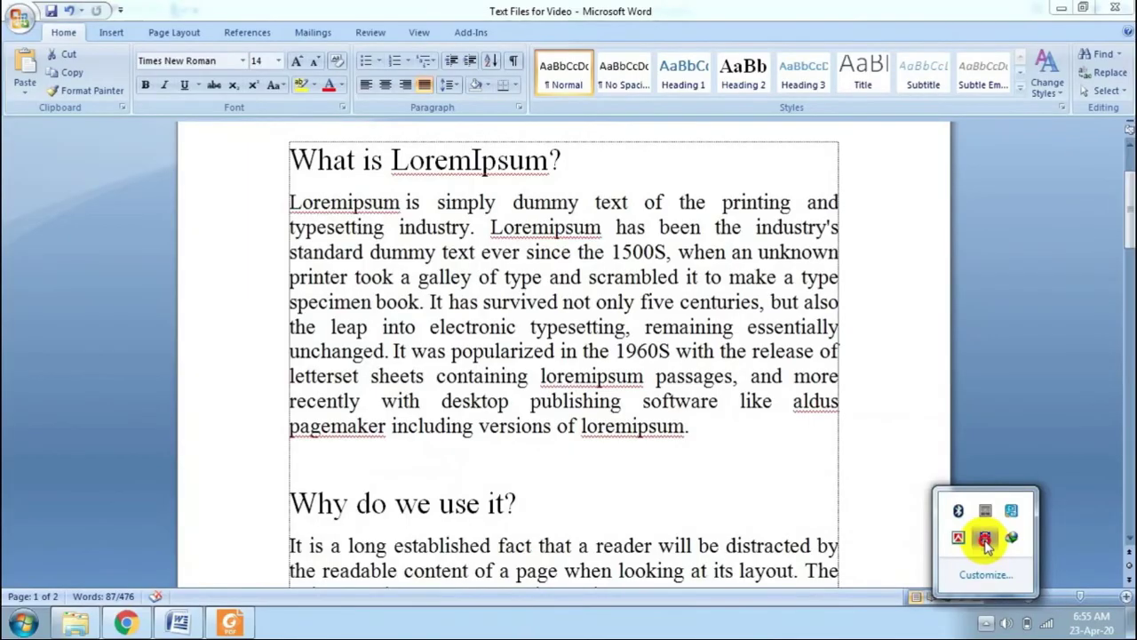
{"action": "left_click", "coordinate": [435, 444]}
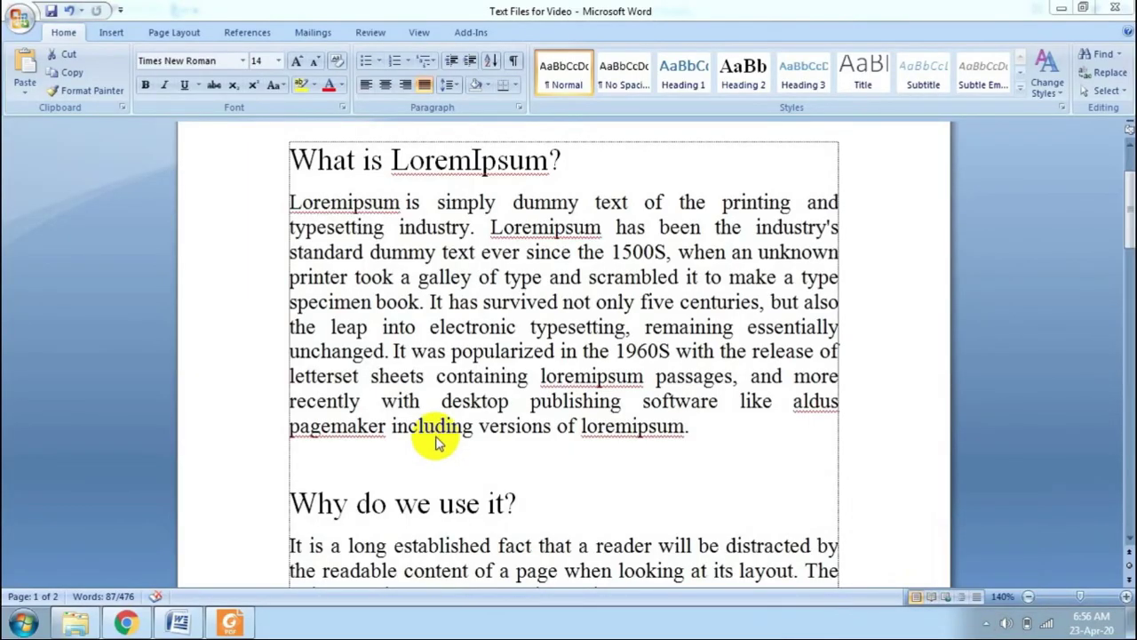
Highlight the "What is LoremIpsum?" heading in yellow.
{"action": "double_click", "coordinate": [277, 202]}
{"action": "left_click", "coordinate": [291, 160]}
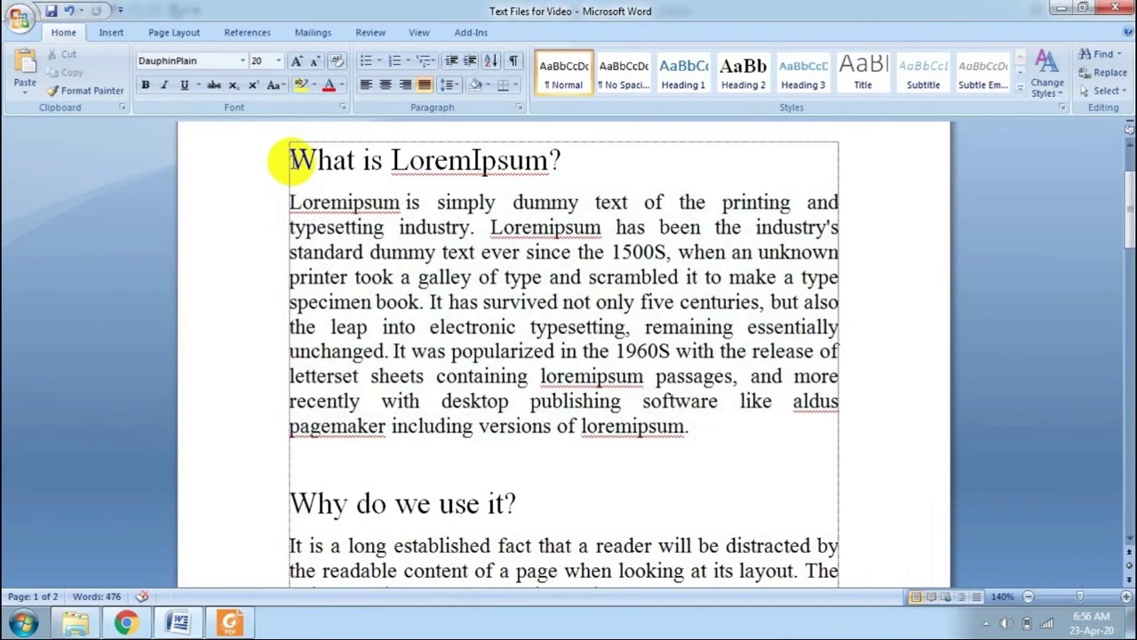
{"action": "triple_click", "coordinate": [291, 160]}
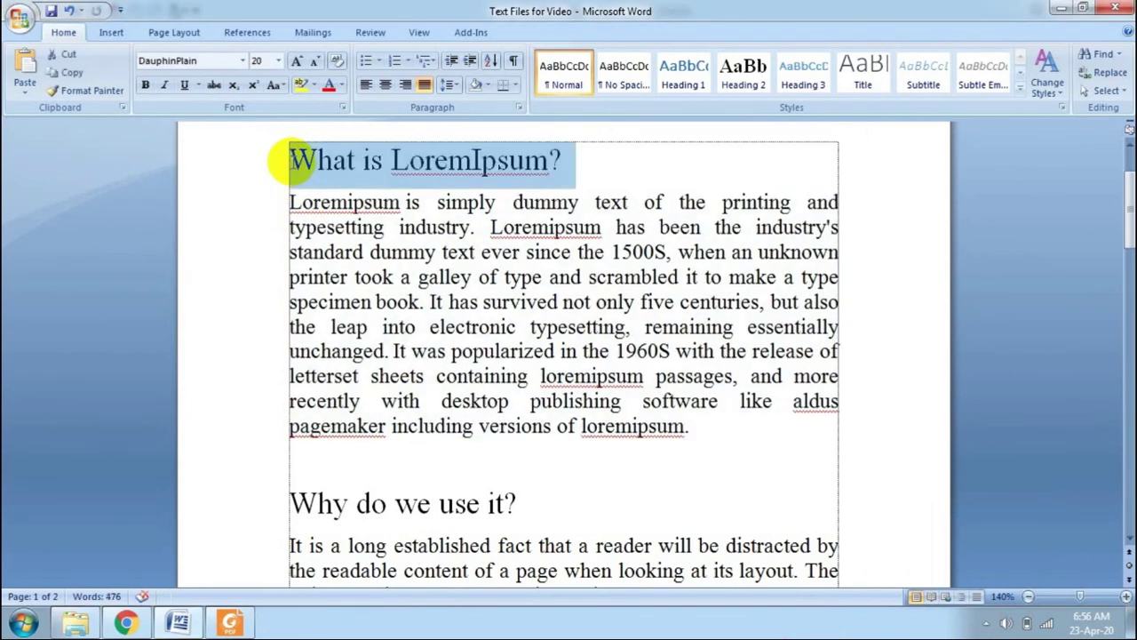
{"action": "left_click", "coordinate": [314, 86]}
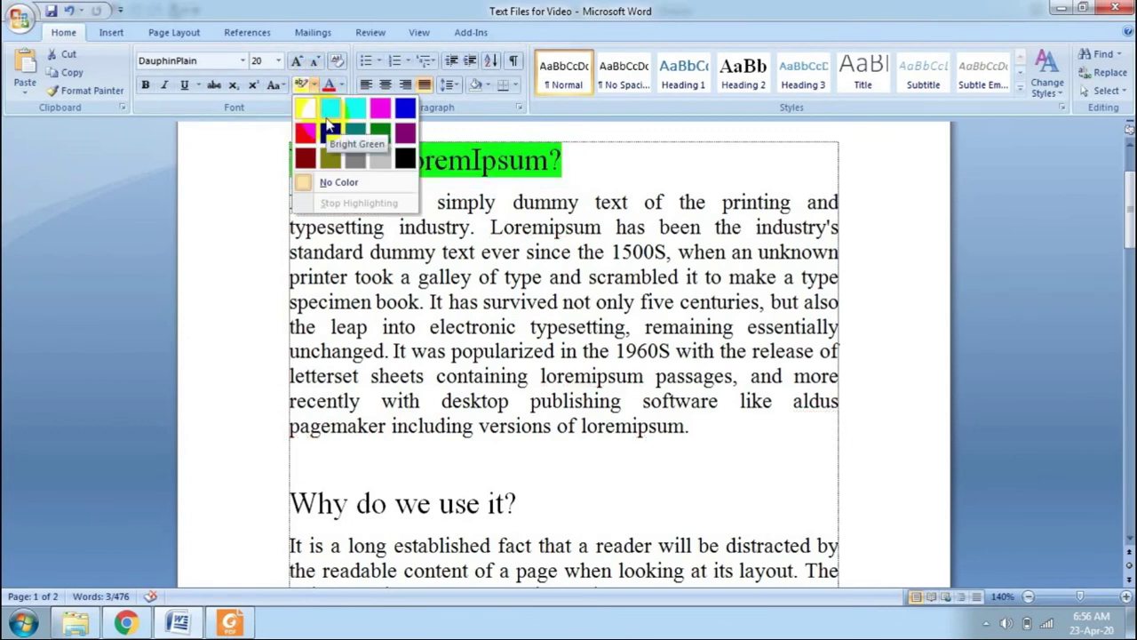
{"action": "left_click", "coordinate": [304, 109]}
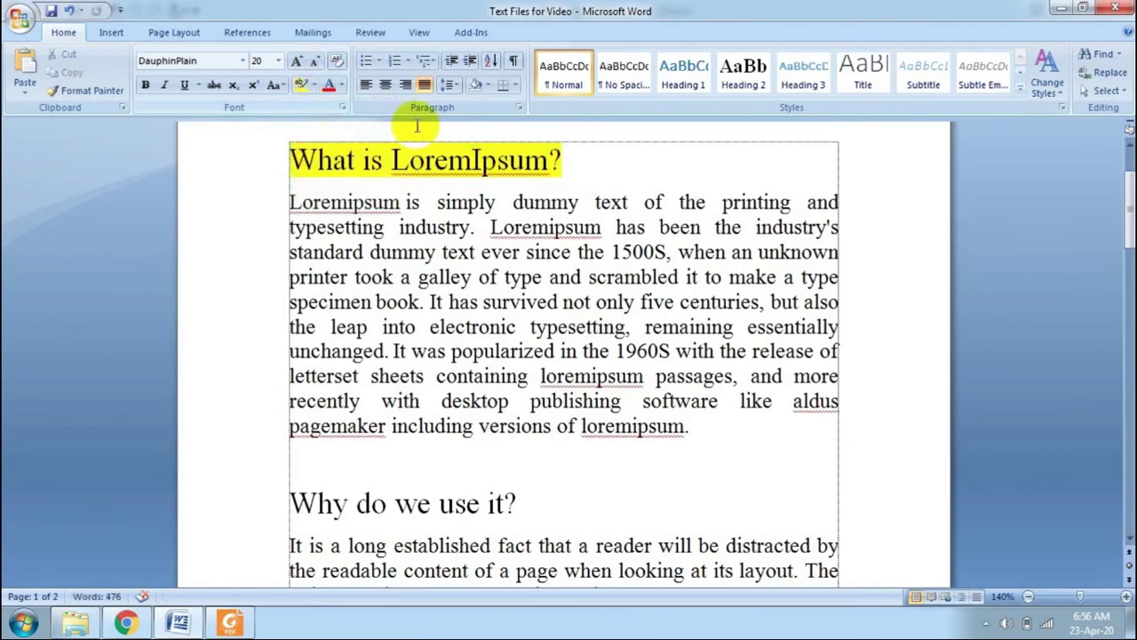
Remove the yellow highlight from the "What is LoremIpsum?" heading by setting its highlight to No Color.
{"action": "triple_click", "coordinate": [551, 160]}
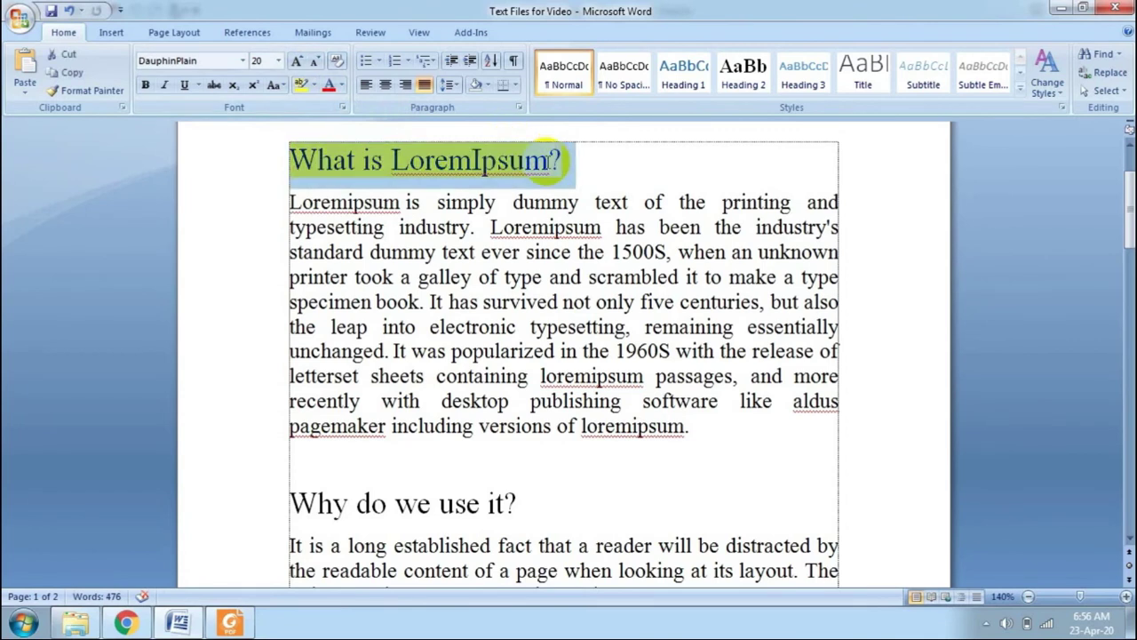
{"action": "left_click", "coordinate": [315, 84]}
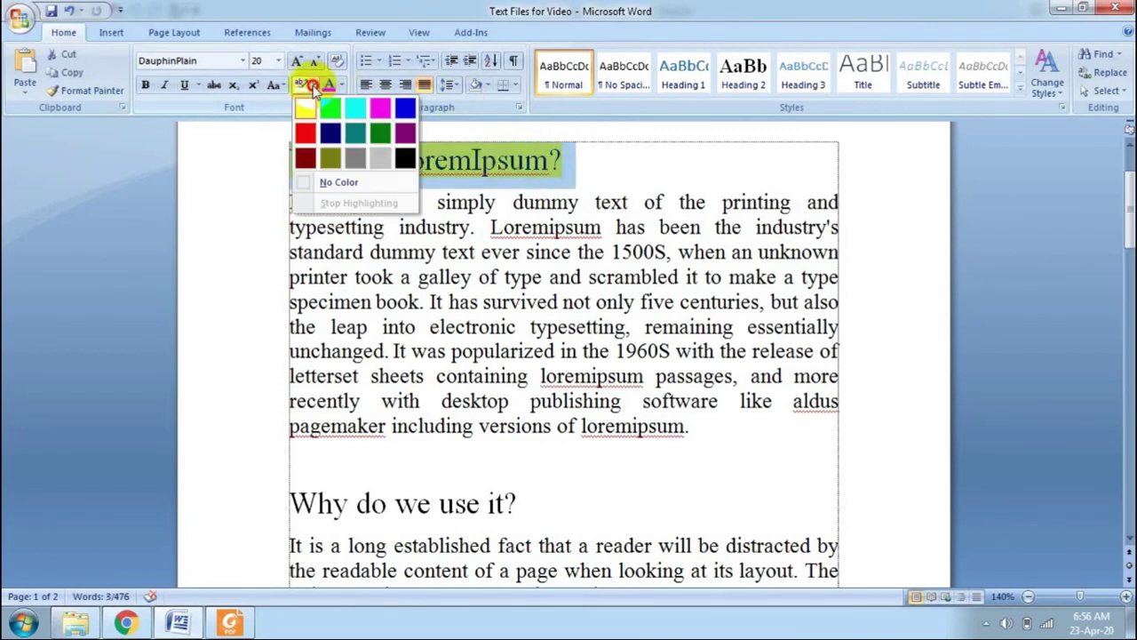
{"action": "left_click", "coordinate": [331, 181]}
{"action": "left_click", "coordinate": [302, 156]}
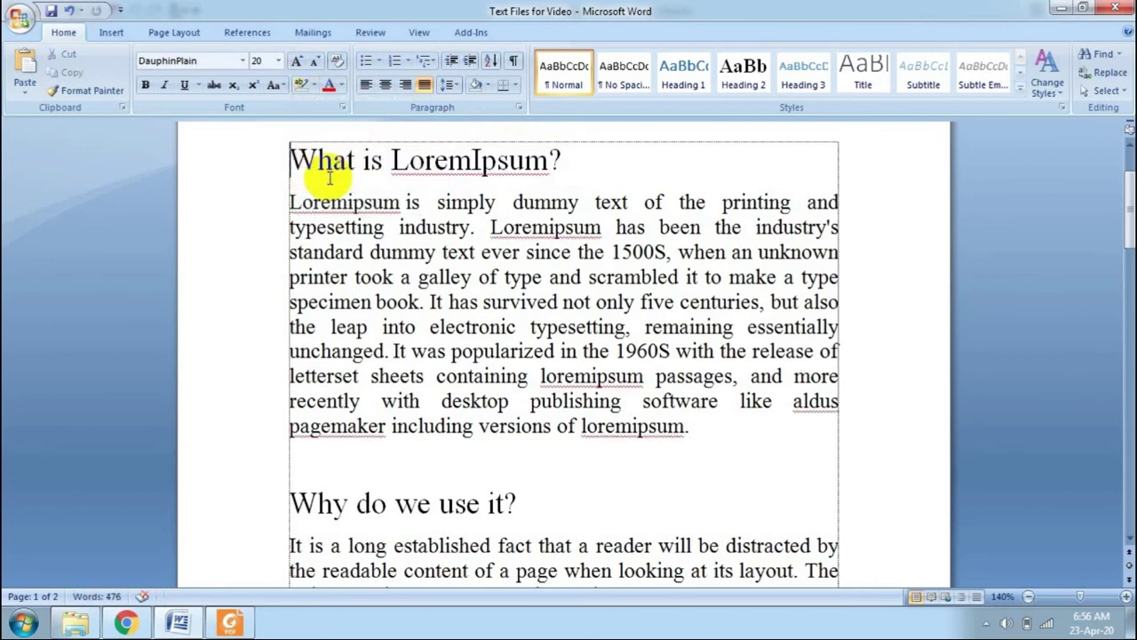
Change the font color of the "What is LoremIpsum?" heading to a dark orange theme color, followed by standard Red.
{"action": "triple_click", "coordinate": [290, 158]}
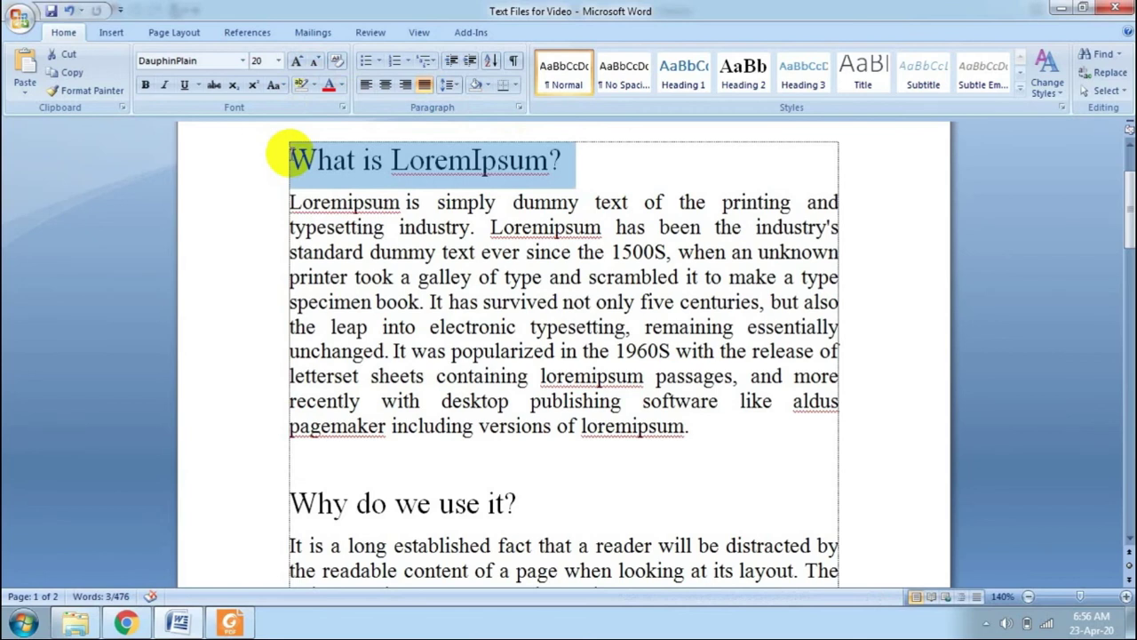
{"action": "left_click", "coordinate": [343, 86]}
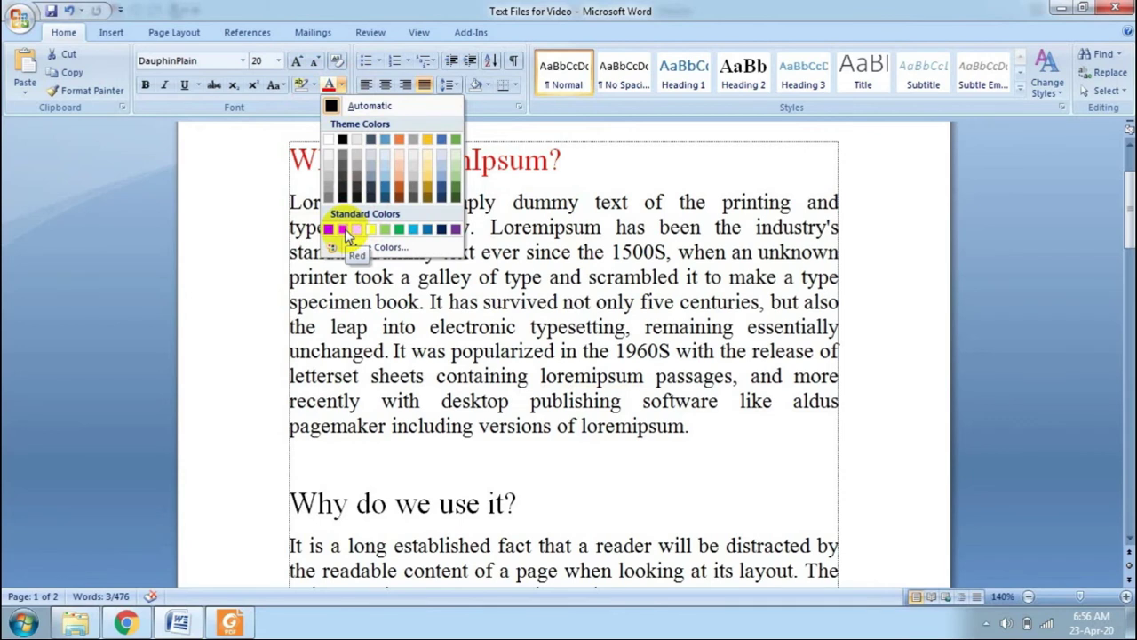
{"action": "left_click", "coordinate": [398, 193]}
{"action": "left_click", "coordinate": [340, 85]}
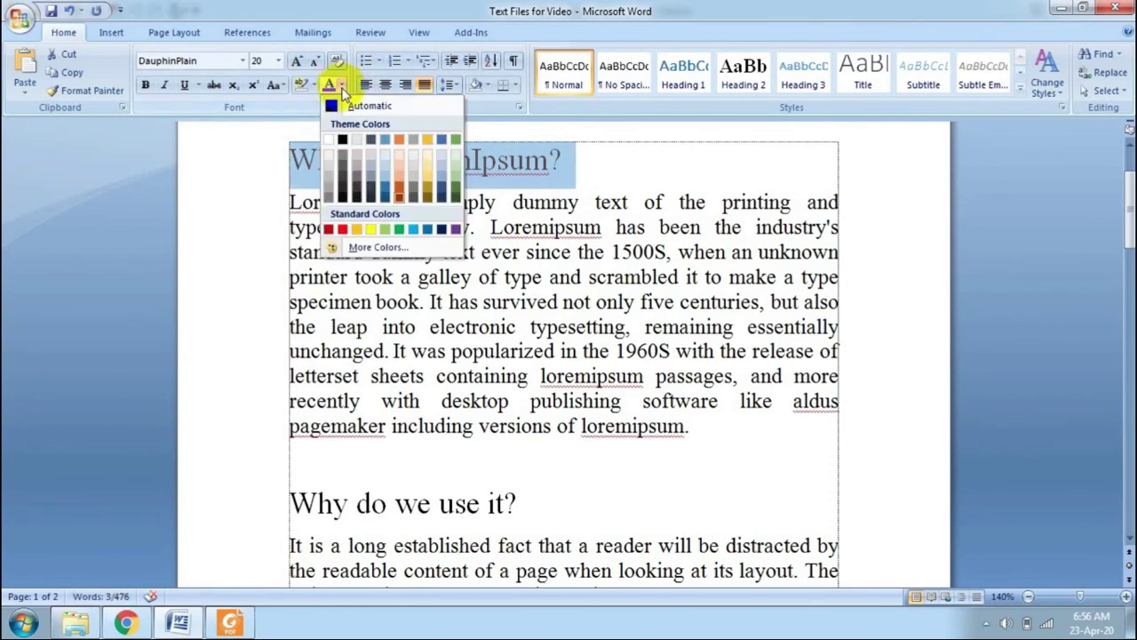
{"action": "left_click", "coordinate": [342, 229]}
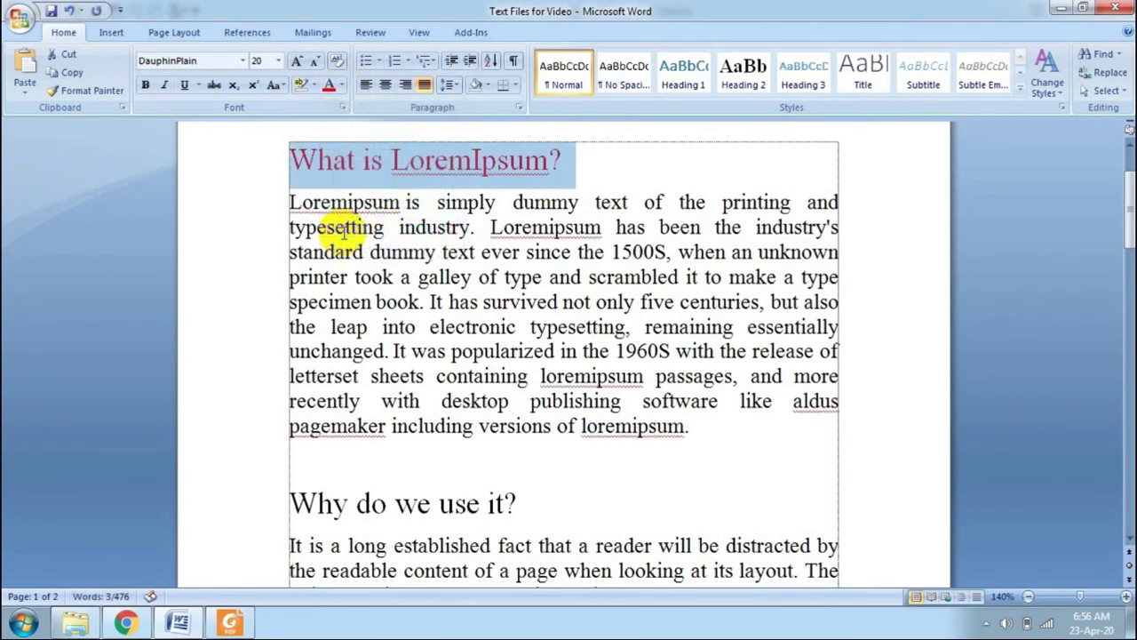
Reset the font color of the selected "What is LoremIpsum?" heading to Automatic.
{"action": "left_click", "coordinate": [340, 84]}
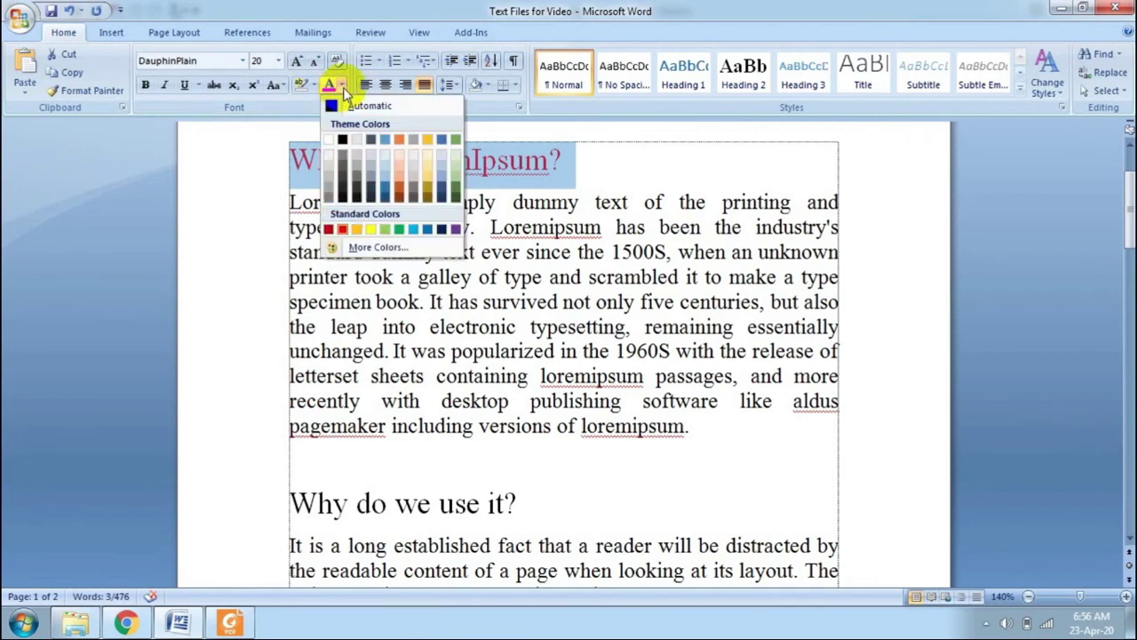
{"action": "left_click", "coordinate": [364, 107]}
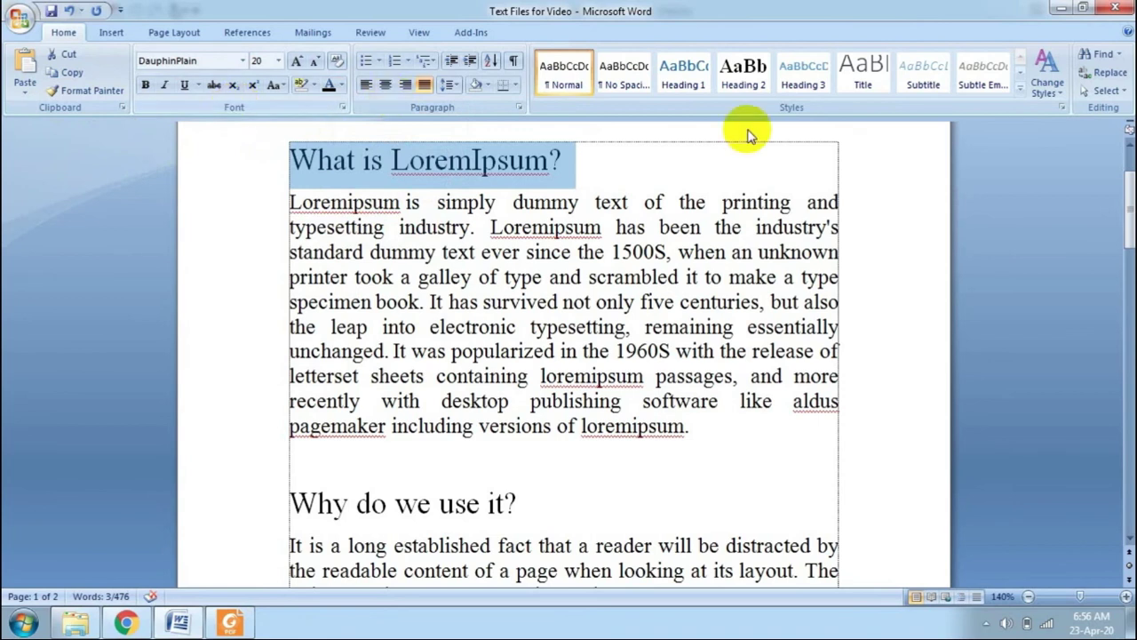
Switch to PMOC_Class_03.pdf in Foxit Reader and review the Class-03 Clipboard and Font Menu topics on page 1.
{"action": "left_click", "coordinate": [1059, 11]}
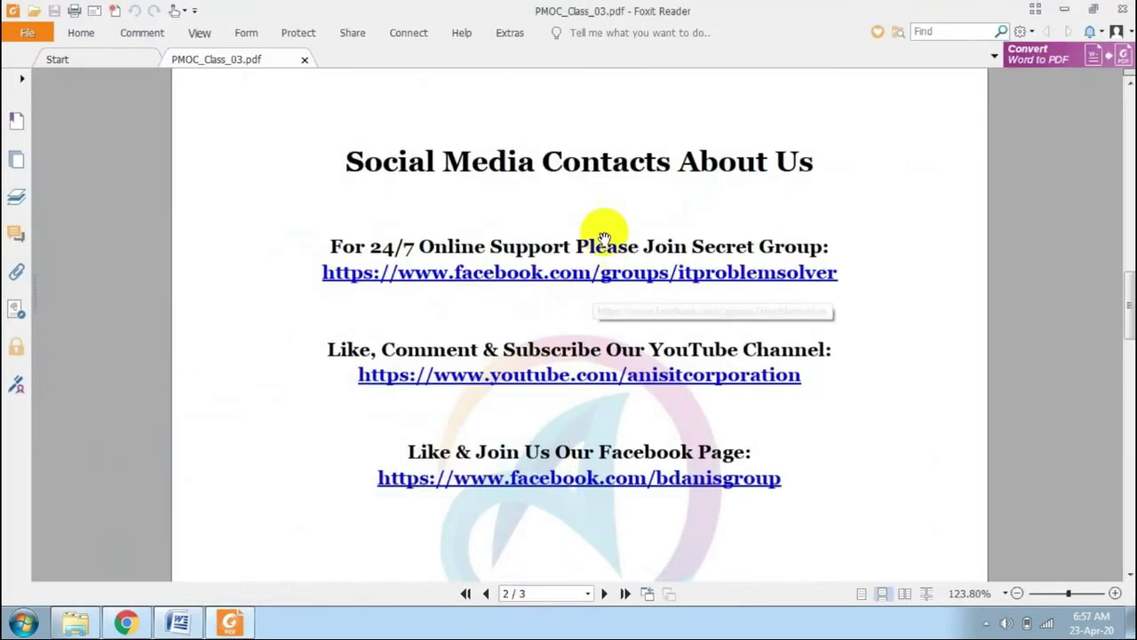
{"action": "scroll", "coordinate": [619, 197], "scroll_direction": "up", "scroll_amount": 1}
{"action": "scroll", "coordinate": [619, 197], "scroll_direction": "up", "scroll_amount": 10}
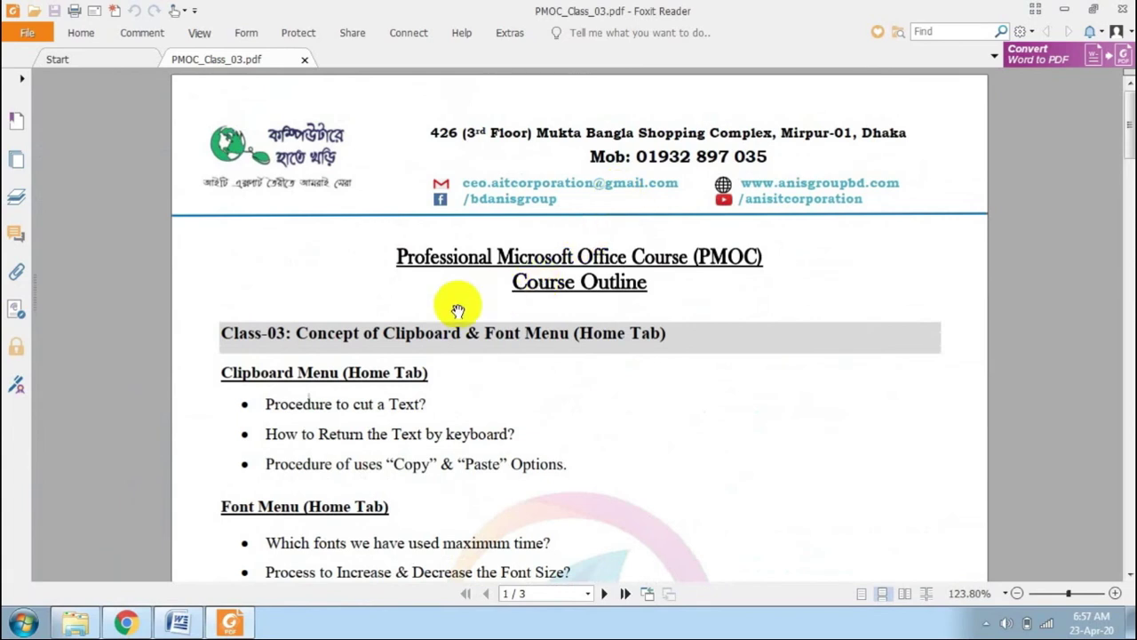
{"action": "scroll", "coordinate": [495, 344], "scroll_direction": "down", "scroll_amount": 3}
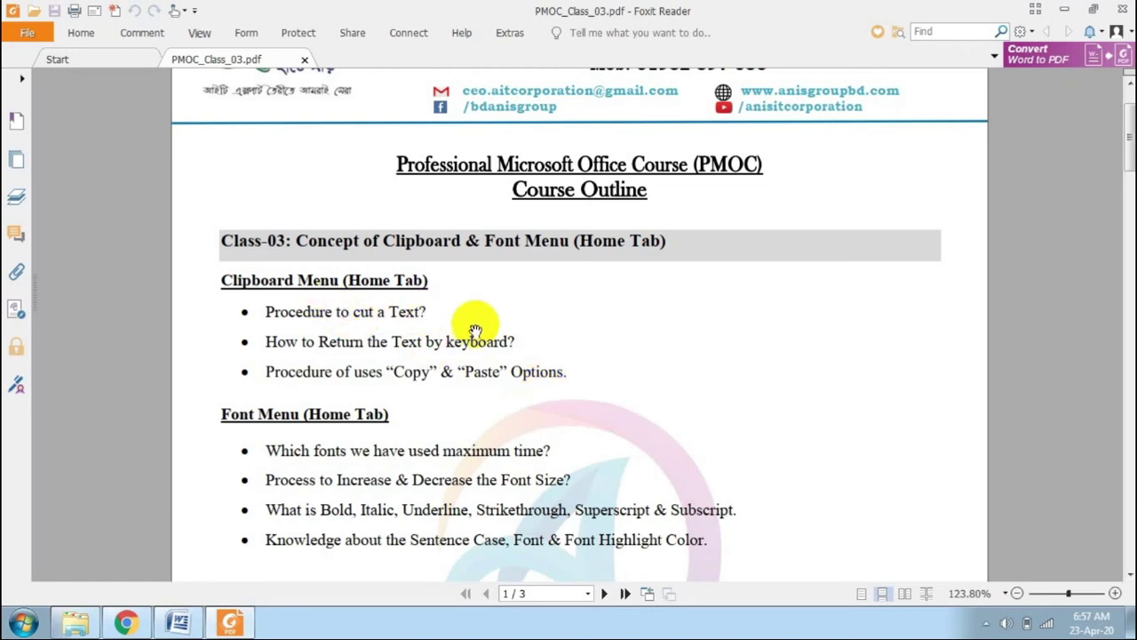
{"action": "scroll", "coordinate": [602, 373], "scroll_direction": "down", "scroll_amount": 3}
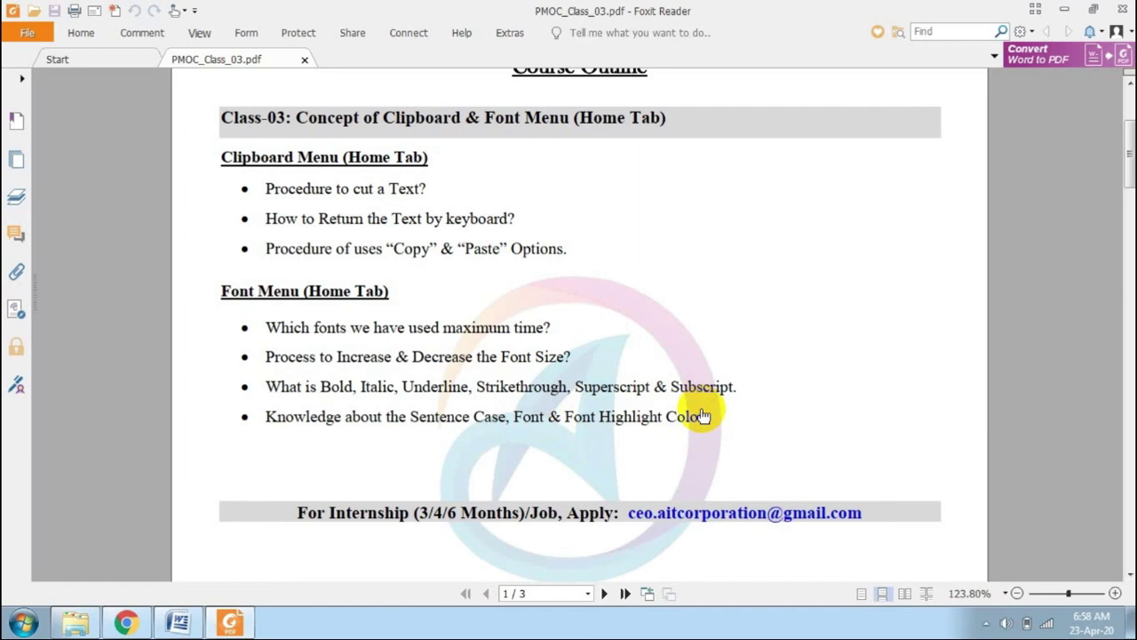
View the "Social Media Contacts About Us" links on page 2 of the course outline.
{"action": "scroll", "coordinate": [701, 416], "scroll_direction": "down", "scroll_amount": 8}
{"action": "scroll", "coordinate": [702, 413], "scroll_direction": "down", "scroll_amount": 3}
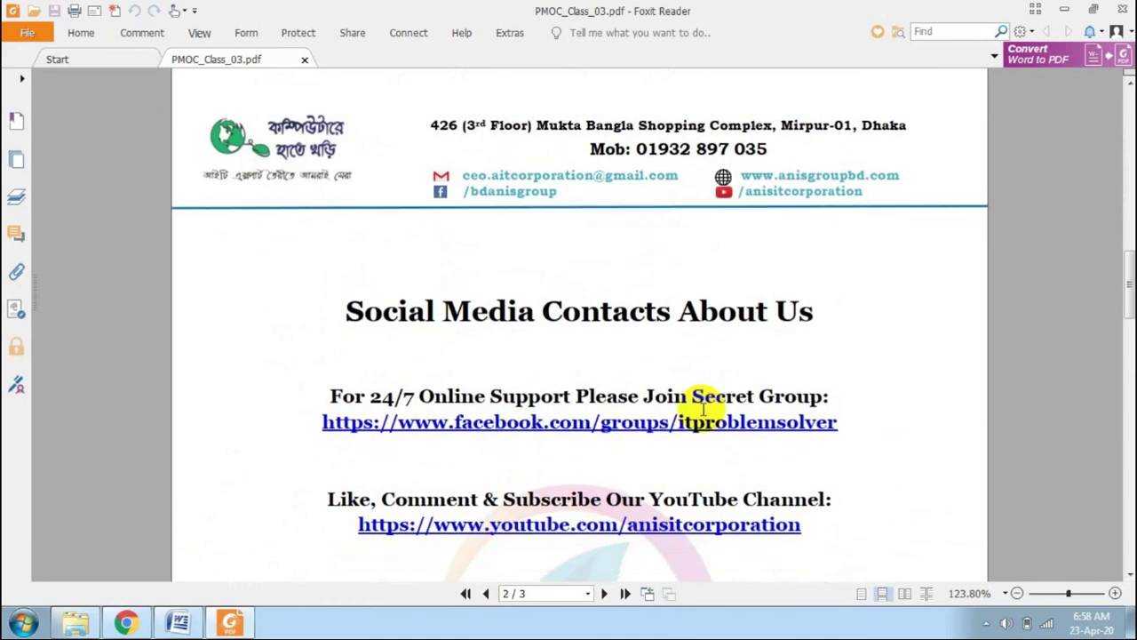
{"action": "scroll", "coordinate": [702, 413], "scroll_direction": "down", "scroll_amount": 3}
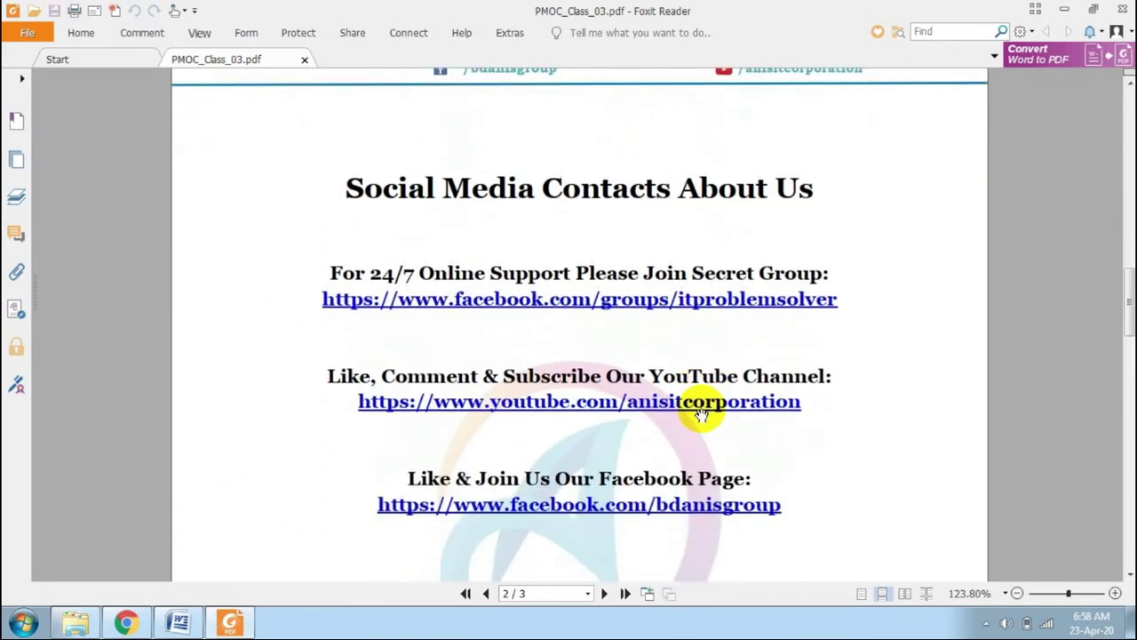
{"action": "scroll", "coordinate": [702, 414], "scroll_direction": "up", "scroll_amount": 1}
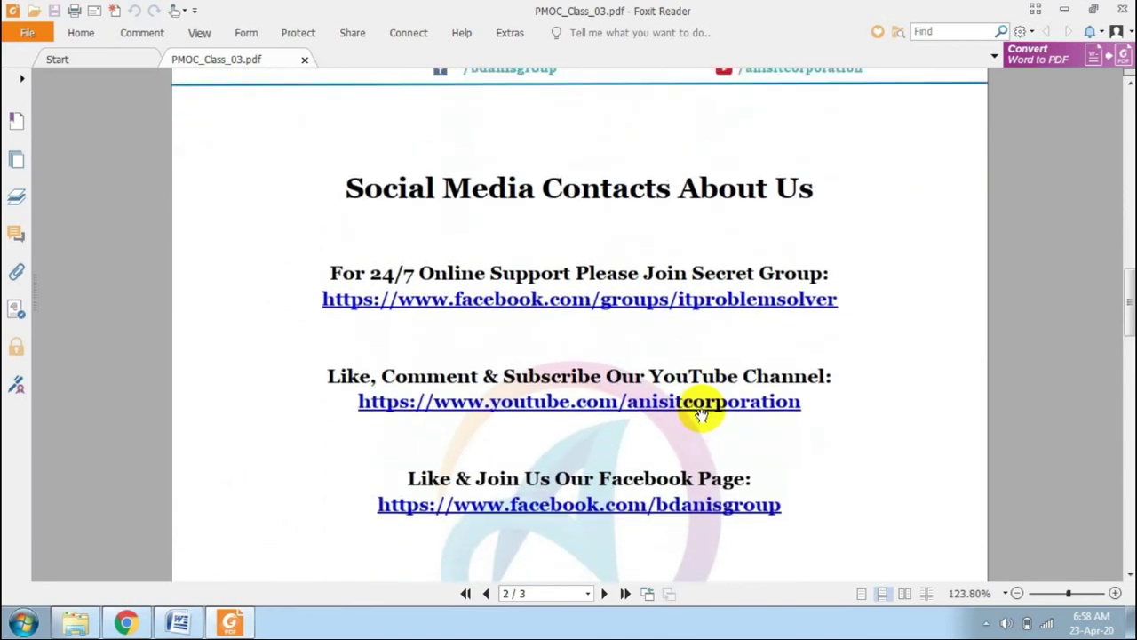